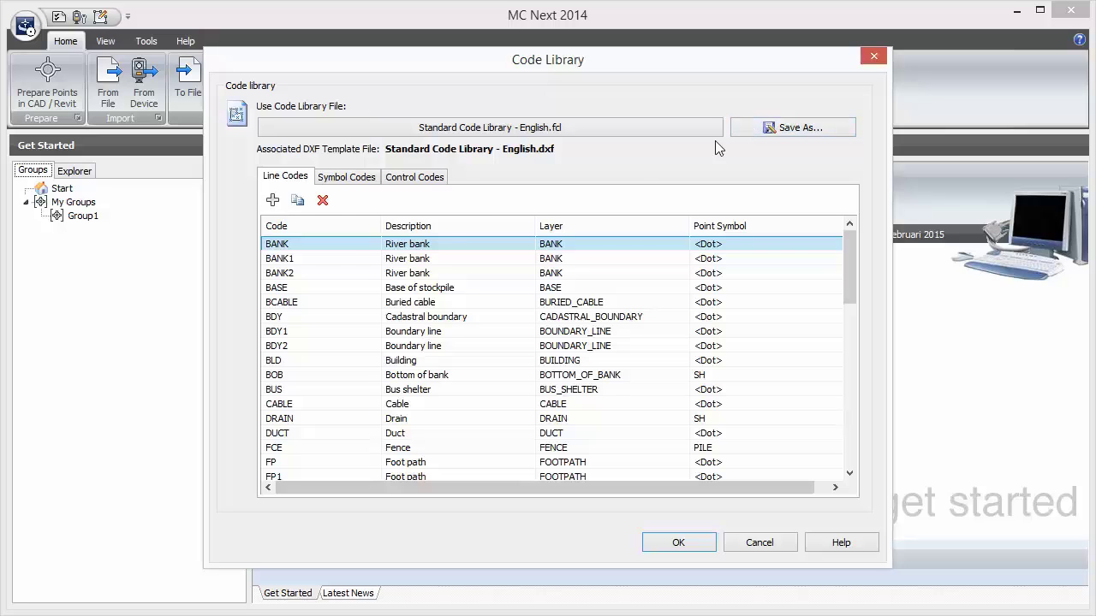
Look up the general purpose LINE code among the line codes and close the Code Library.
left_click(340, 335)
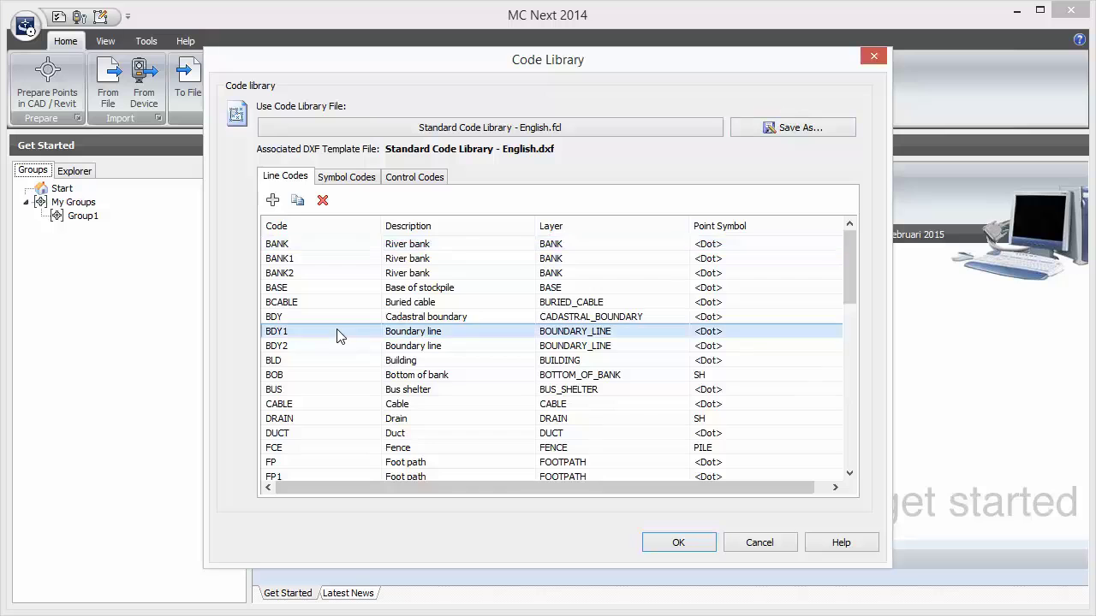
scroll(340, 336, "down", 10)
left_click(311, 259)
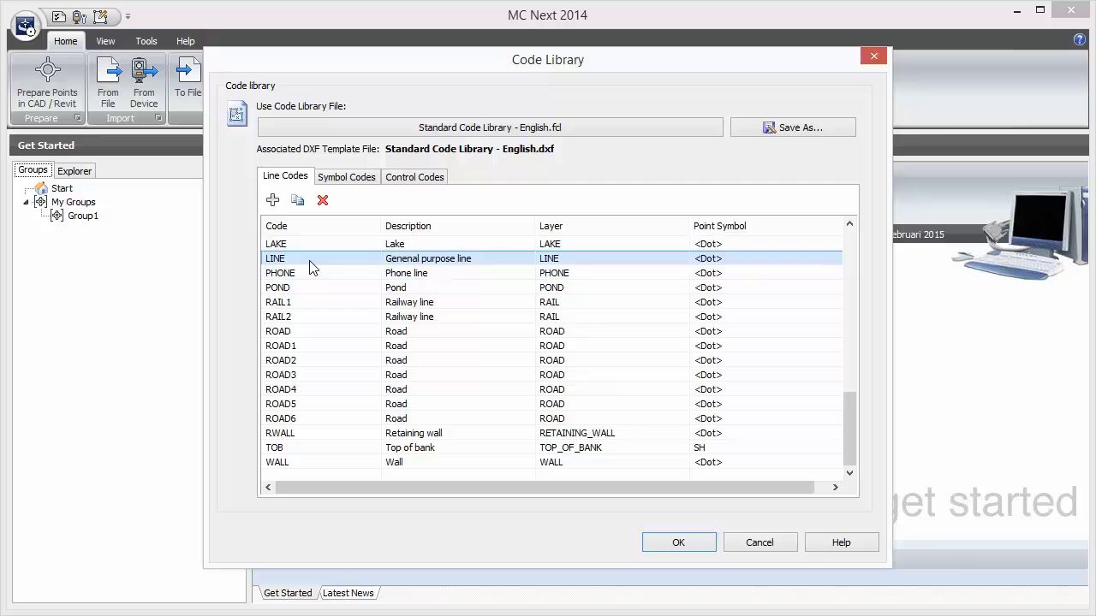
left_click(652, 545)
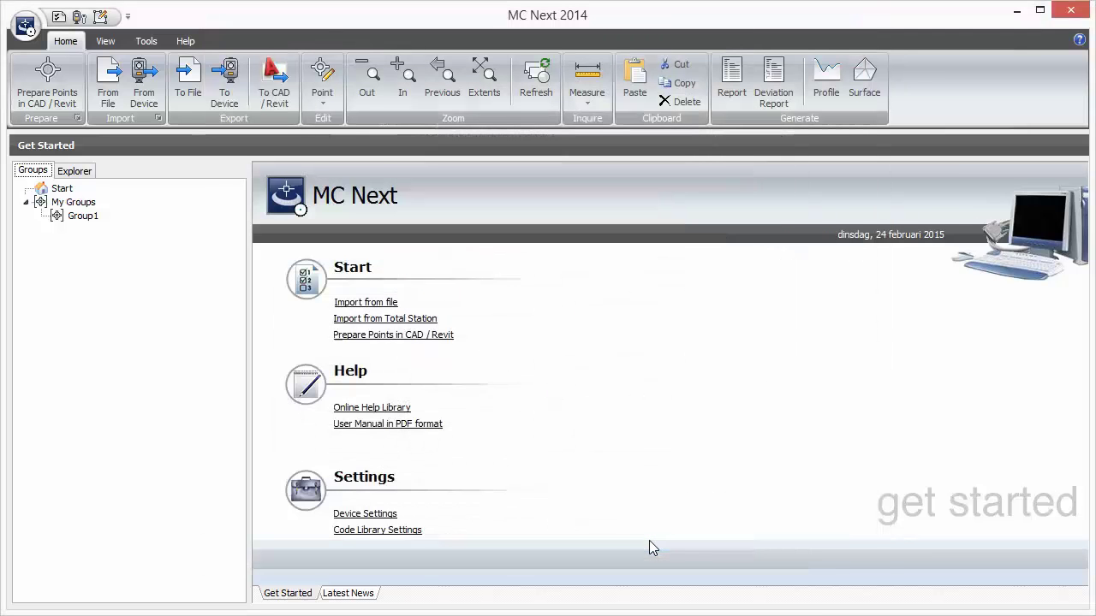
Load the points of 1_Basic_Feature_Coding_Example.txt from the MC Next 2014 Projects folder.
left_click(85, 174)
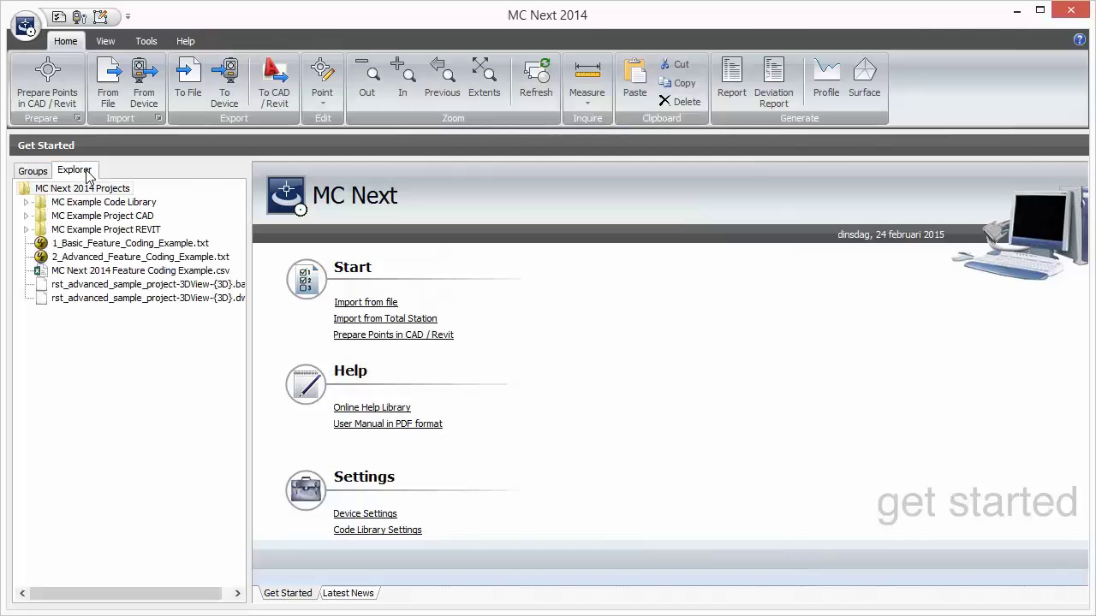
right_click(93, 245)
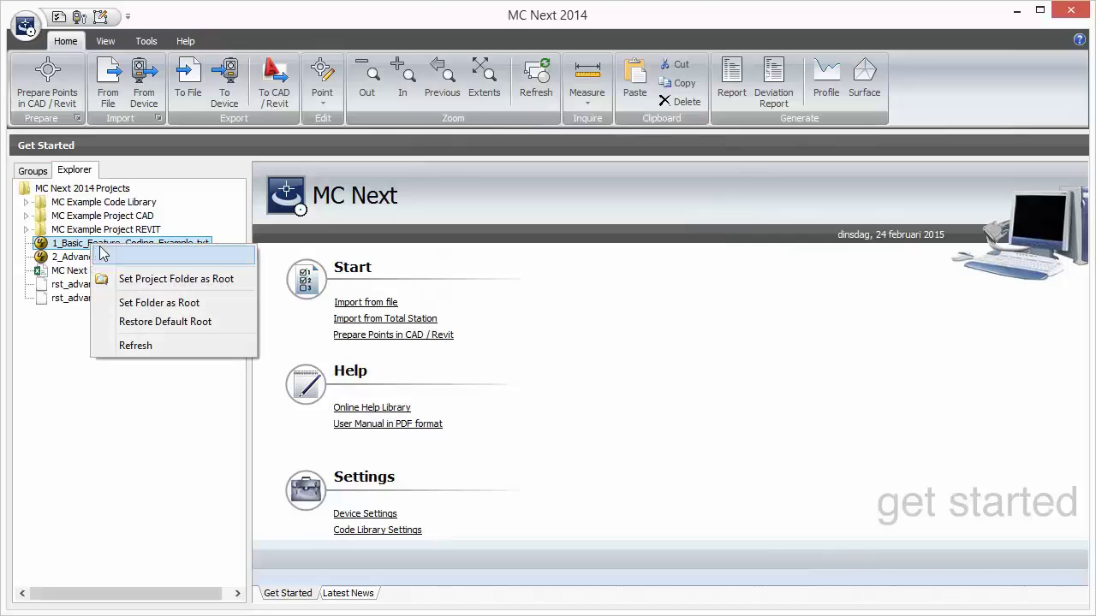
left_click(120, 255)
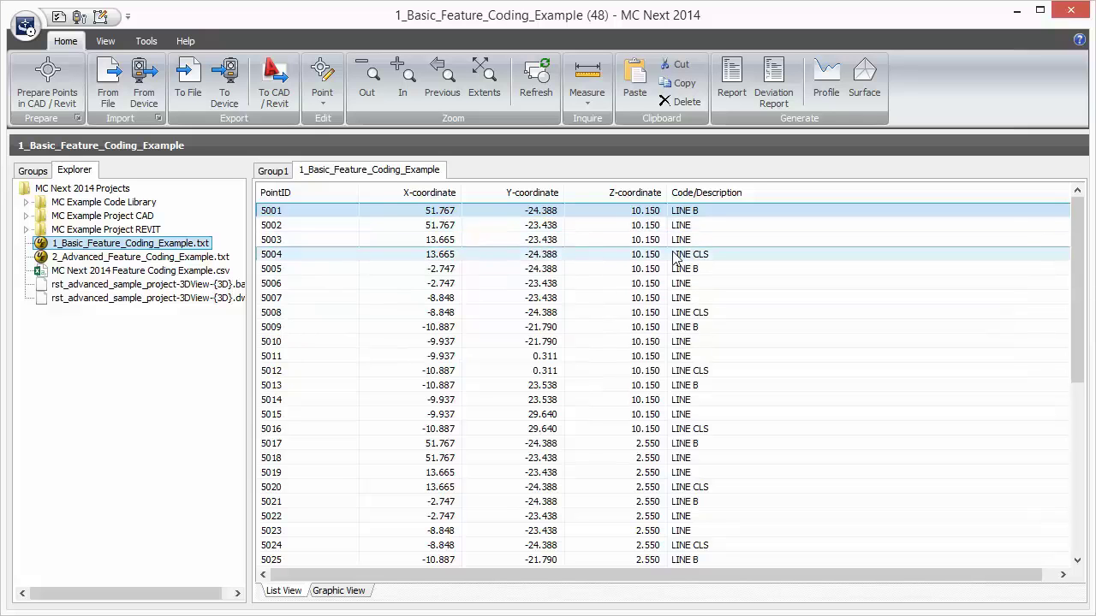
Copy all points of the 1_Basic_Feature_Coding_Example list to the clipboard.
right_click(332, 266)
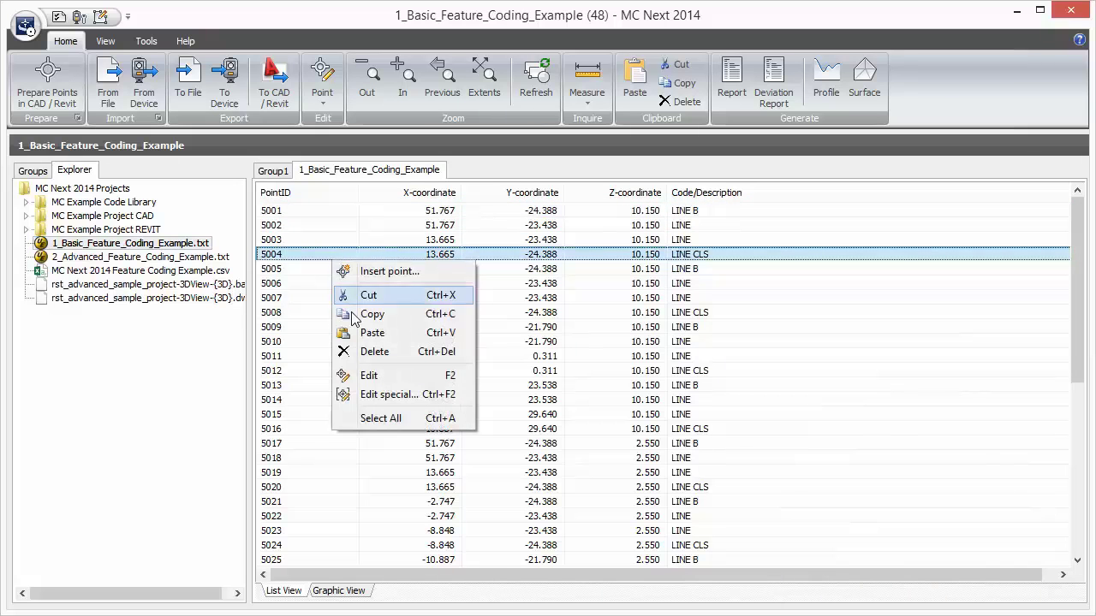
left_click(392, 418)
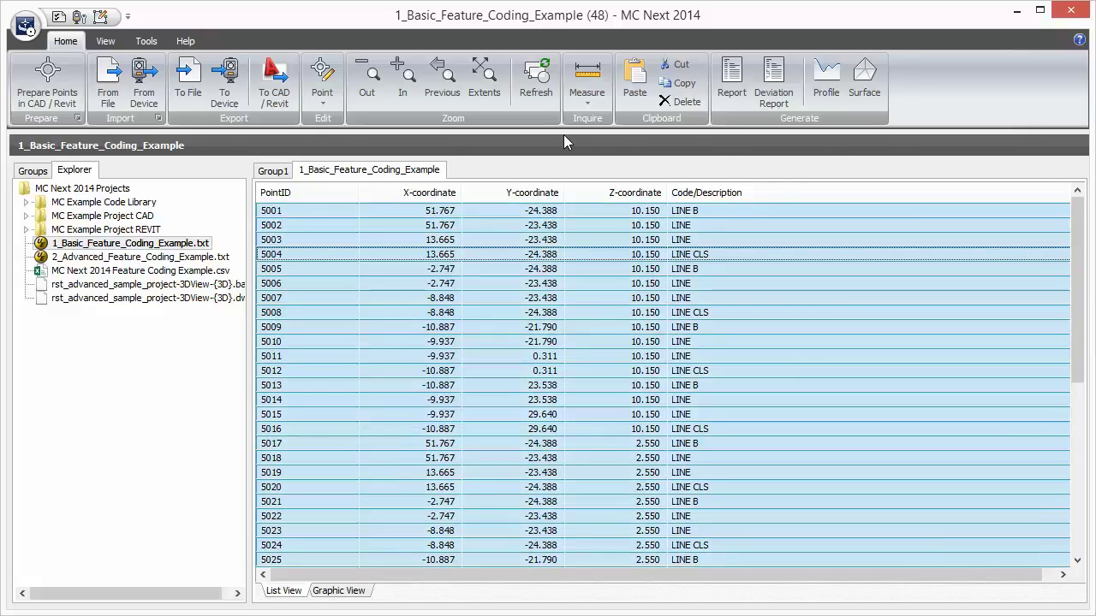
left_click(676, 83)
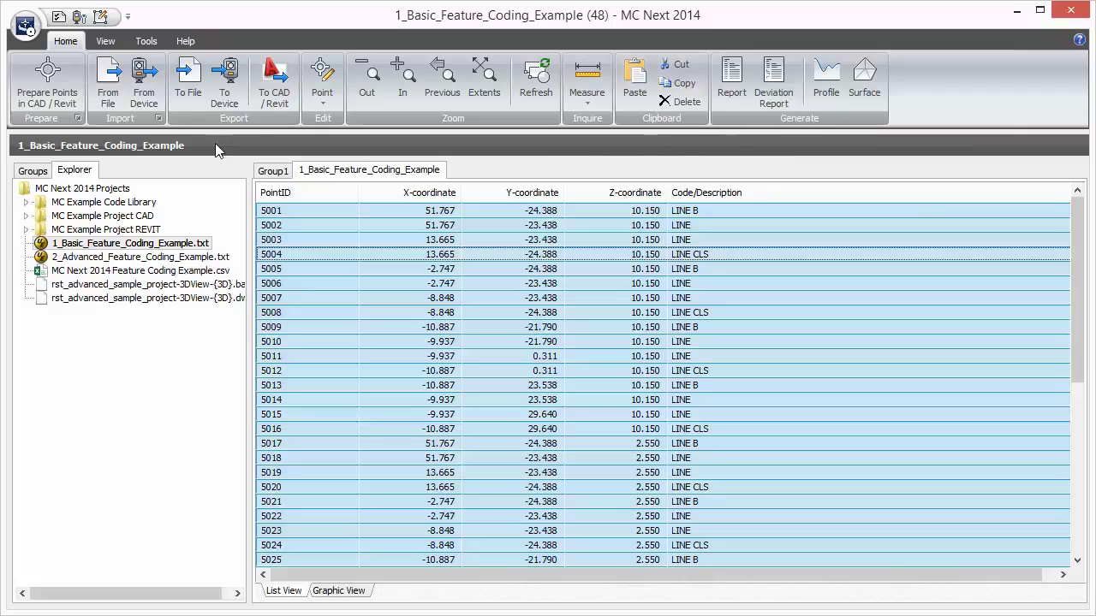
Switch to the building drawing in AutoCAD and set the MC Next drawing units to Meters.
left_click(67, 102)
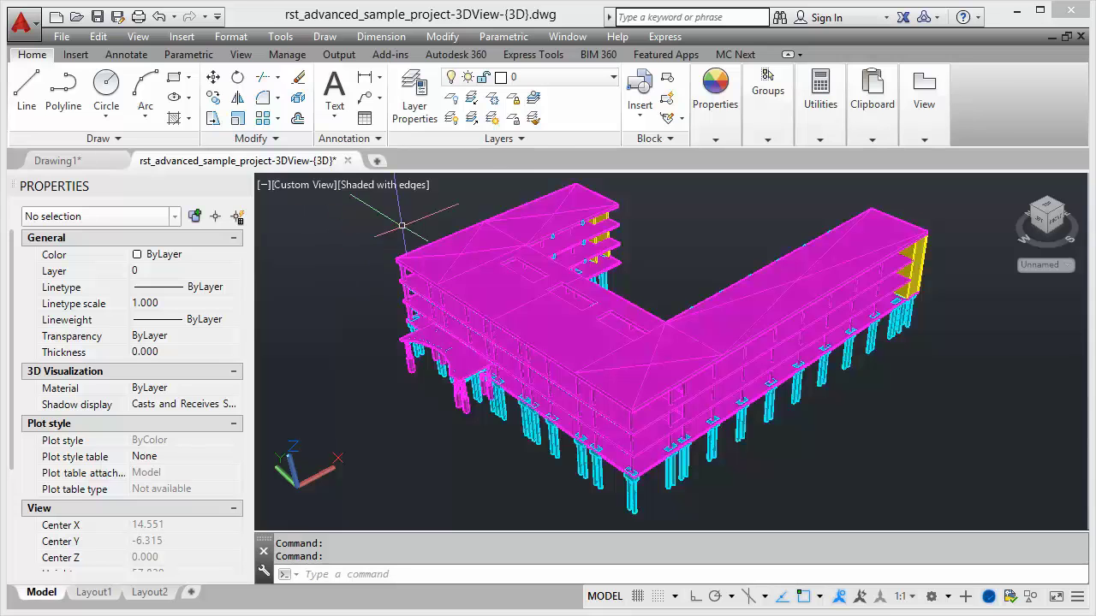
left_click(736, 57)
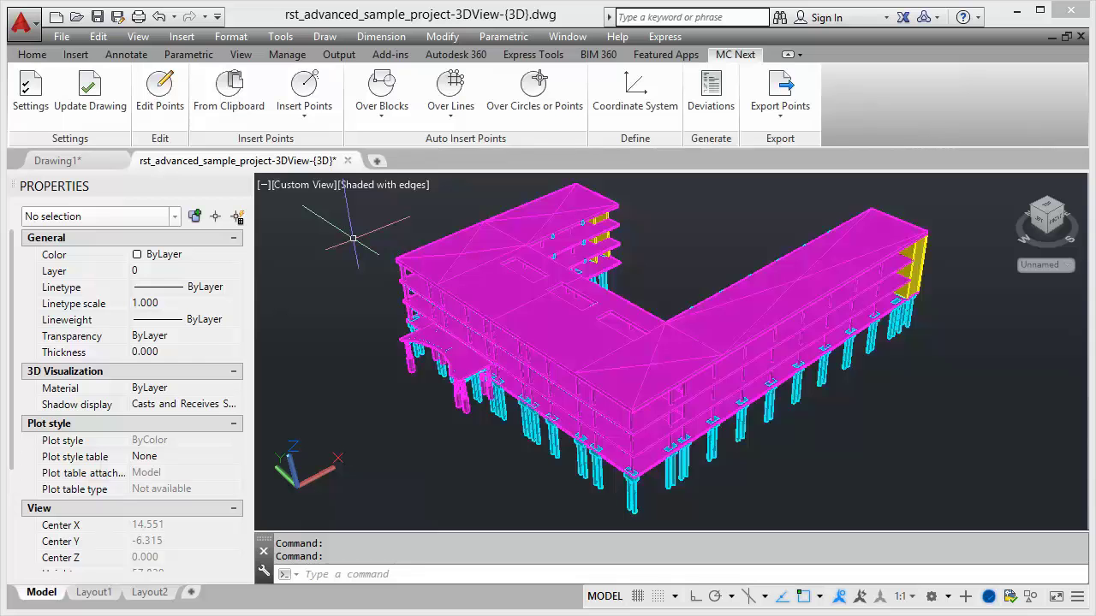
left_click(40, 106)
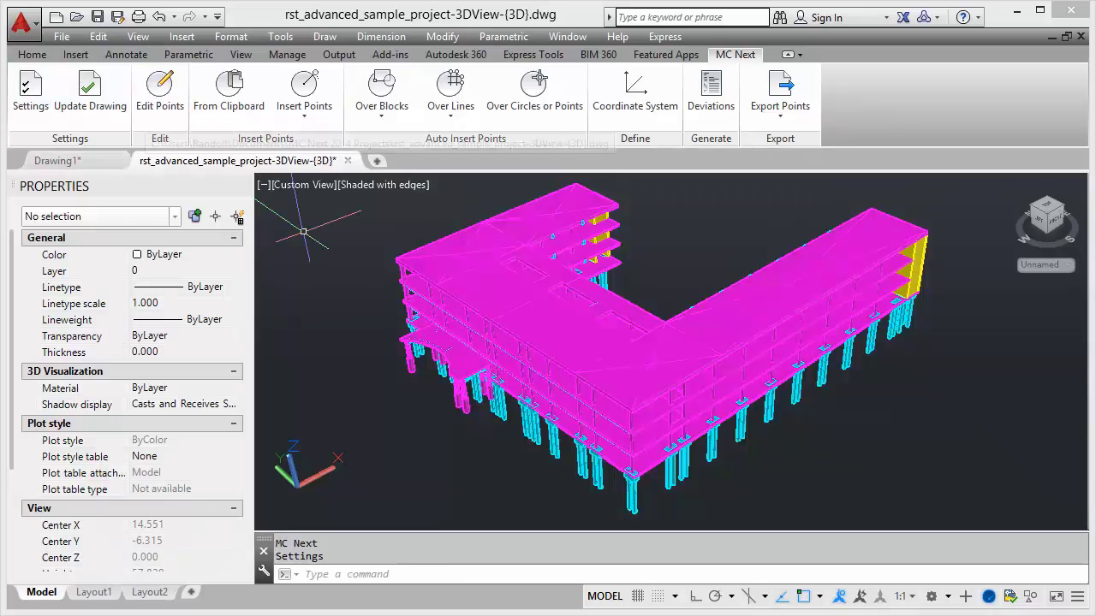
left_click(420, 133)
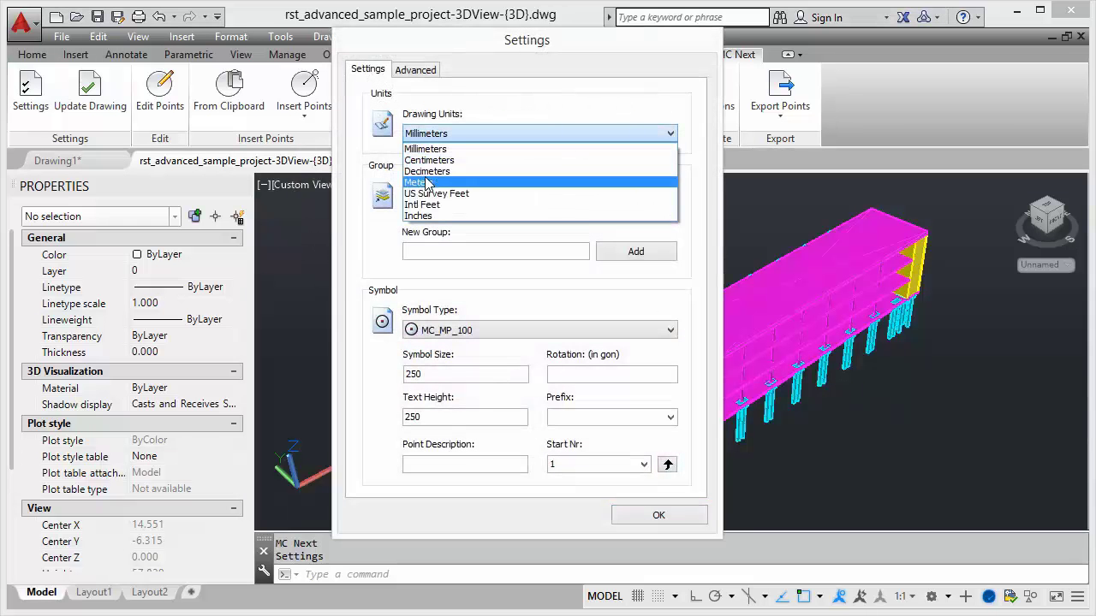
left_click(418, 182)
left_click(632, 516)
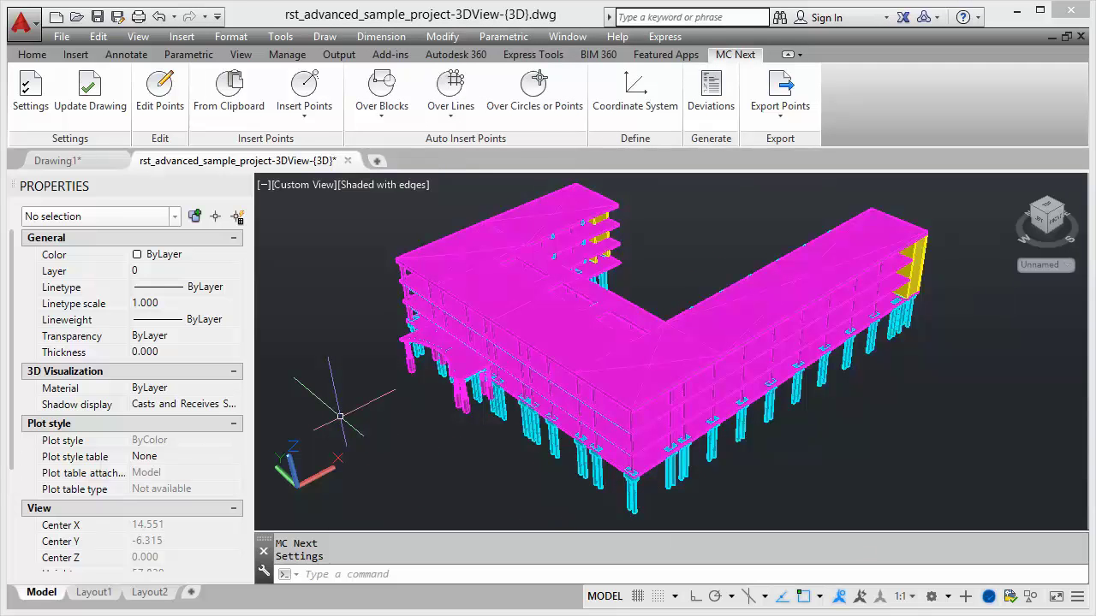
Start inserting the clipboard points into the group 1_Basic_Feature_Coding_Example, with the annotation set to PointID + Code.
left_click(228, 116)
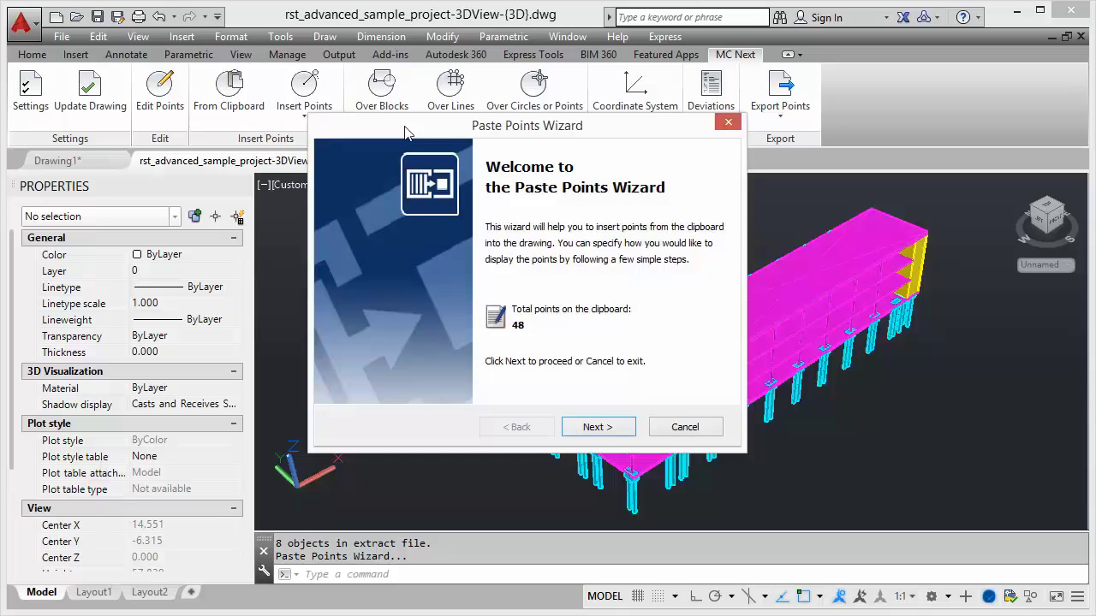
left_click_drag(362, 208, 357, 199)
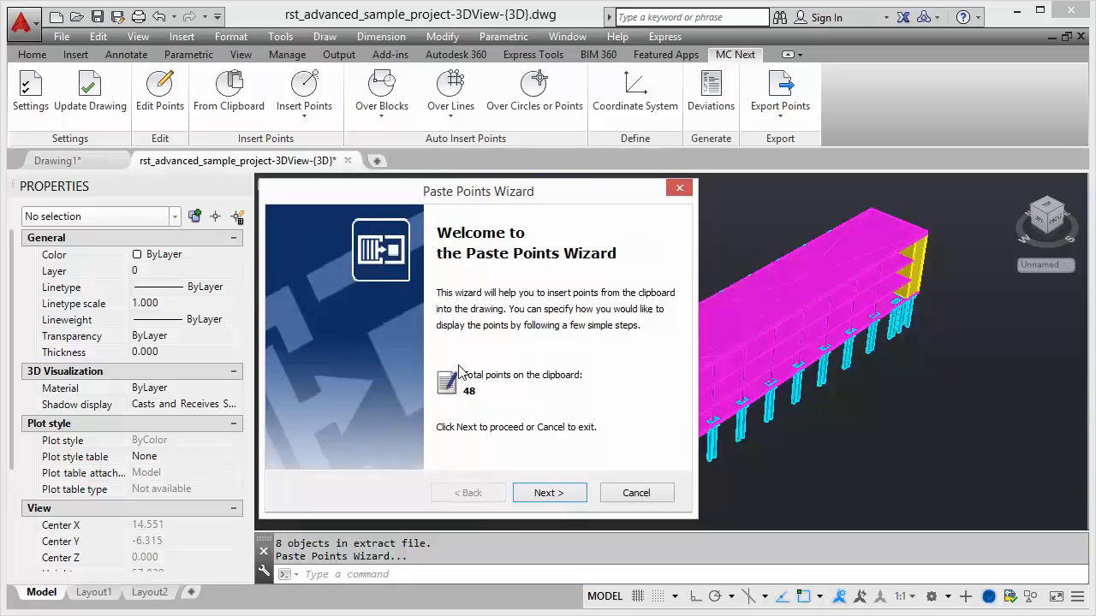
left_click(567, 497)
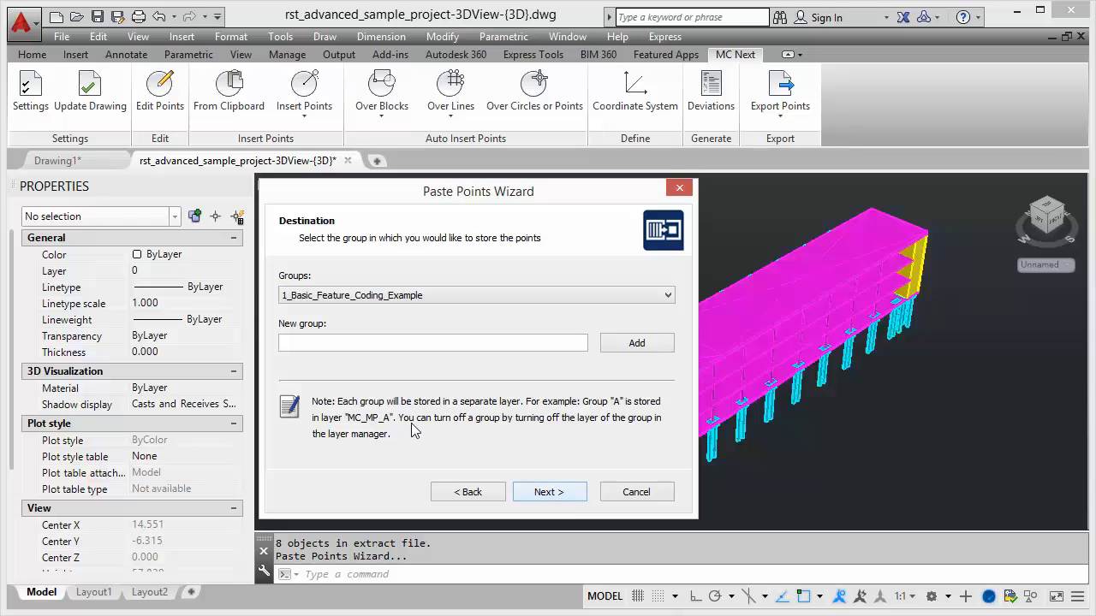
left_click(549, 495)
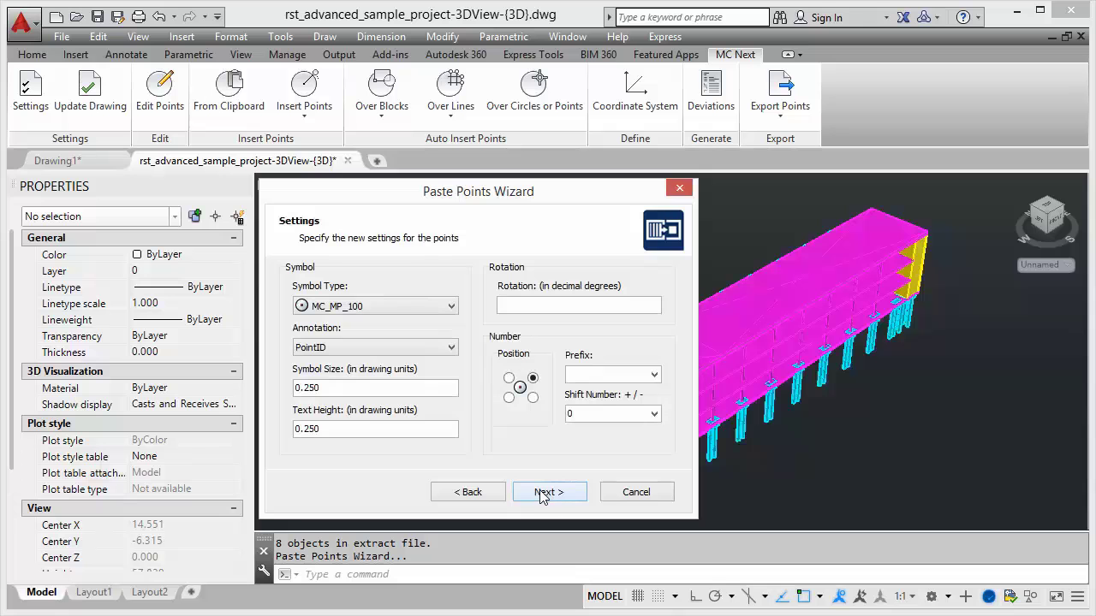
left_click(364, 353)
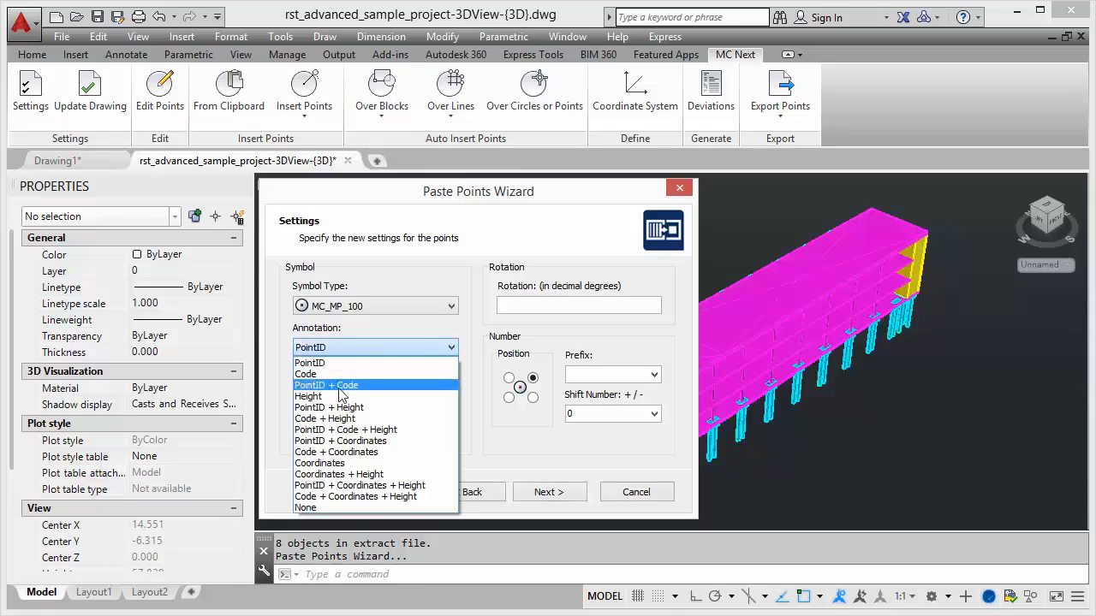
left_click(351, 385)
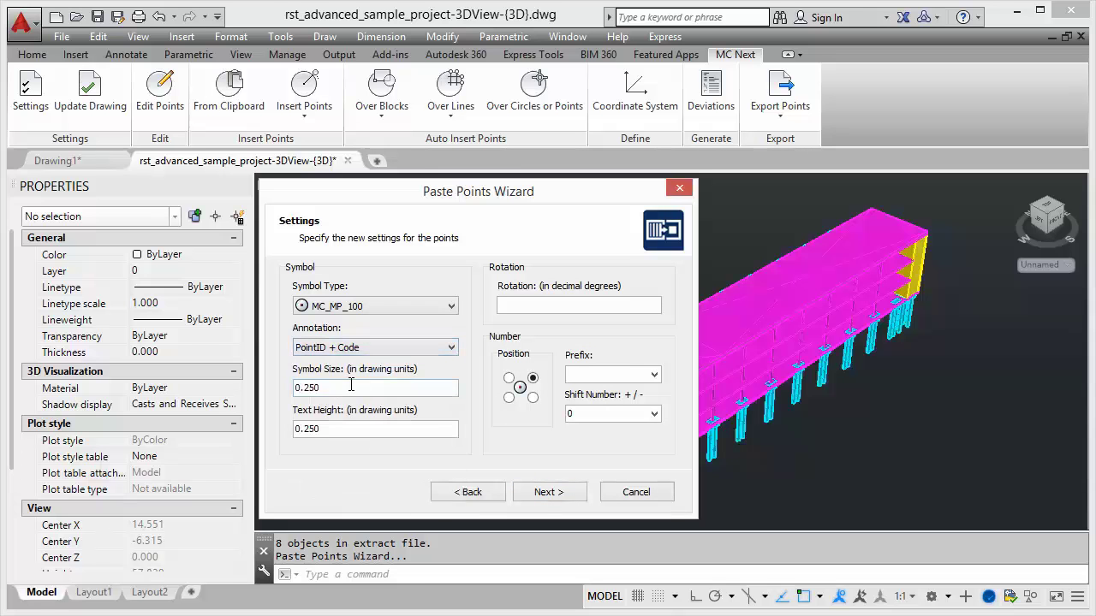
left_click(573, 495)
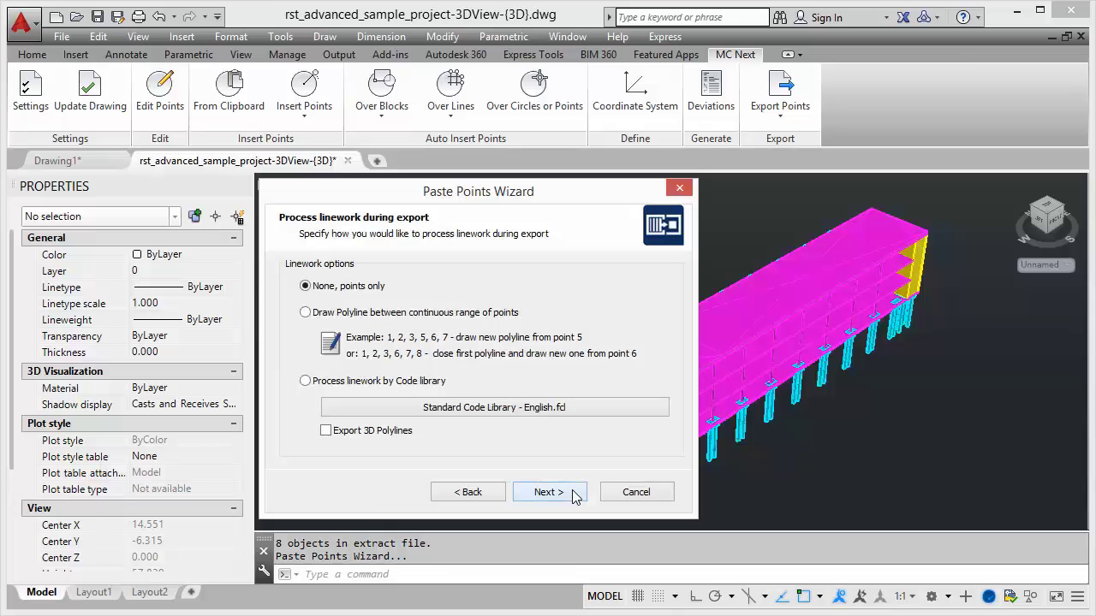
Have the linework processed by the code library Standard Code Library - English.fcl and exported as 3D polylines.
left_click(360, 385)
left_click(326, 432)
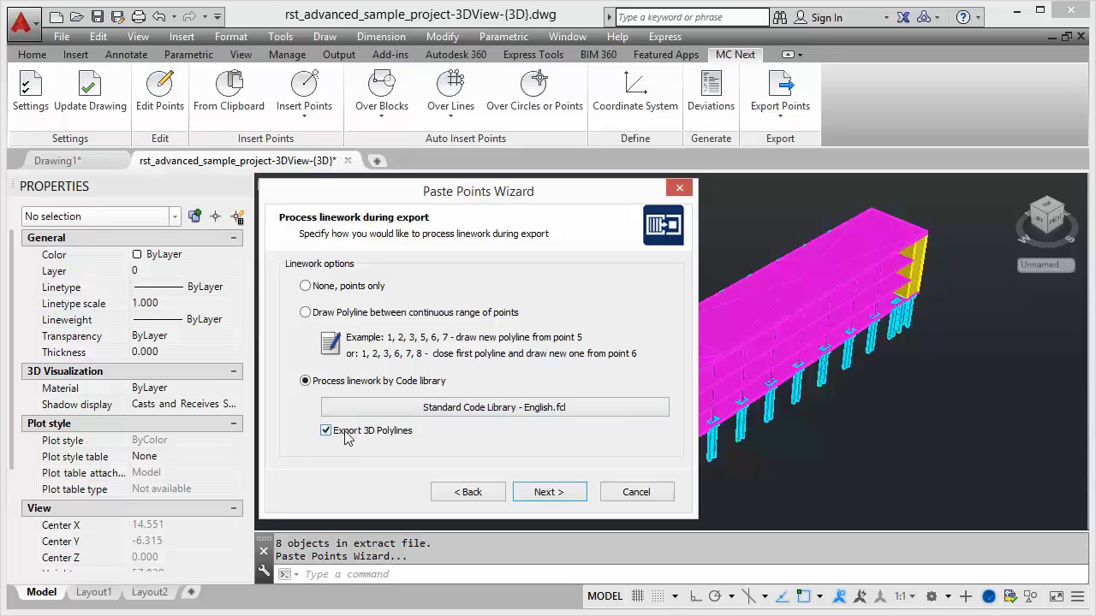
left_click(543, 494)
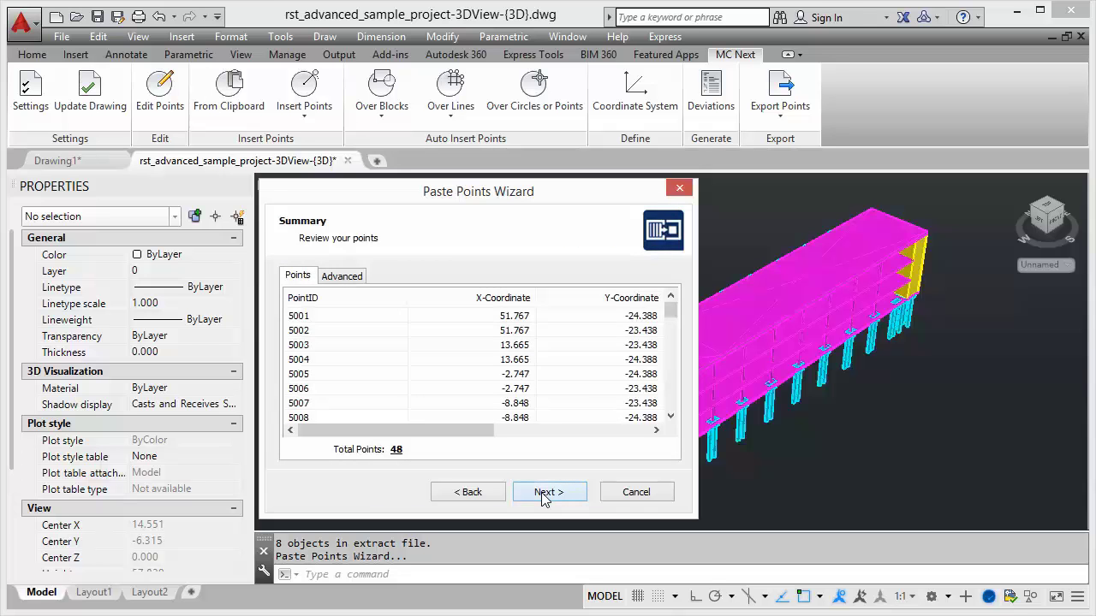
Complete the Paste Points Wizard and update the drawing to insert the points and linework.
left_click(543, 495)
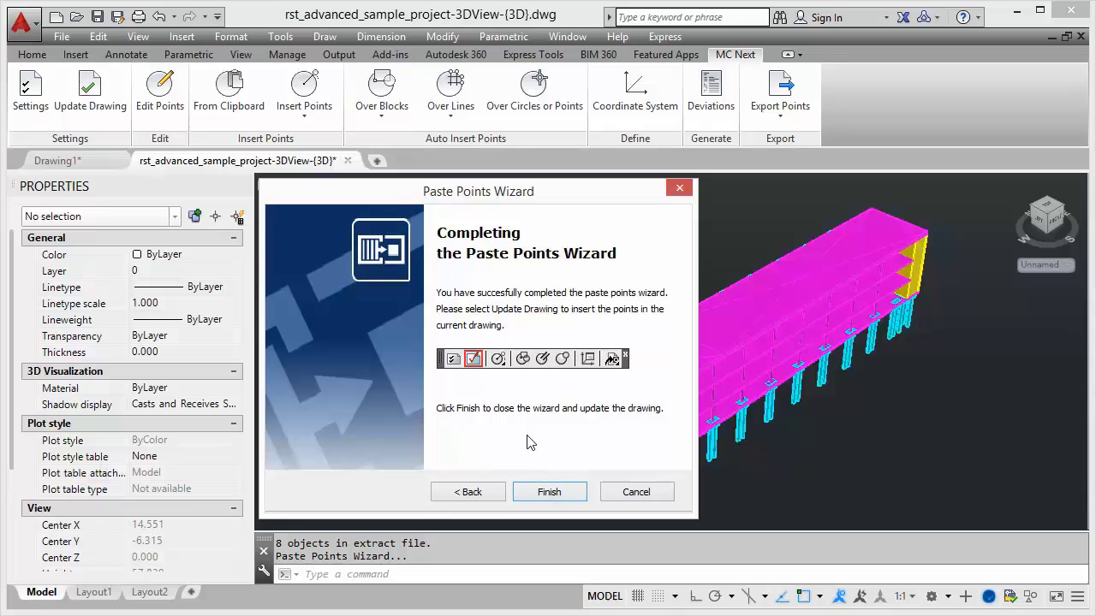
left_click(548, 491)
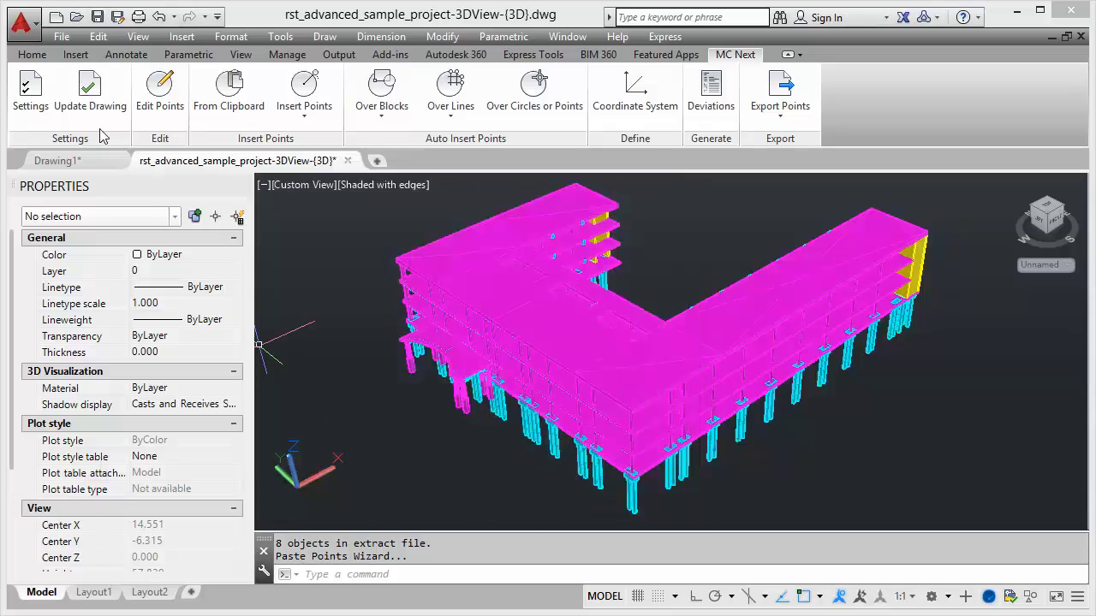
left_click(92, 111)
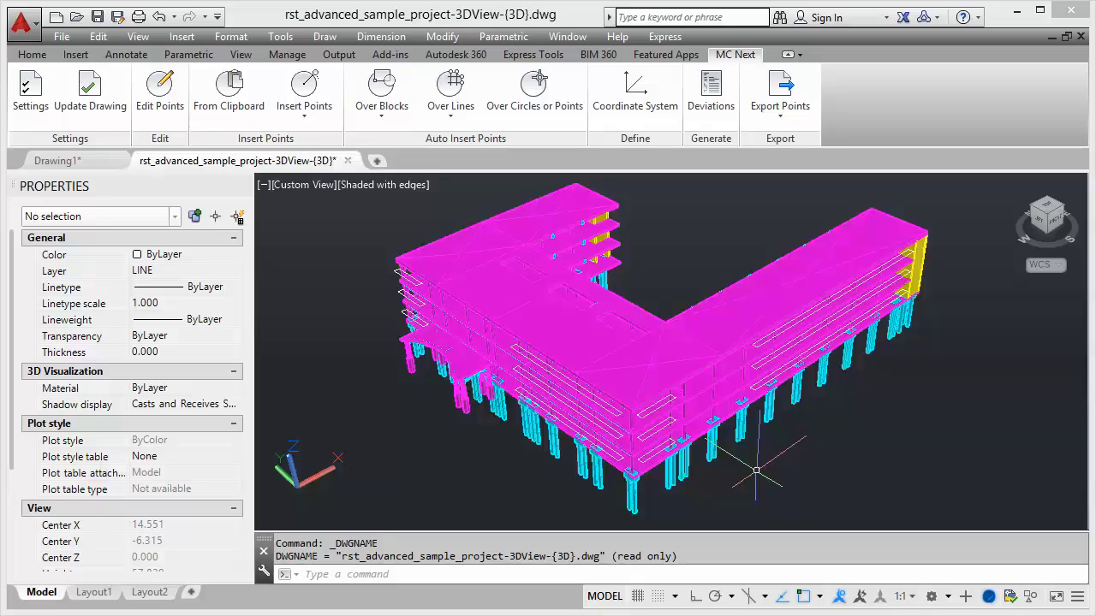
Display the model in the 2D Wireframe visual style and turn on the layer MC_MP_1_Basic_Feature_Coding_Example.
left_click(381, 184)
left_click(409, 228)
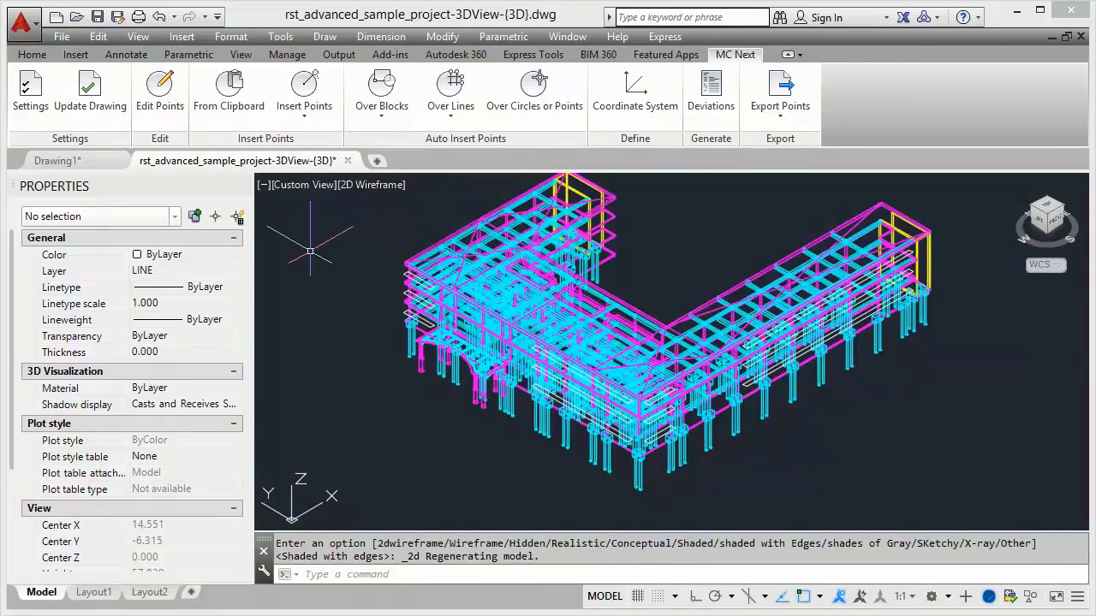
left_click(39, 56)
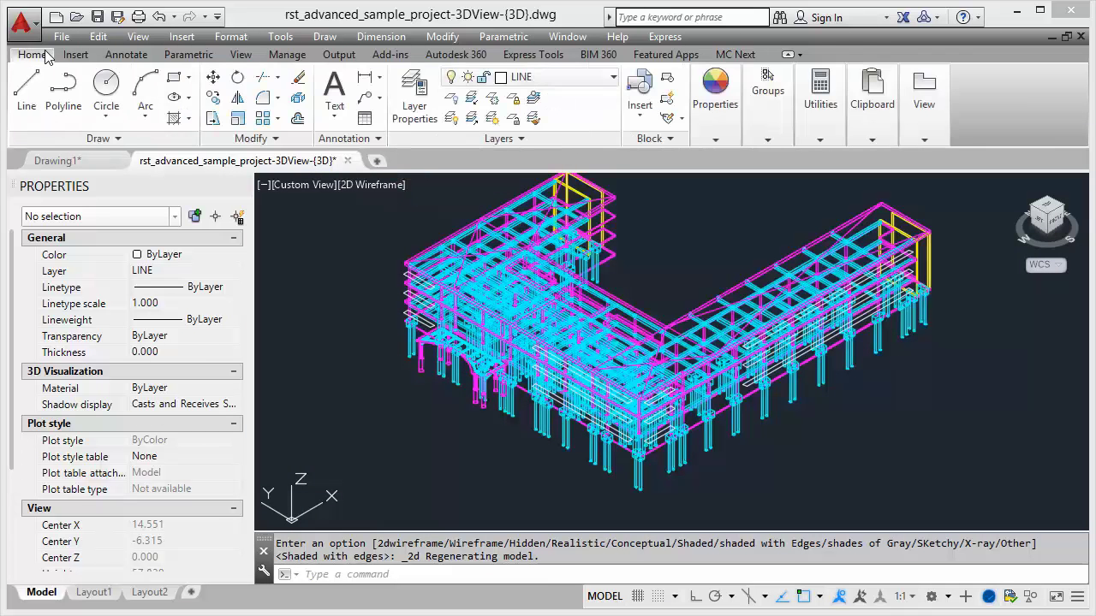
left_click(541, 78)
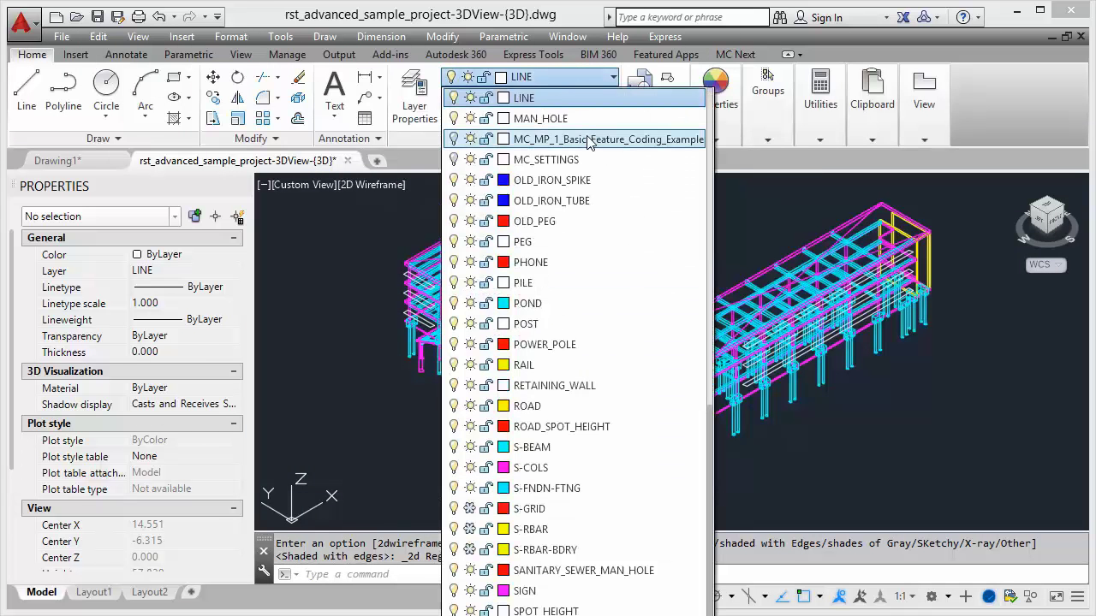
left_click(453, 138)
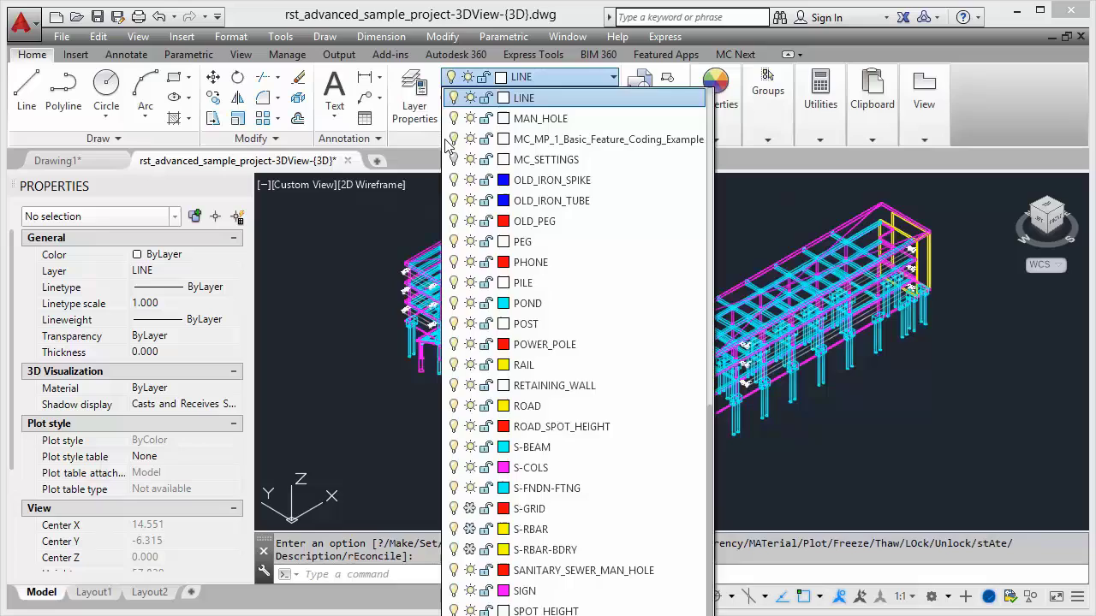
left_click(406, 186)
Isolate the layers of the polyline through points 5021 to 5024 and of point 5022.
scroll(650, 402, "up", 10)
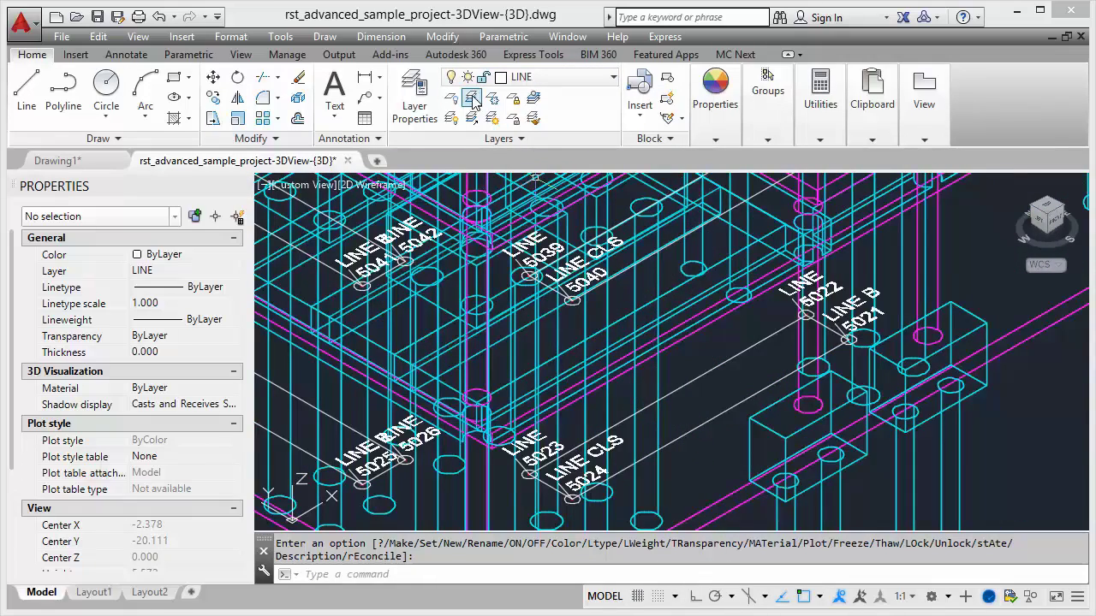
left_click(512, 119)
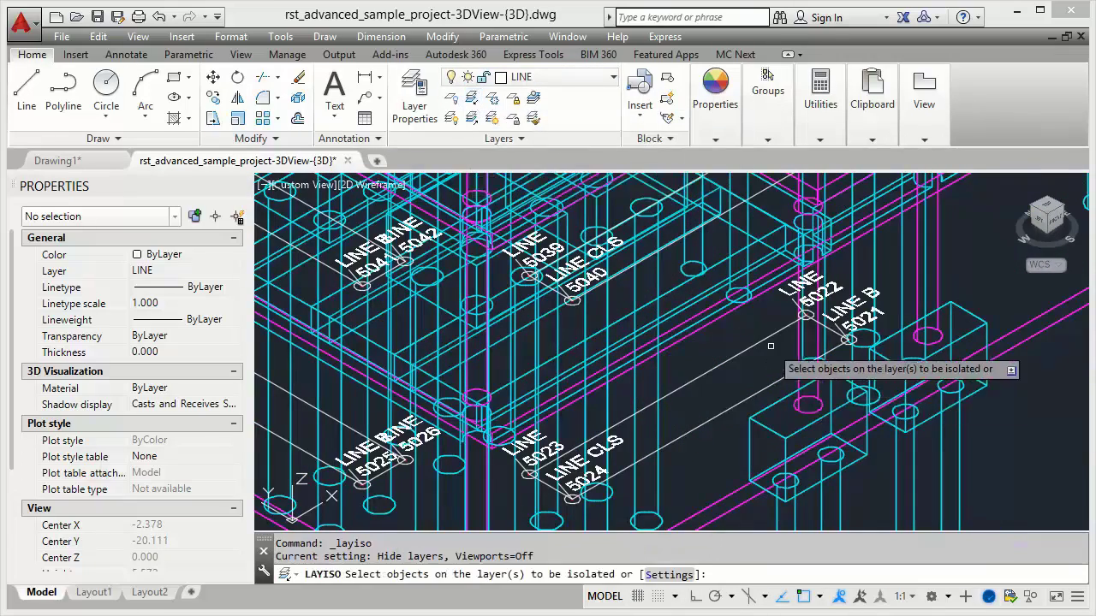
left_click(772, 335)
left_click(786, 294)
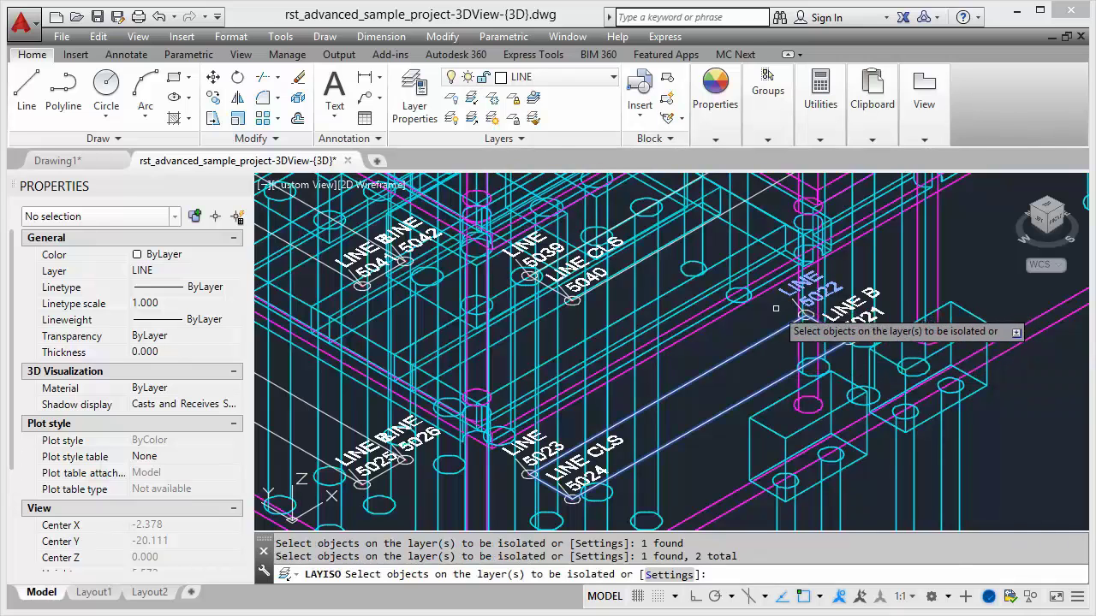
key("Return")
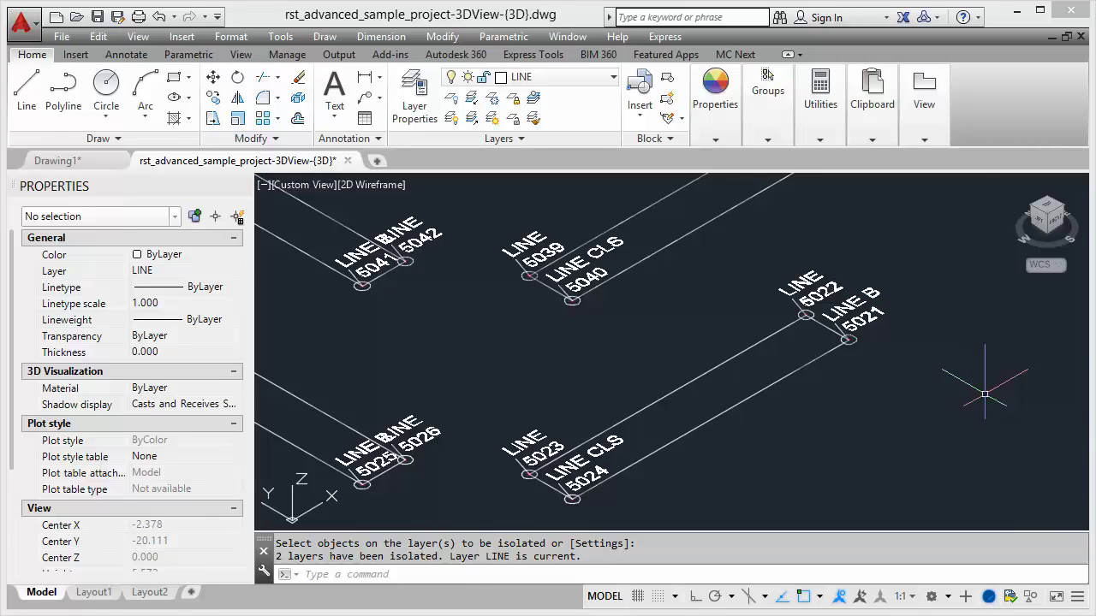
mouse_move(868, 292)
mouse_move(849, 341)
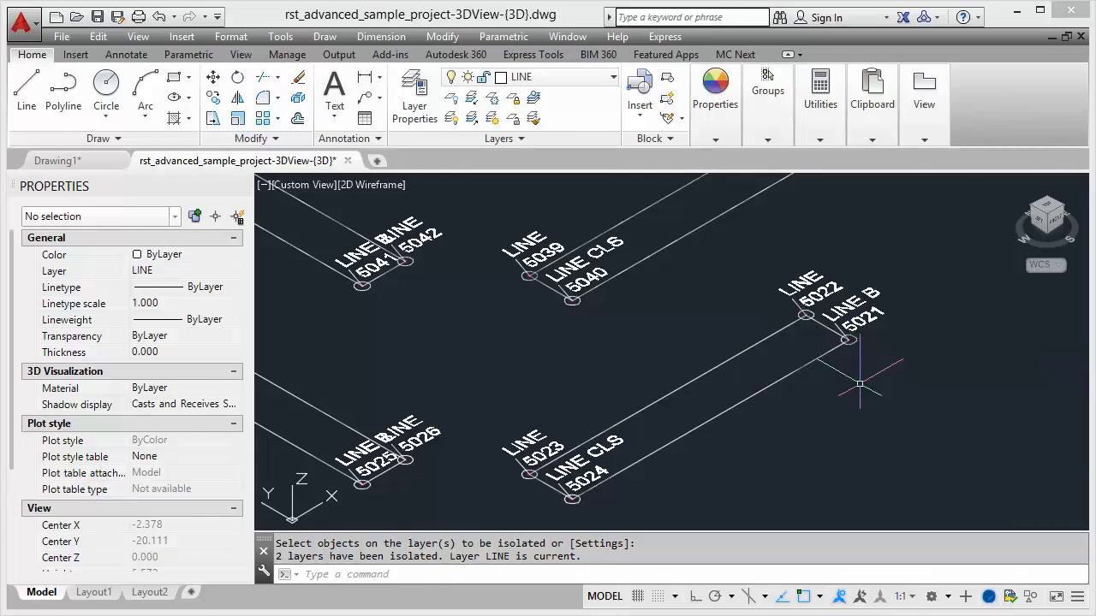
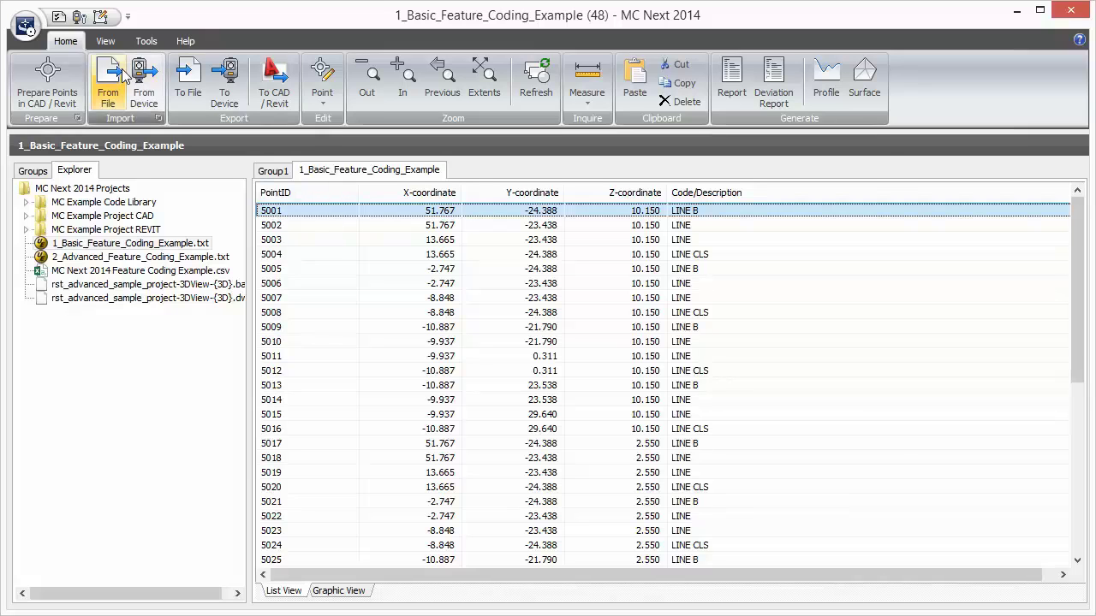
Switch to MC Next, open its code library, and examine the layer and point symbol choices of the line code FCE.
left_click(100, 19)
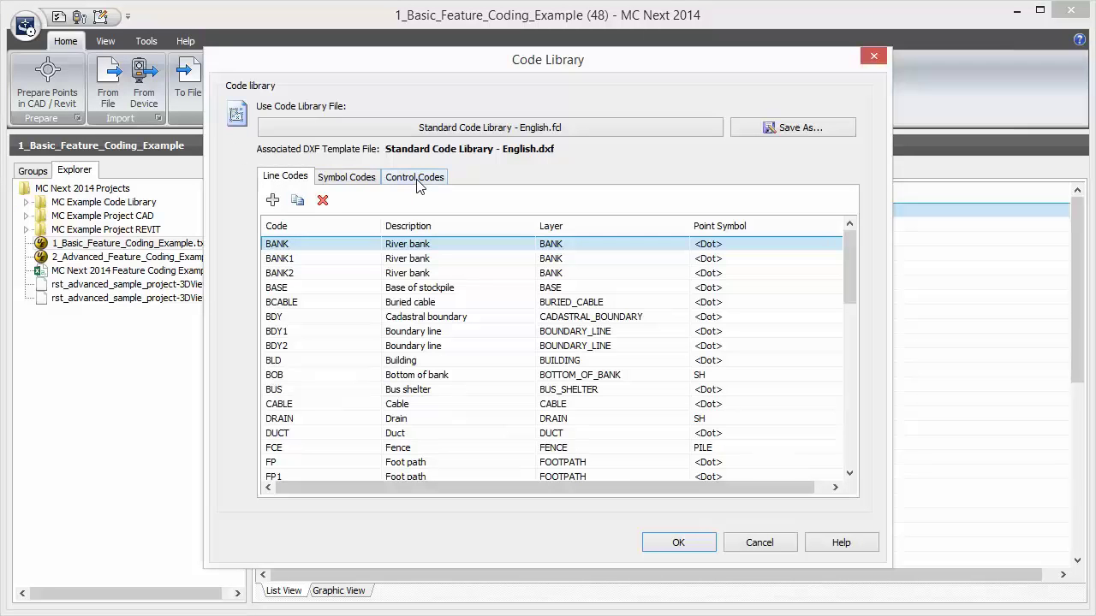
left_click(338, 451)
right_click(339, 450)
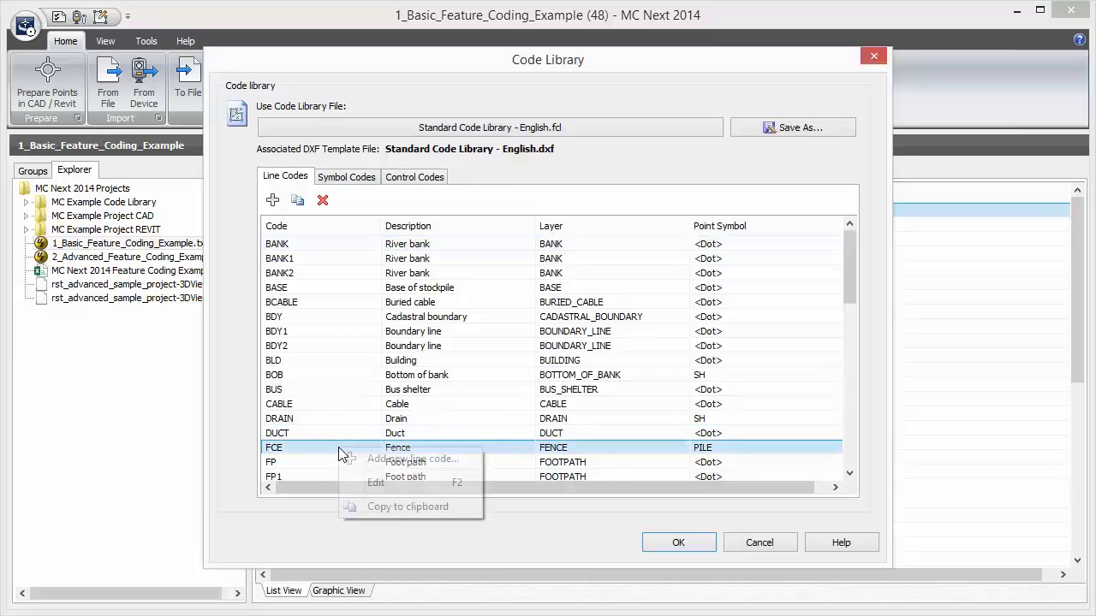
left_click(365, 484)
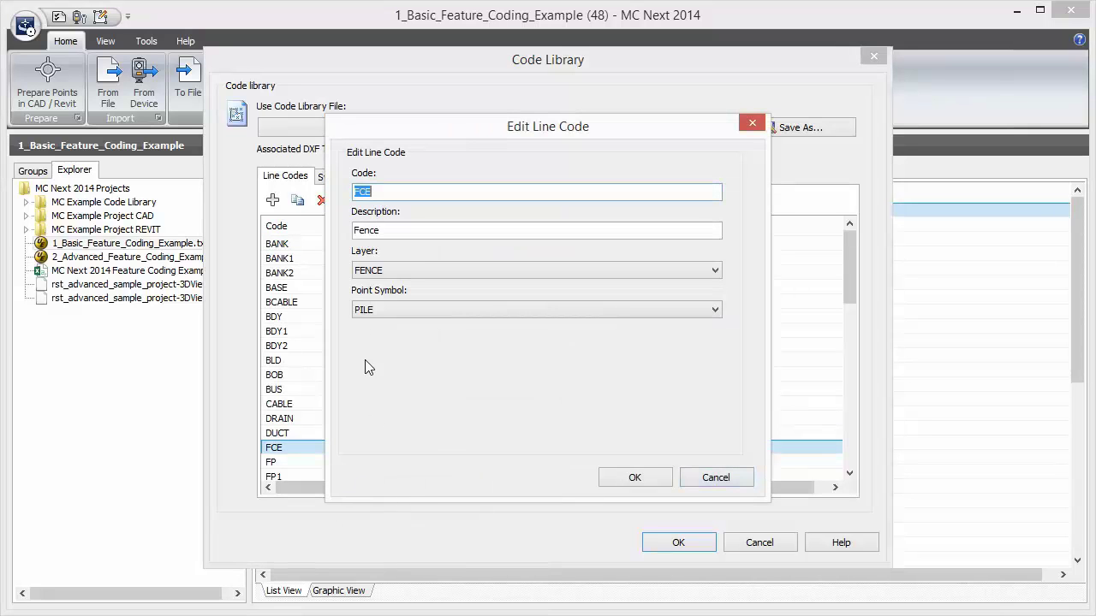
left_click(430, 271)
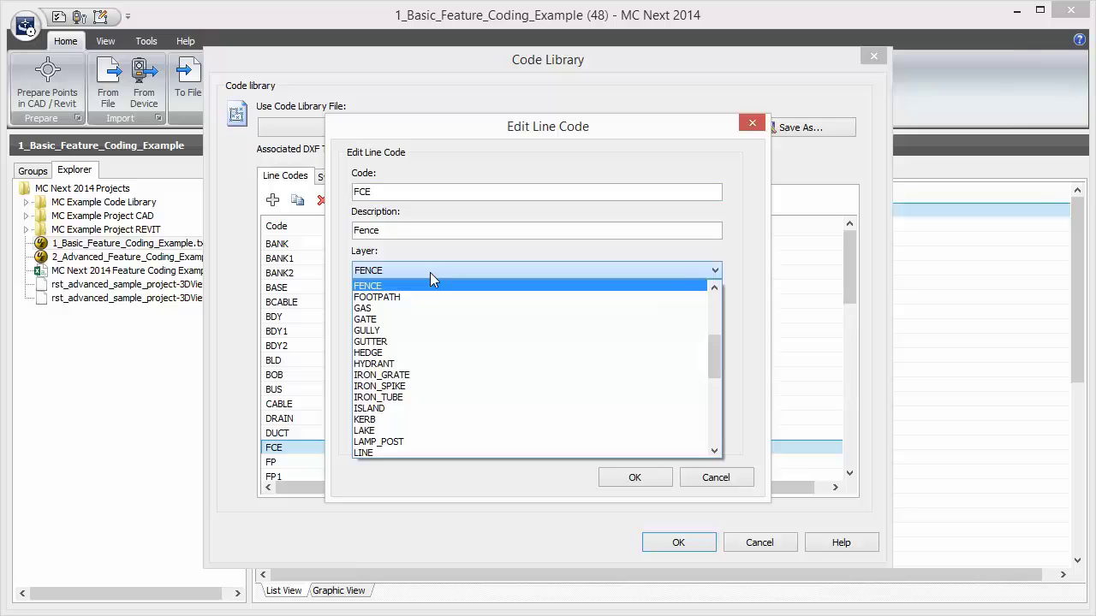
left_click(430, 272)
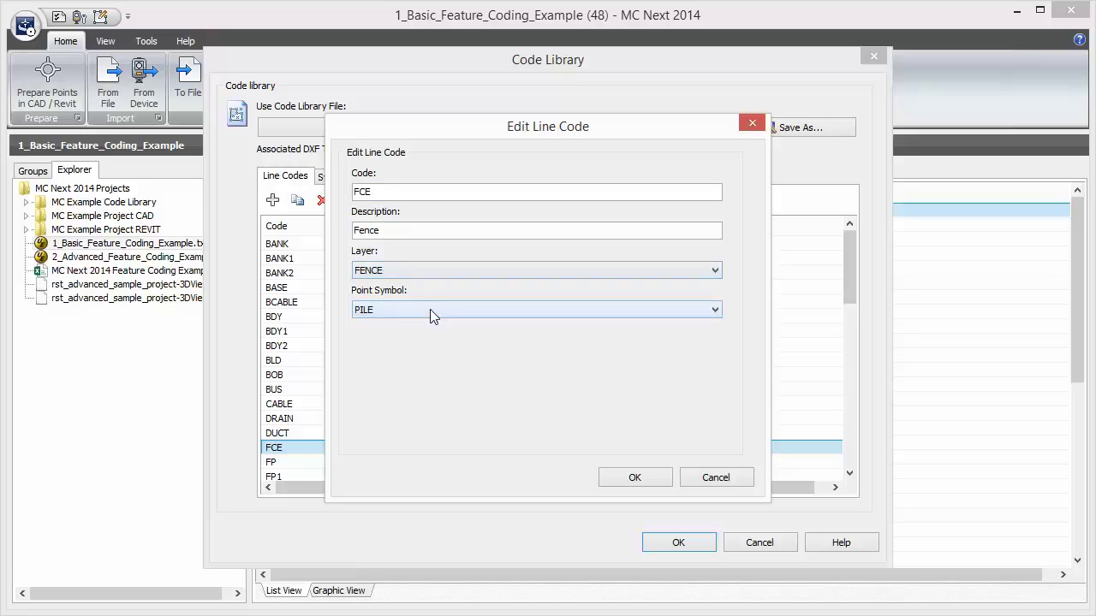
left_click(430, 309)
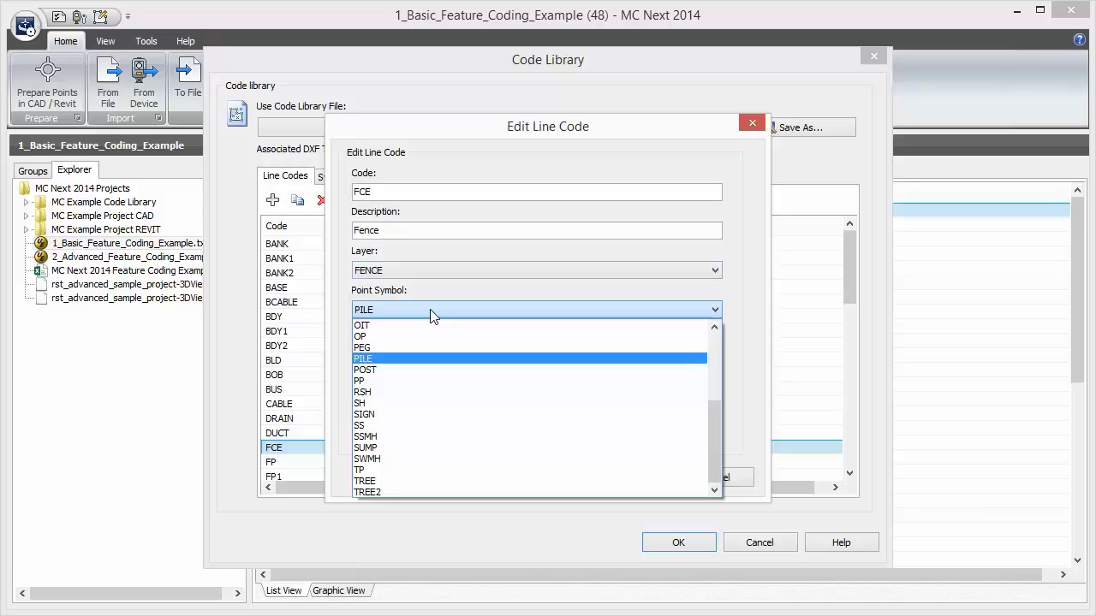
left_click(431, 310)
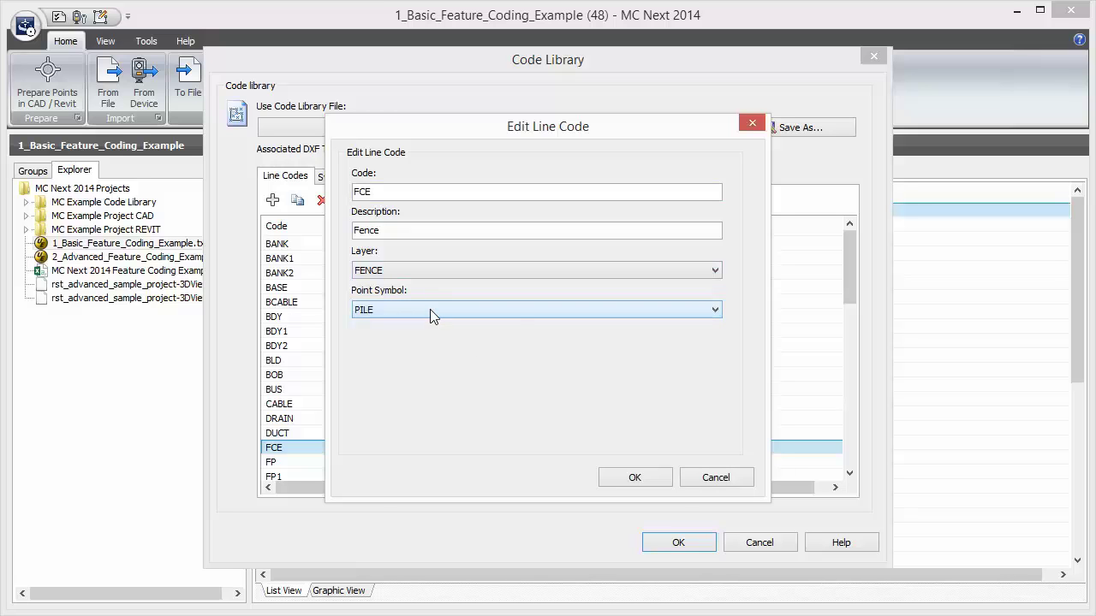
left_click(621, 479)
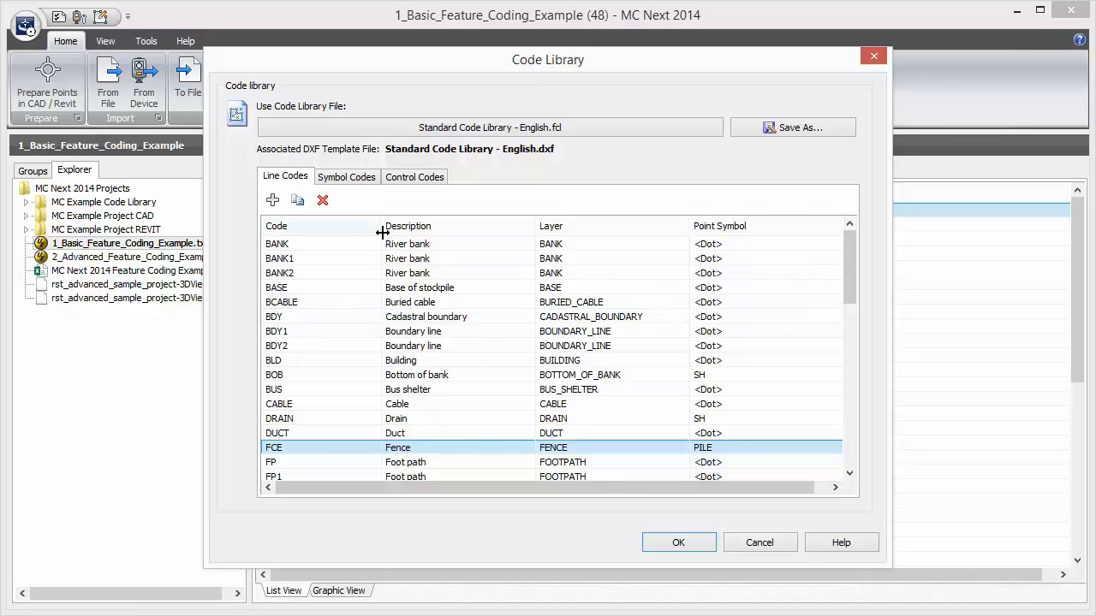
Open the symbol code LP (Lamp post) for editing and examine its layer and block choices and its attributes.
left_click(356, 178)
left_click(331, 377)
right_click(331, 379)
left_click(344, 414)
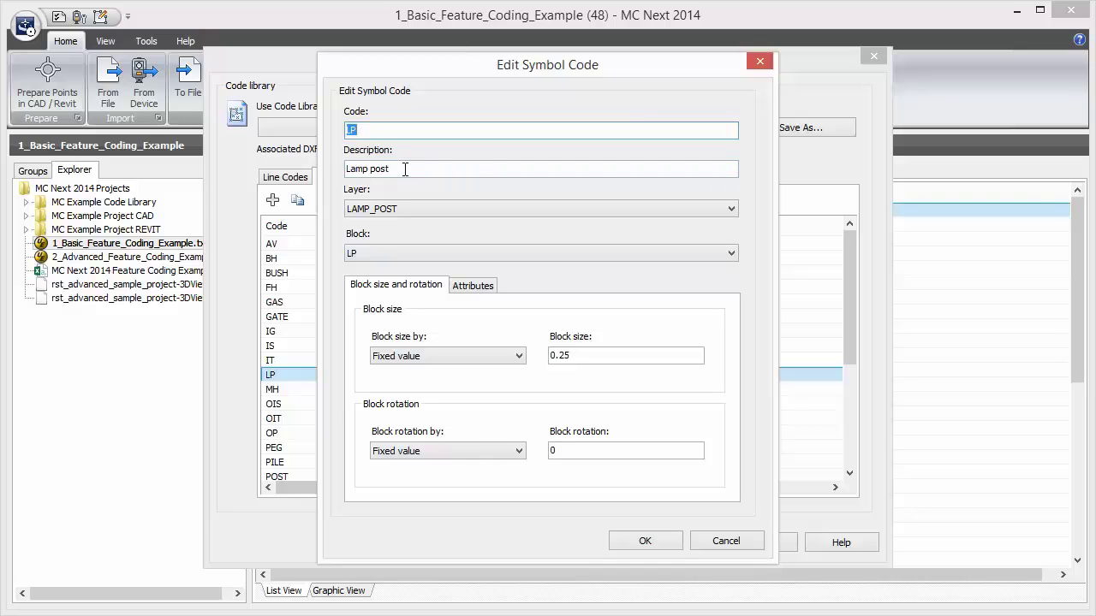
left_click(413, 208)
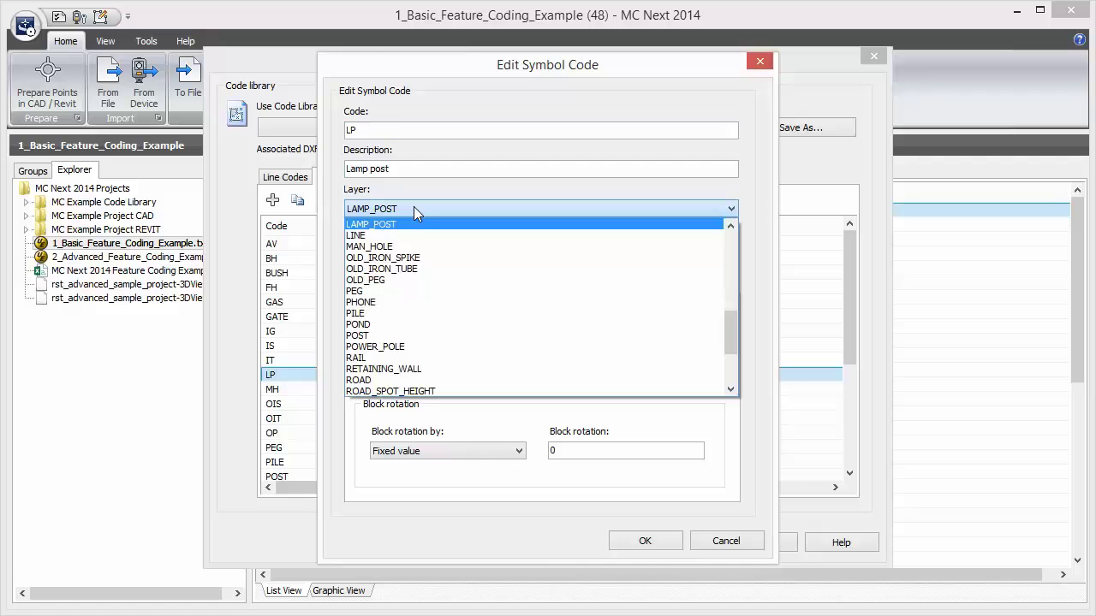
left_click(413, 208)
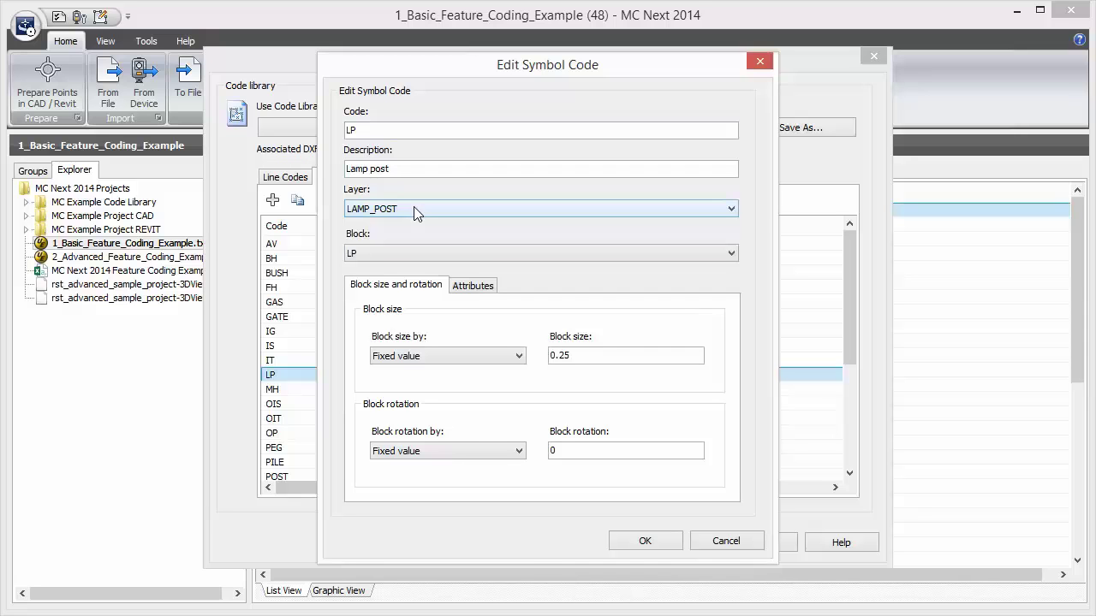
left_click(419, 261)
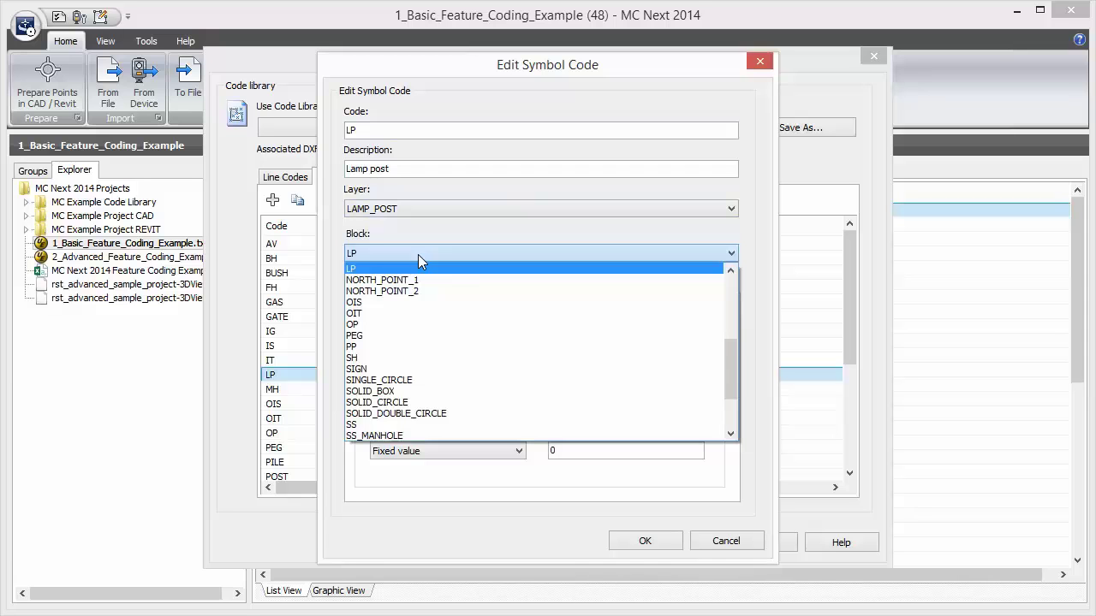
left_click(416, 271)
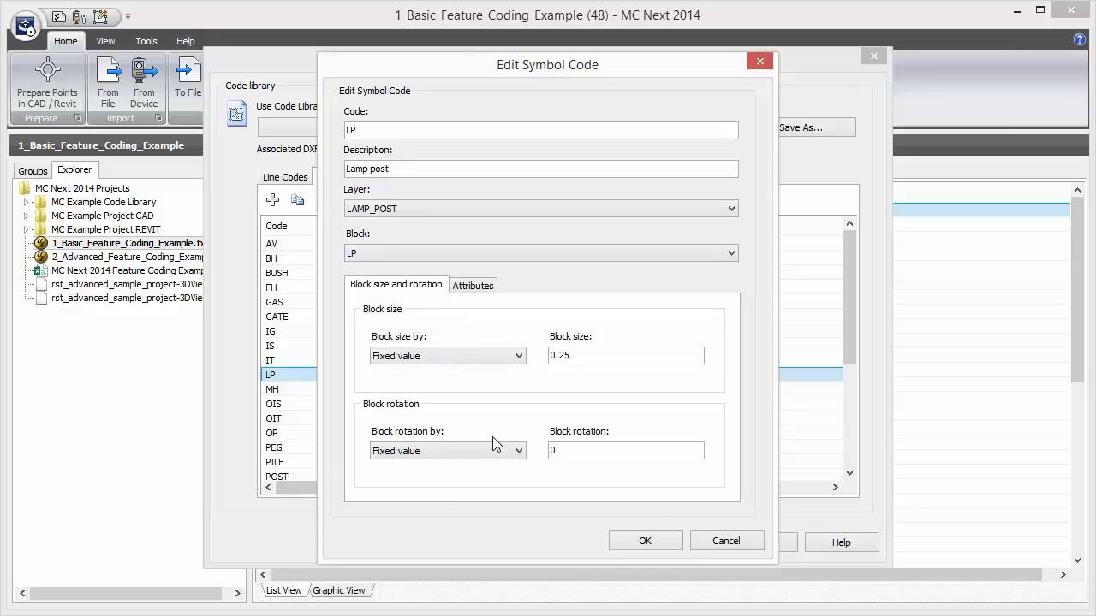
left_click(477, 291)
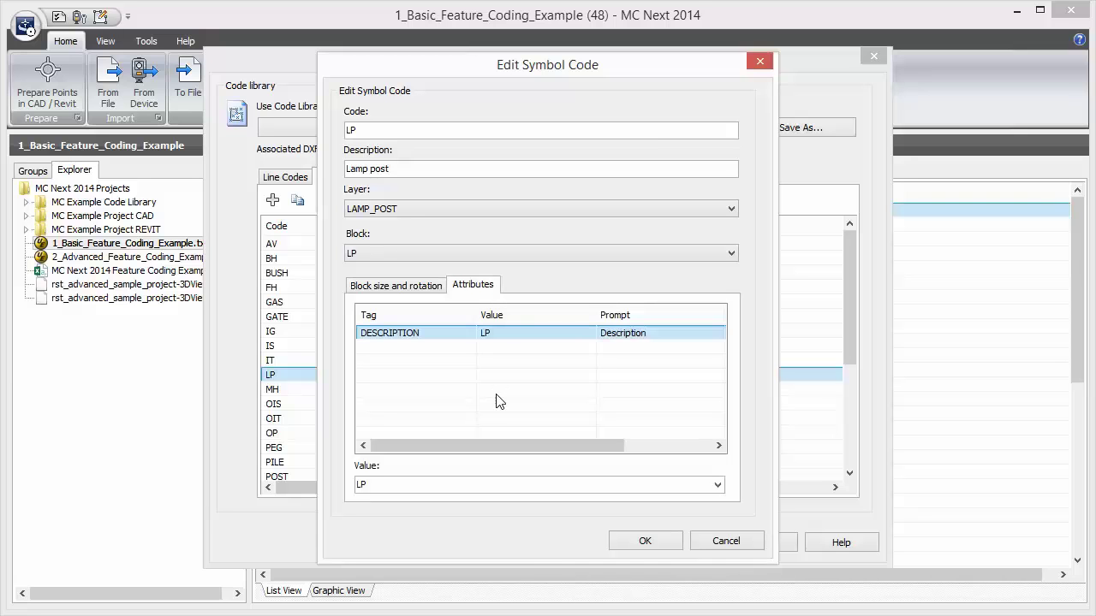
left_click(421, 291)
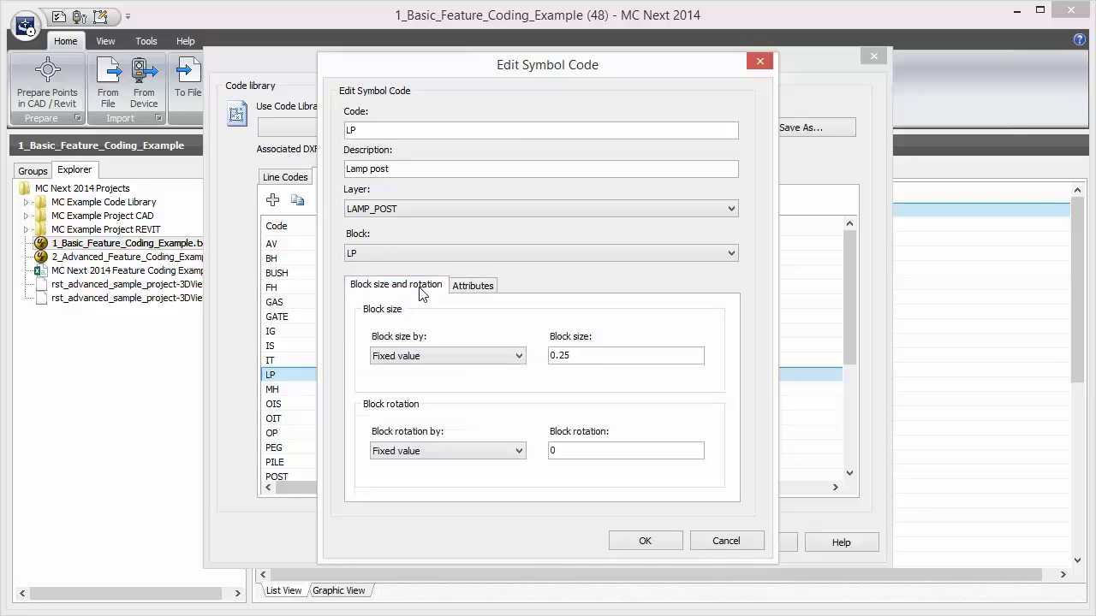
Have the lamp post symbol's block size determined by Observation.
left_click(583, 355)
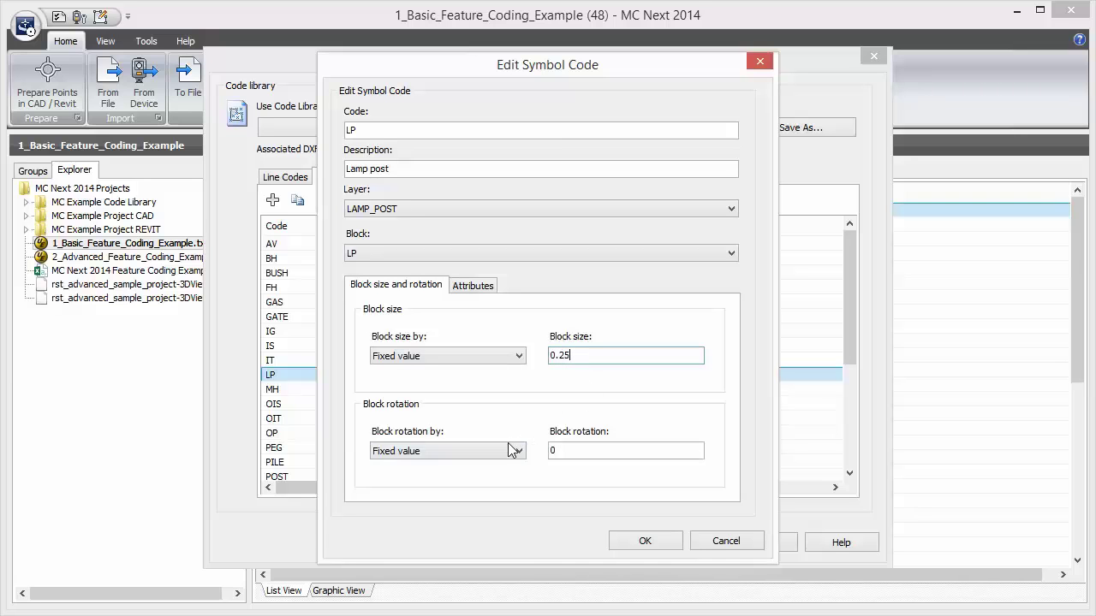
left_click(463, 356)
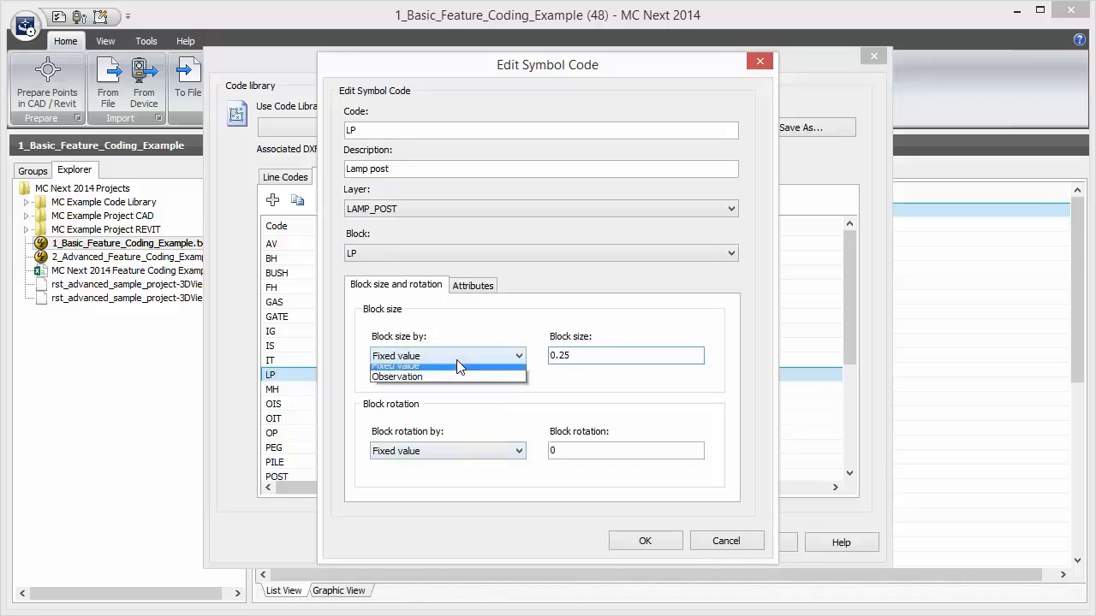
left_click(463, 382)
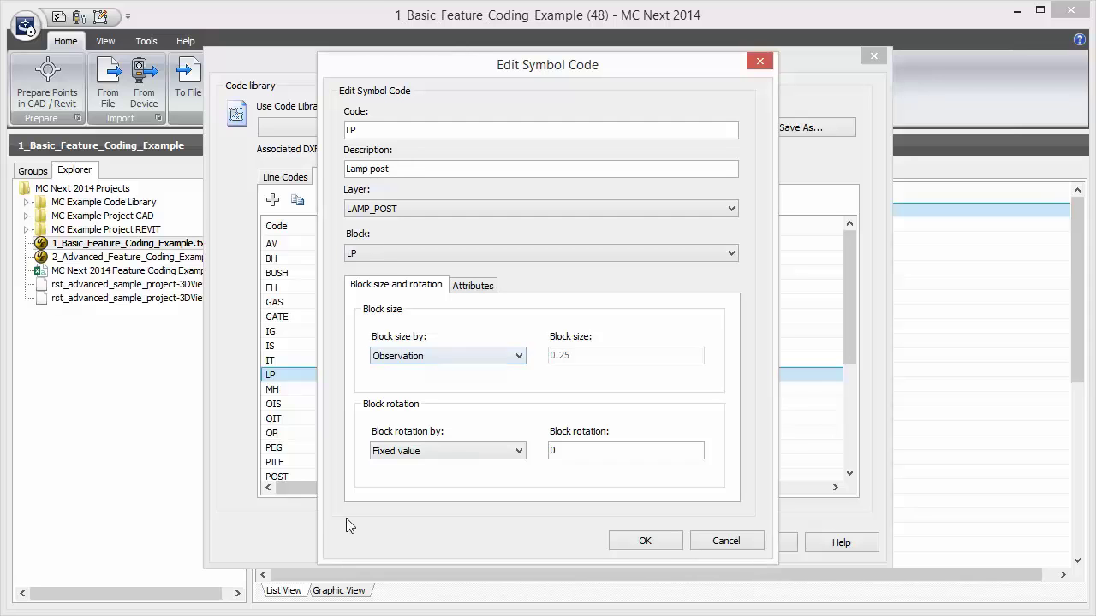
Review the value choices for the lamp post's DESCRIPTION attribute, keep LP, and accept the symbol code's settings.
left_click(472, 287)
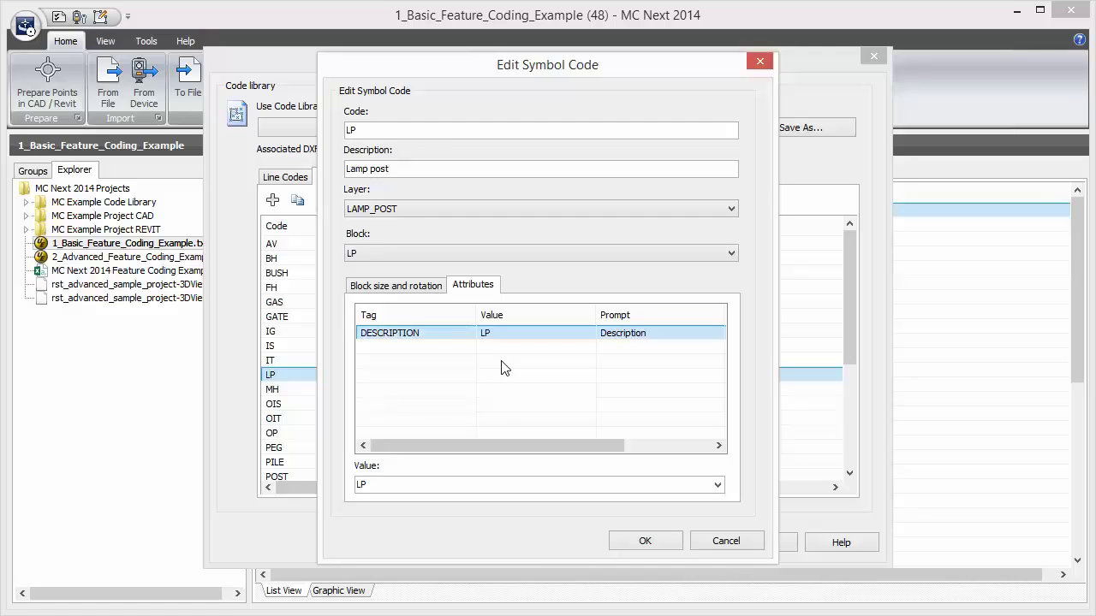
left_click(391, 485)
left_click(717, 484)
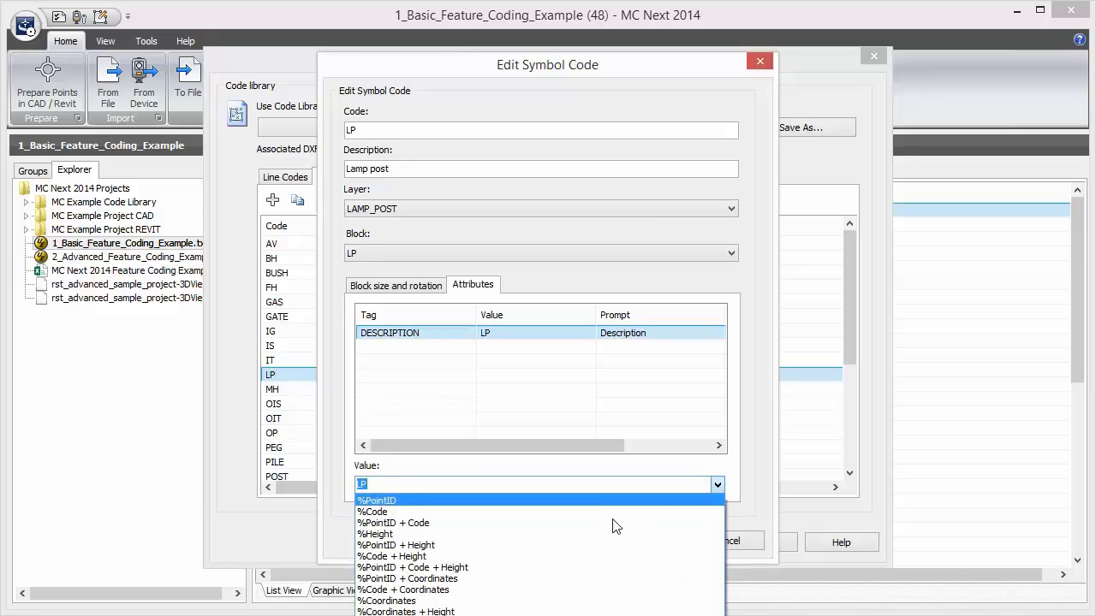
left_click(613, 483)
left_click(637, 541)
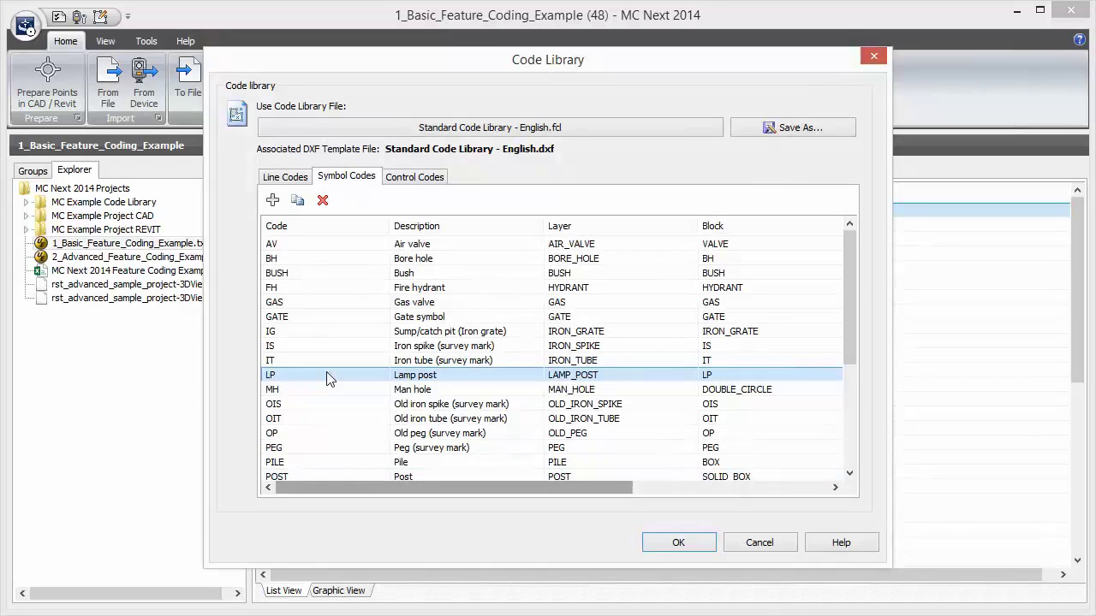
Review the control codes for starting and ending lines and curves, and close the code library, accepting its settings.
left_click(413, 177)
left_click(364, 248)
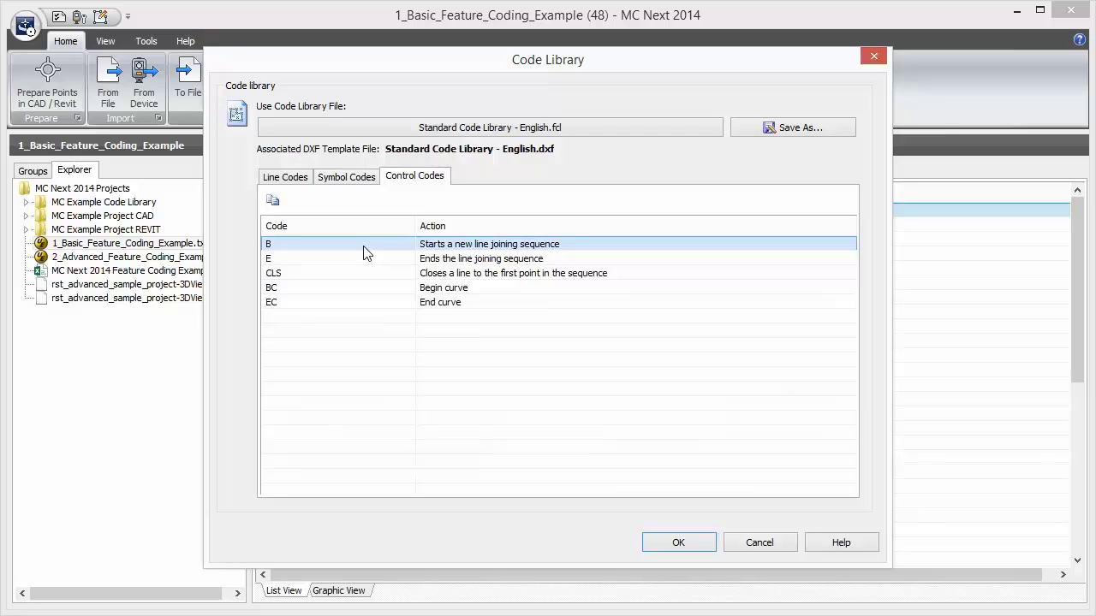
left_click(359, 262)
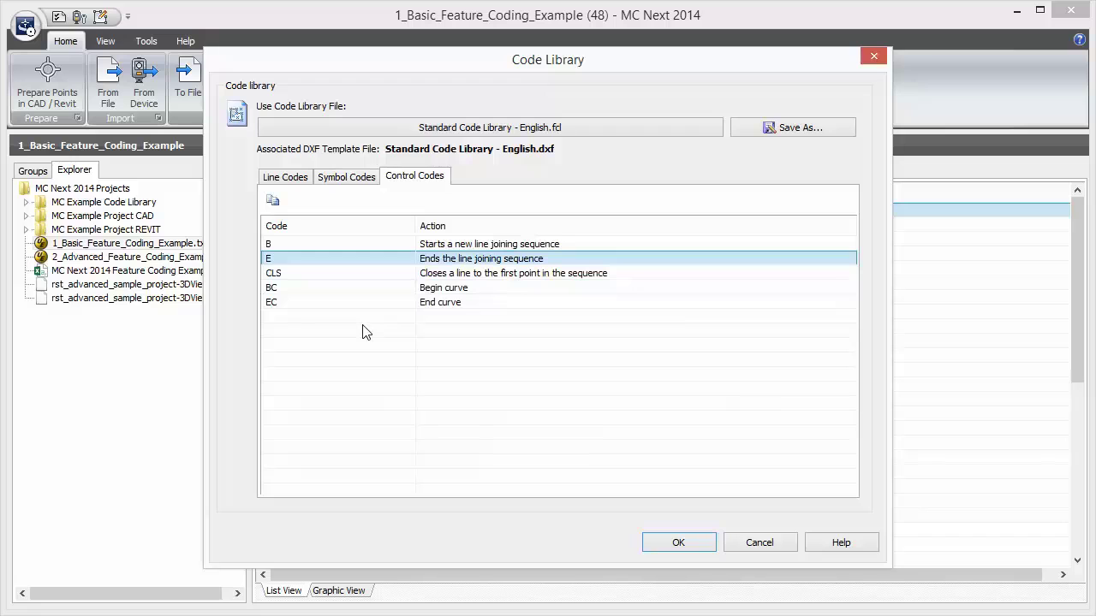
left_click(354, 304)
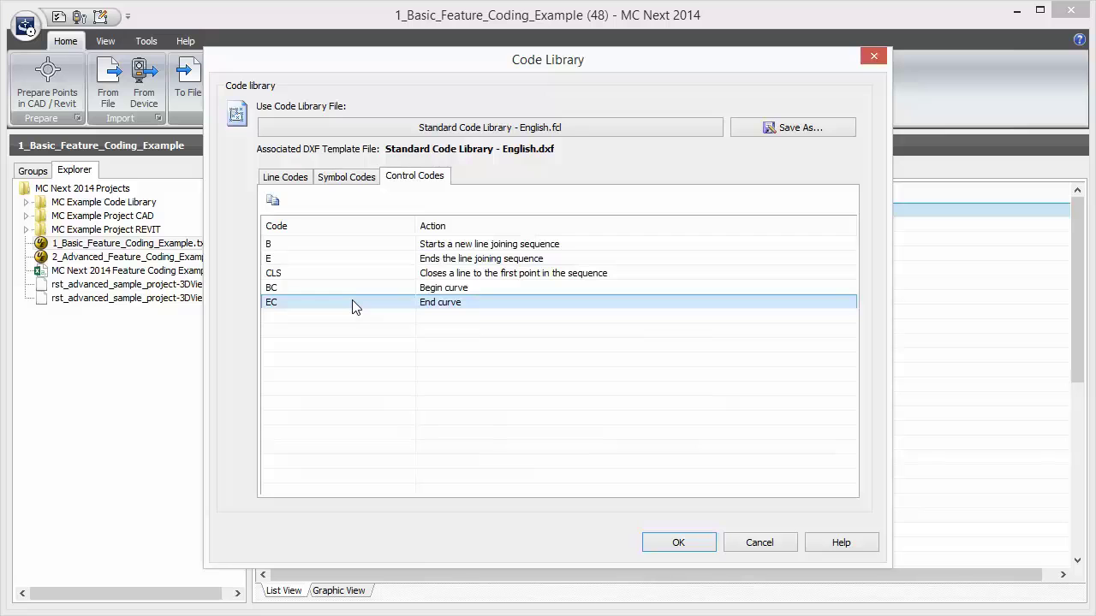
left_click(697, 545)
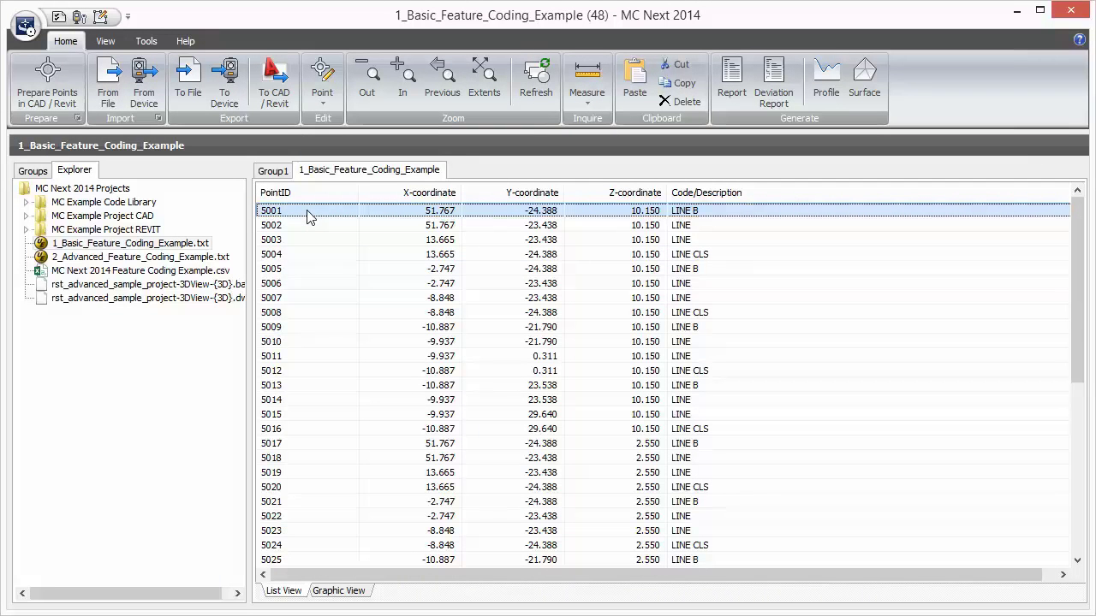
Save a copy of the code library as My Code Library - English.fcl in the MC Example Code Library Meters folder.
left_click(100, 15)
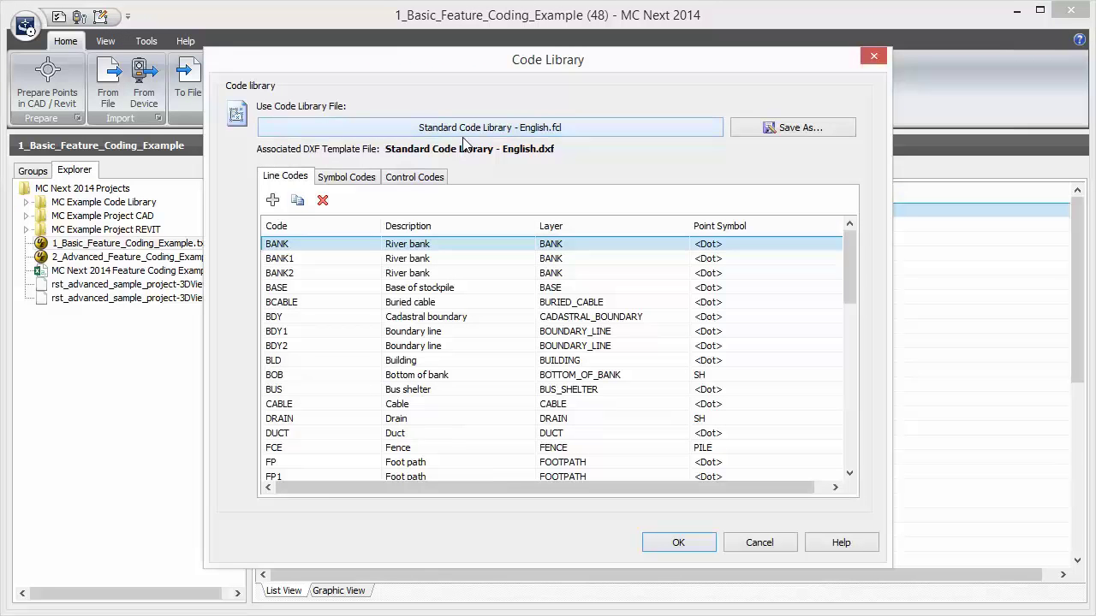
left_click(736, 125)
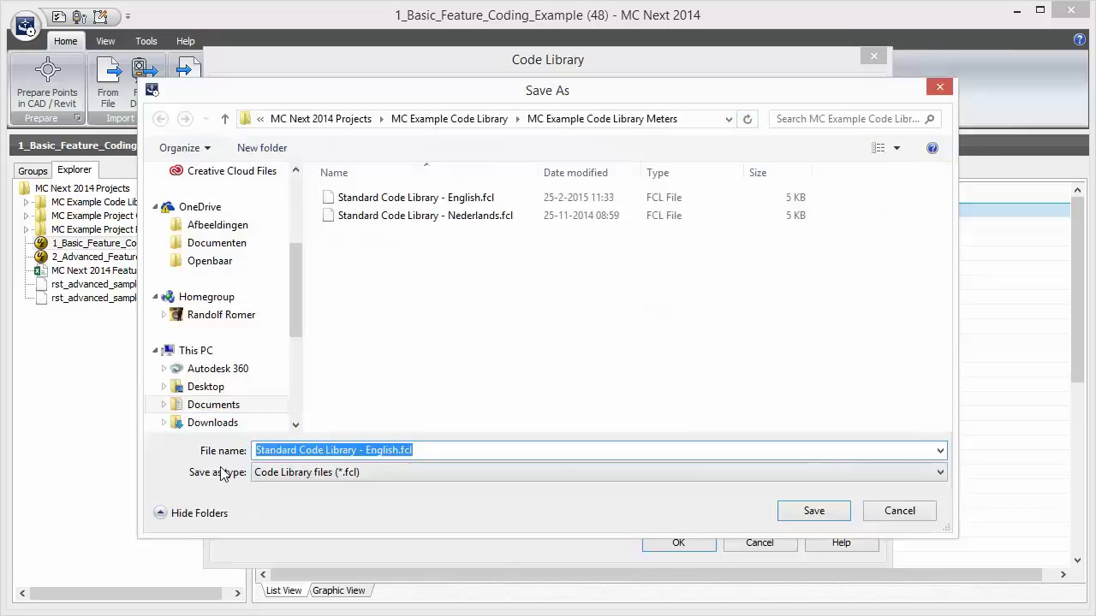
left_click(257, 451)
type("My")
key("Delete")
key("Delete")
key("Delete")
key("Delete")
key("Delete")
key("Delete")
key("Delete")
key("Delete")
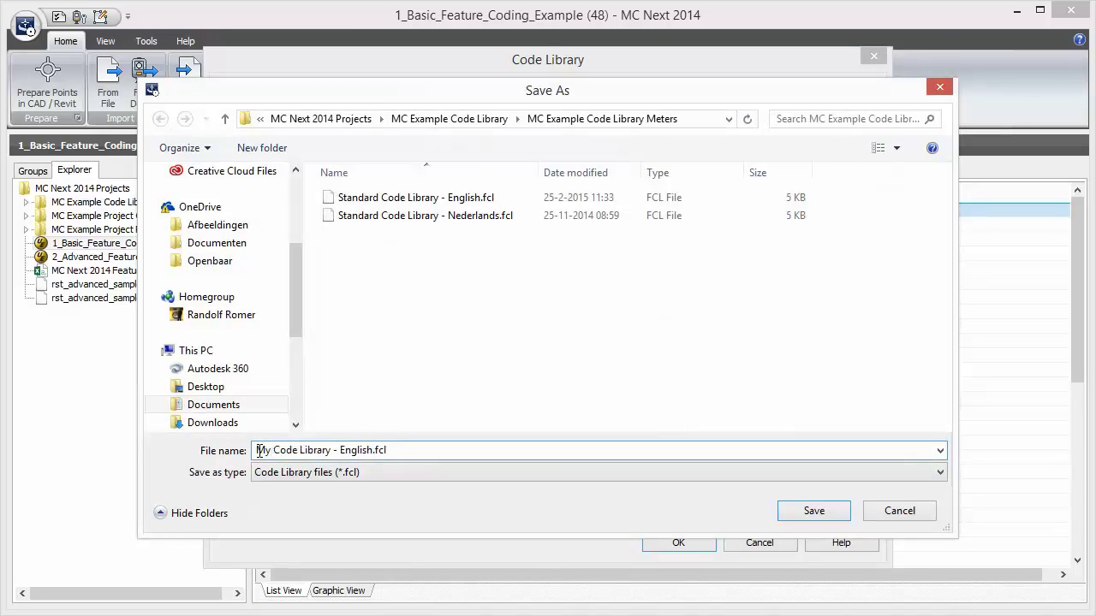
left_click(786, 514)
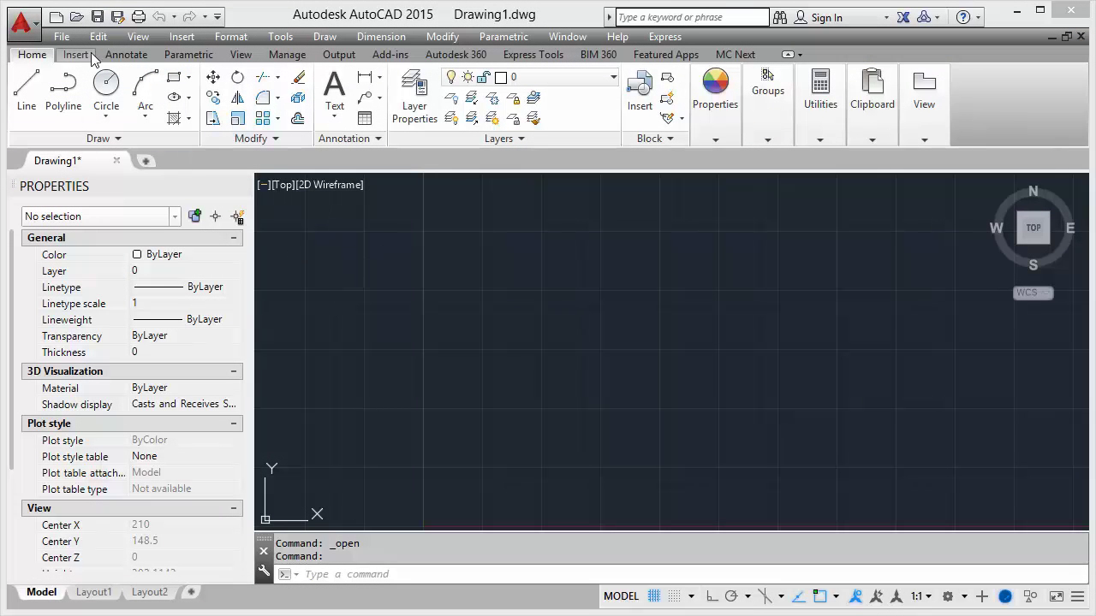
Switch to AutoCAD and open My Code Library - English.dxf from the MC Example Code Library Meters folder.
left_click(77, 17)
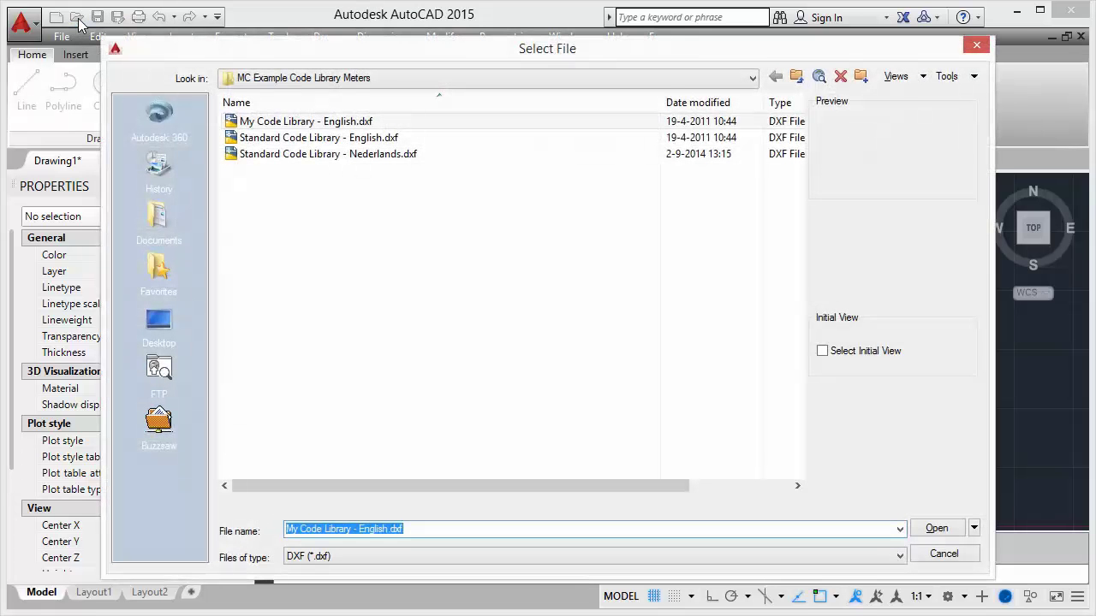
left_click(268, 79)
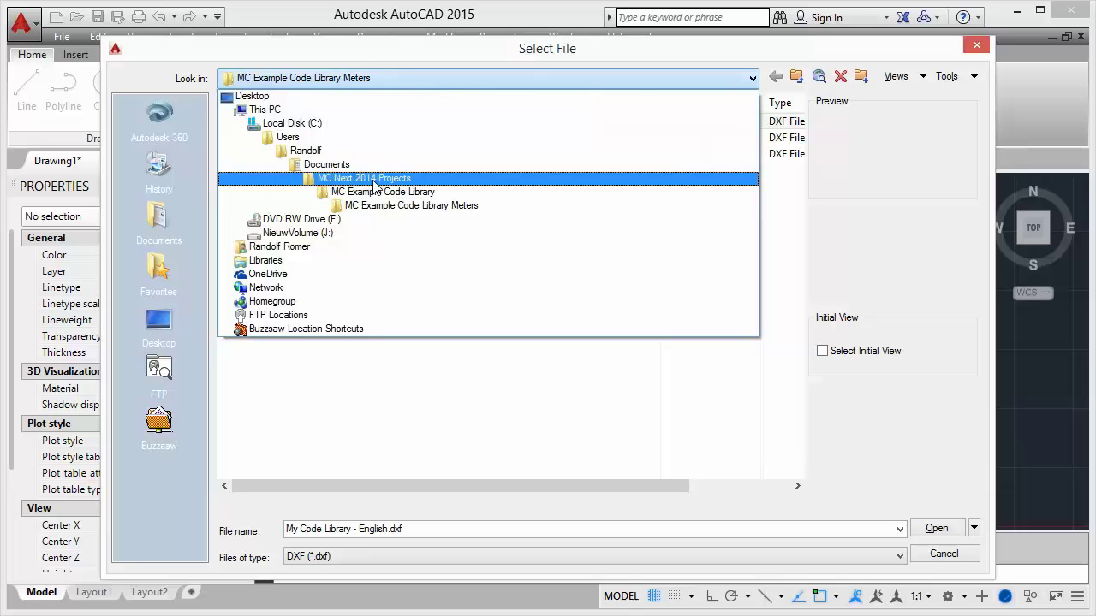
left_click(435, 209)
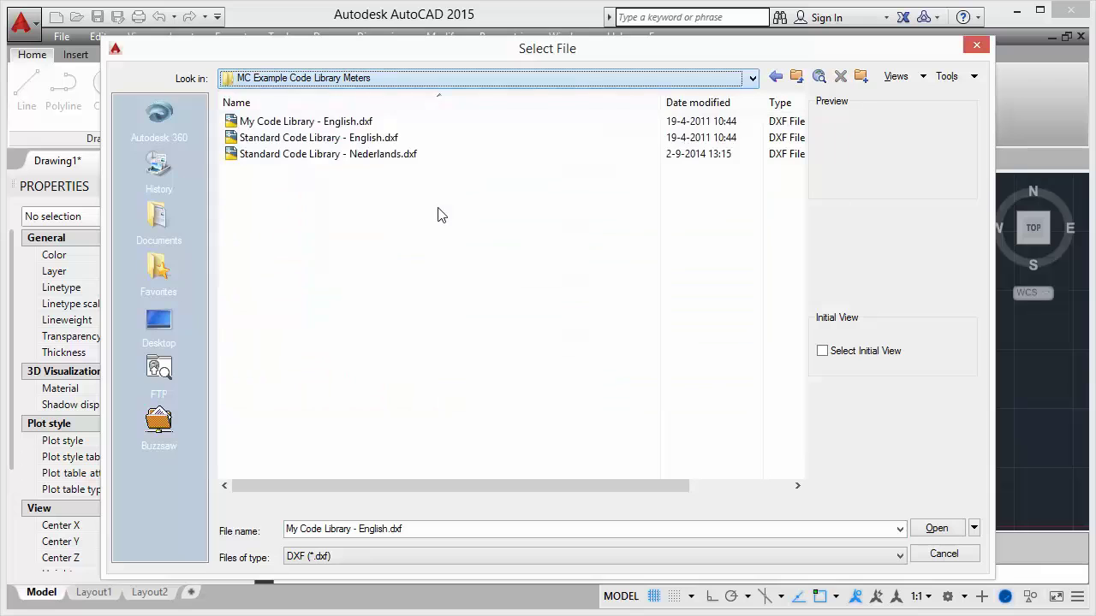
left_click(308, 123)
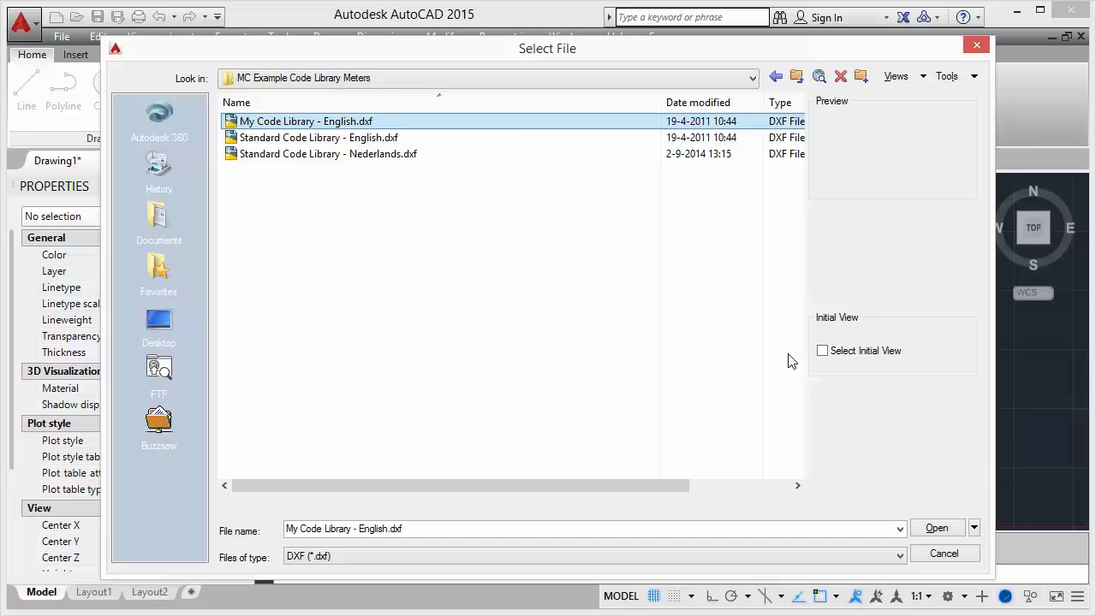
left_click(936, 529)
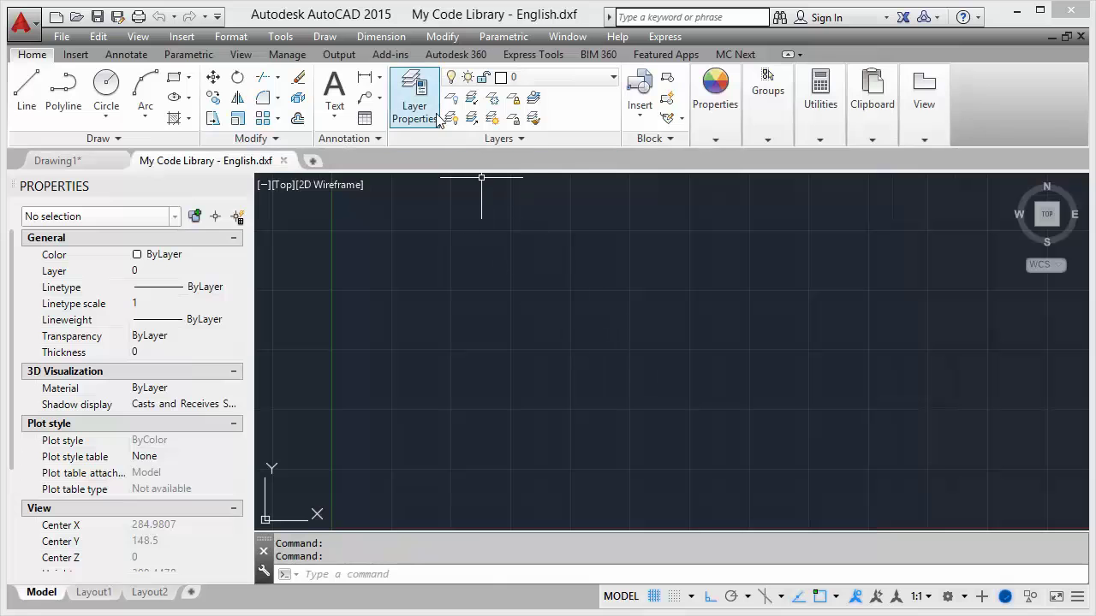
Review the template's layer list and preview the BOX and BUSH block definitions without editing them.
left_click(415, 96)
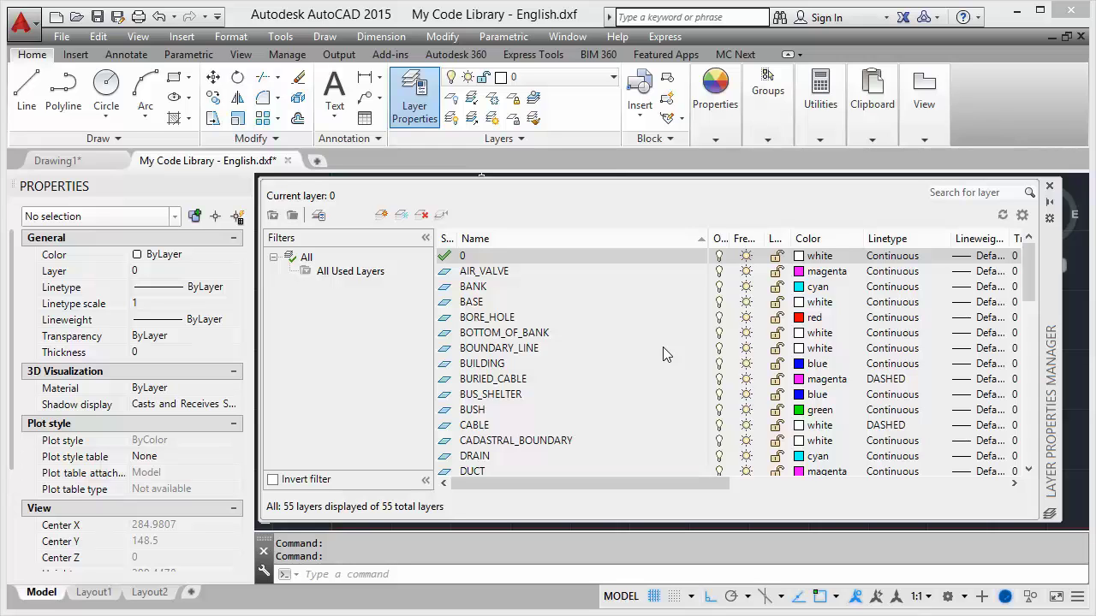
left_click(1050, 187)
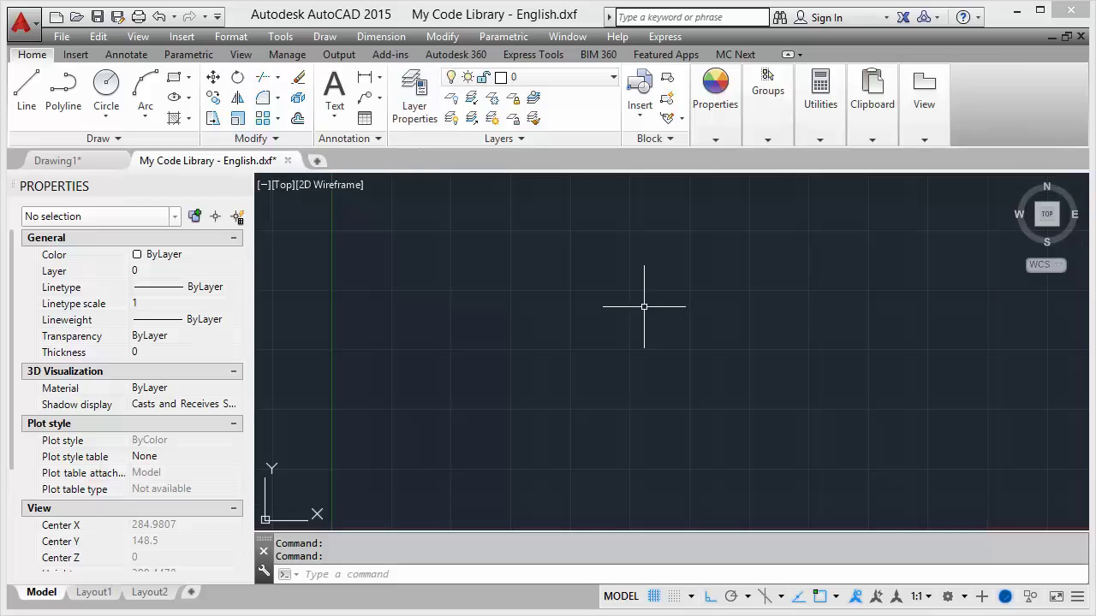
left_click(76, 55)
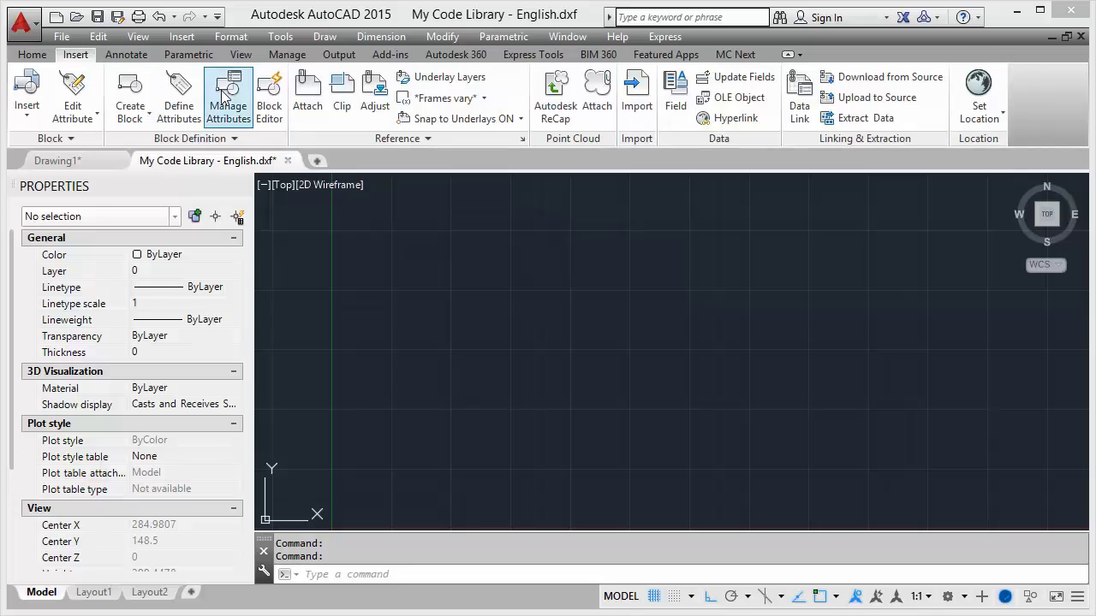
left_click(270, 116)
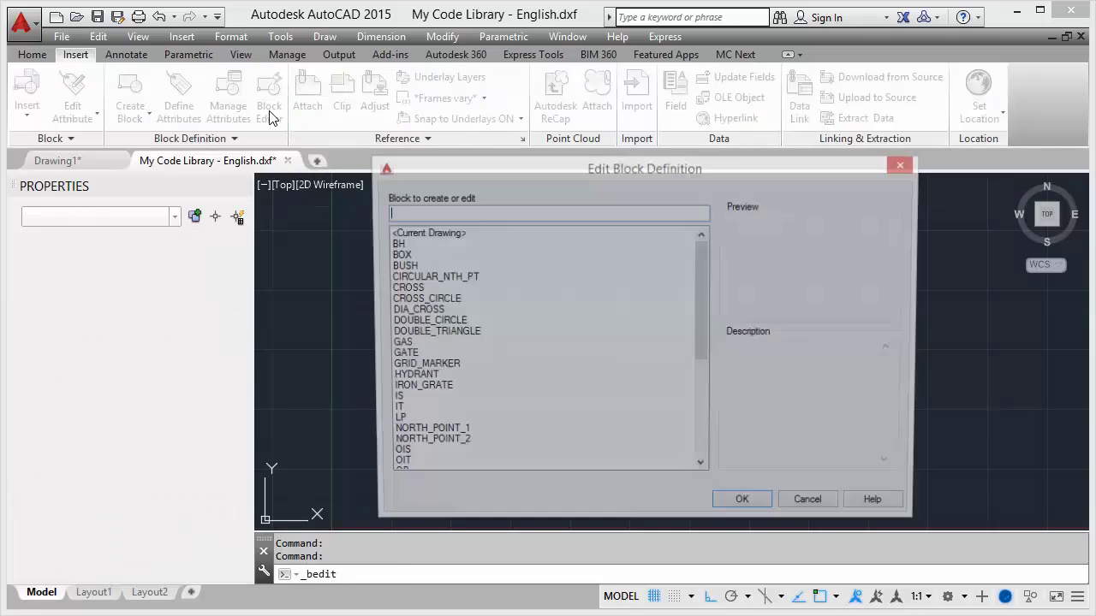
left_click(431, 255)
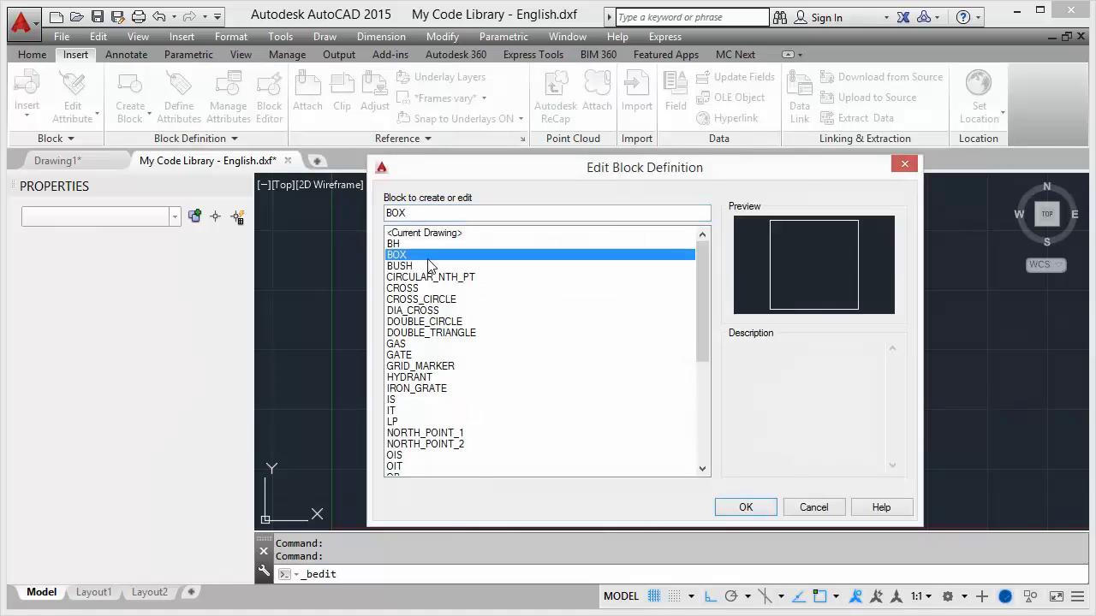
left_click(431, 267)
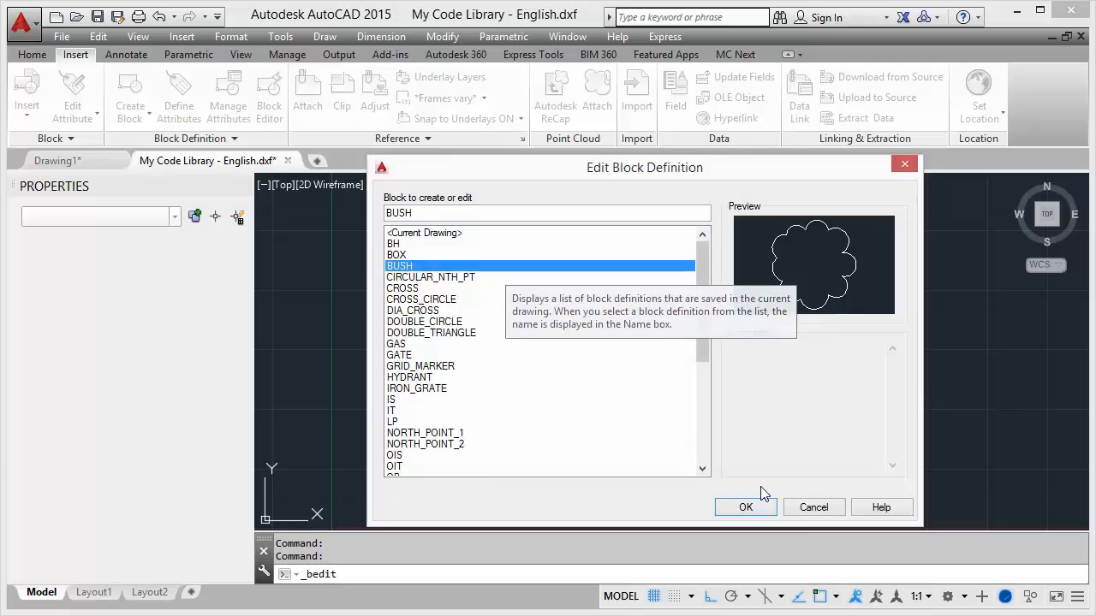
left_click(799, 508)
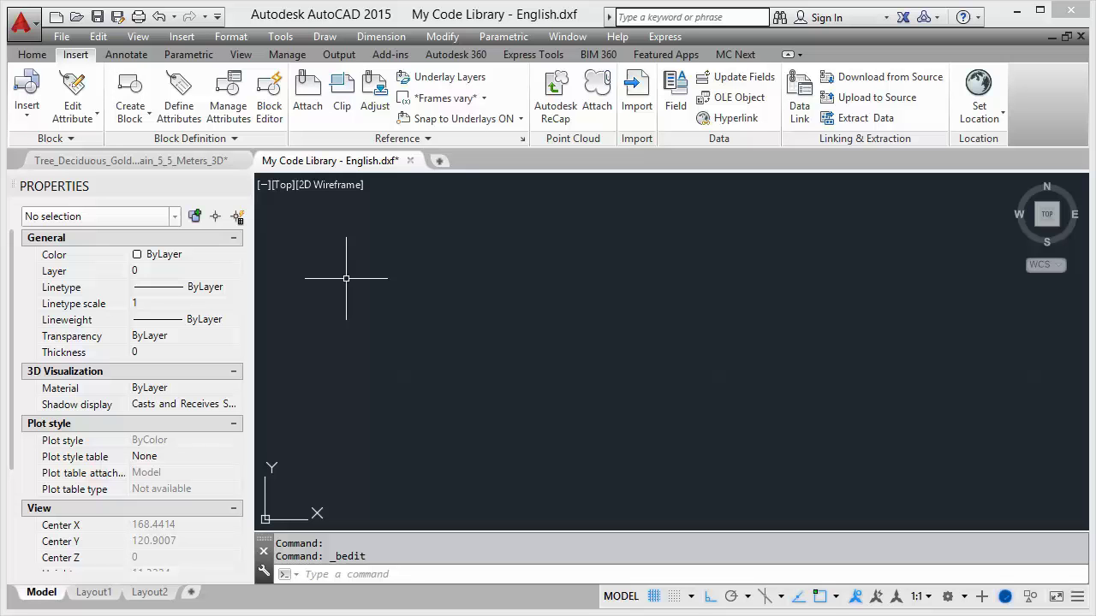
Compare the previews of the TREE_1 and TREE_2 block definitions, leaving both unedited.
left_click(269, 98)
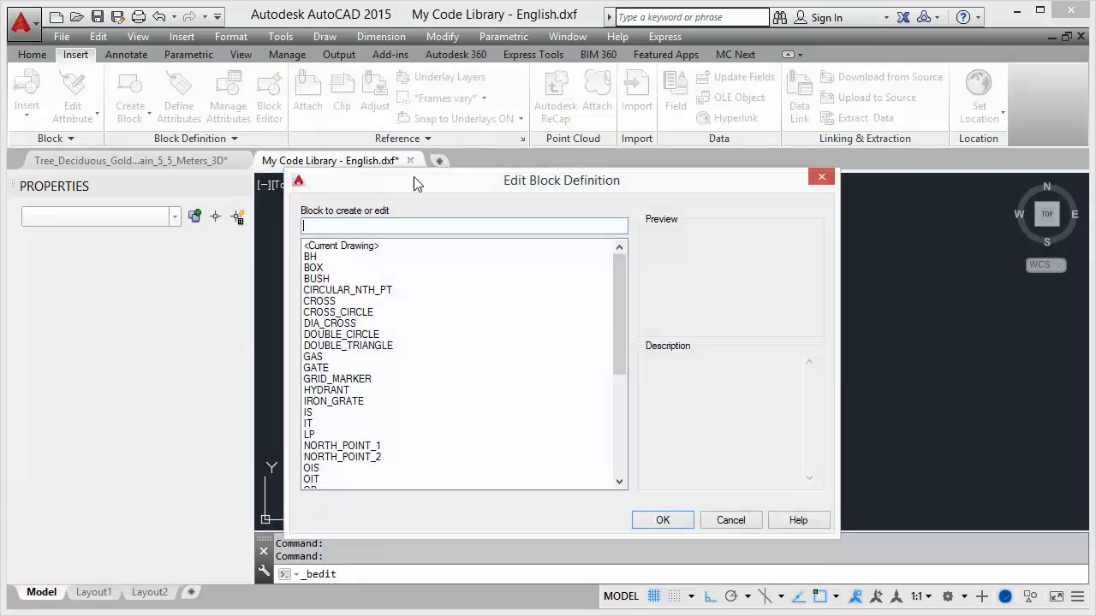
left_click_drag(620, 333, 570, 445)
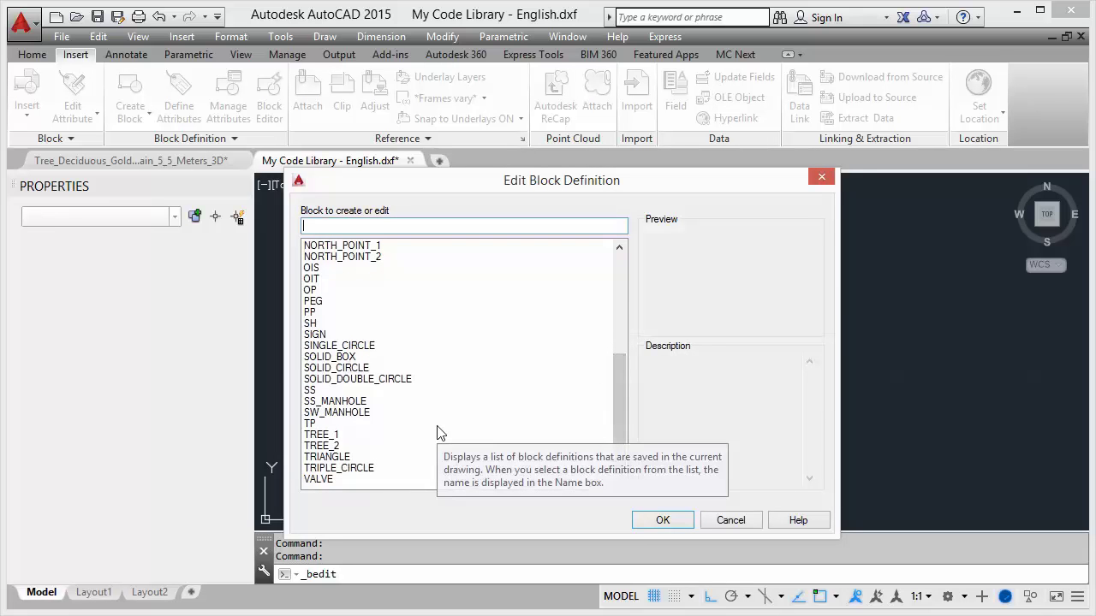
left_click(318, 436)
left_click(324, 446)
left_click(323, 436)
left_click(330, 447)
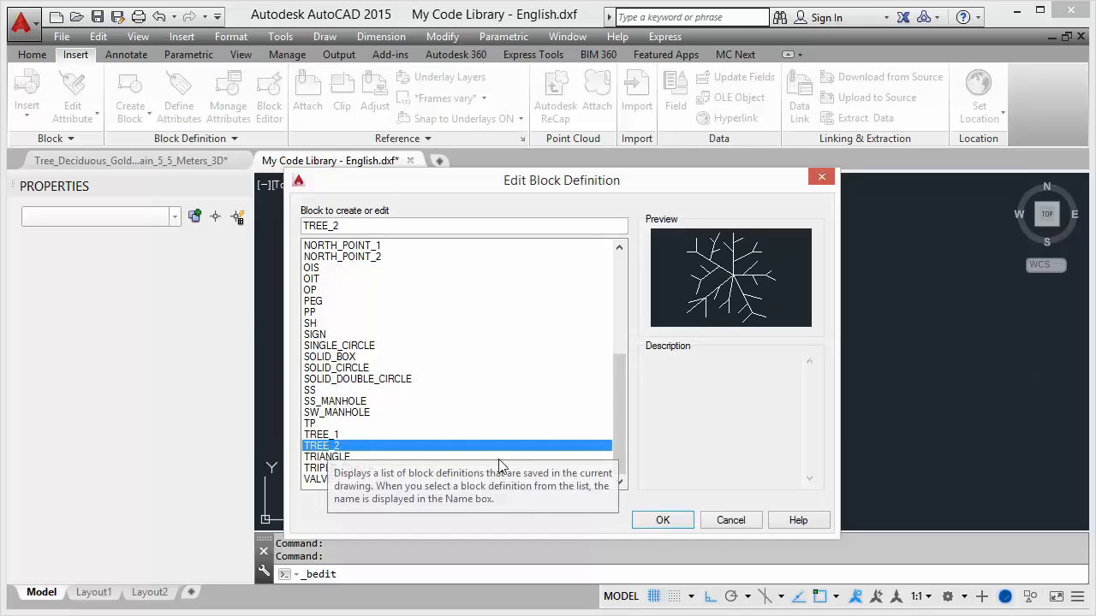
left_click(729, 521)
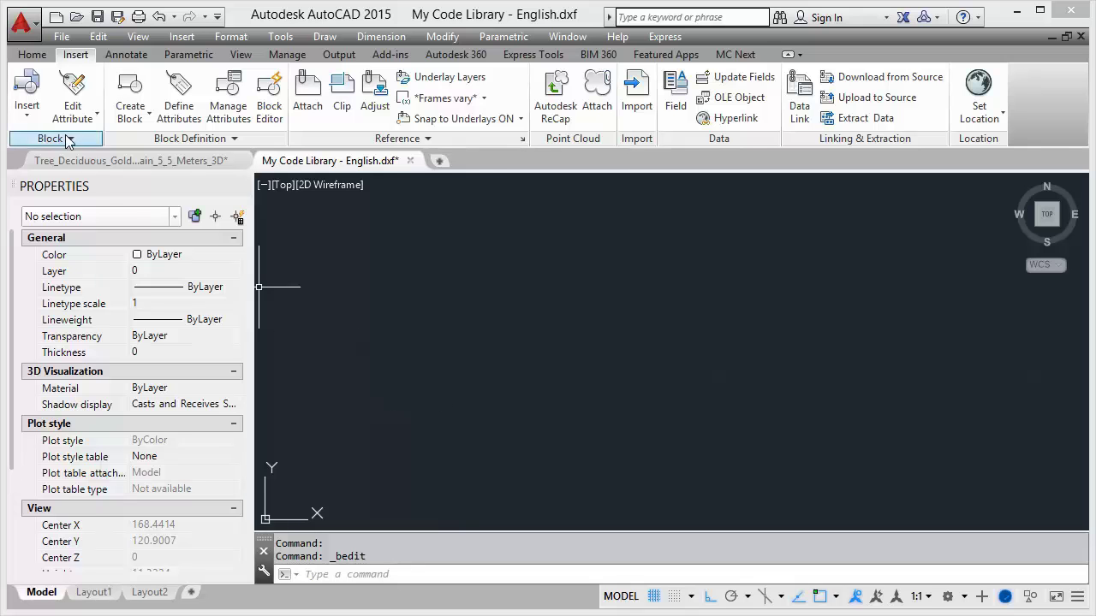
Copy the 3D tree from the Tree_Deciduous_Golden_Chain_5_5_Meters_3D drawing to the clipboard.
left_click(128, 160)
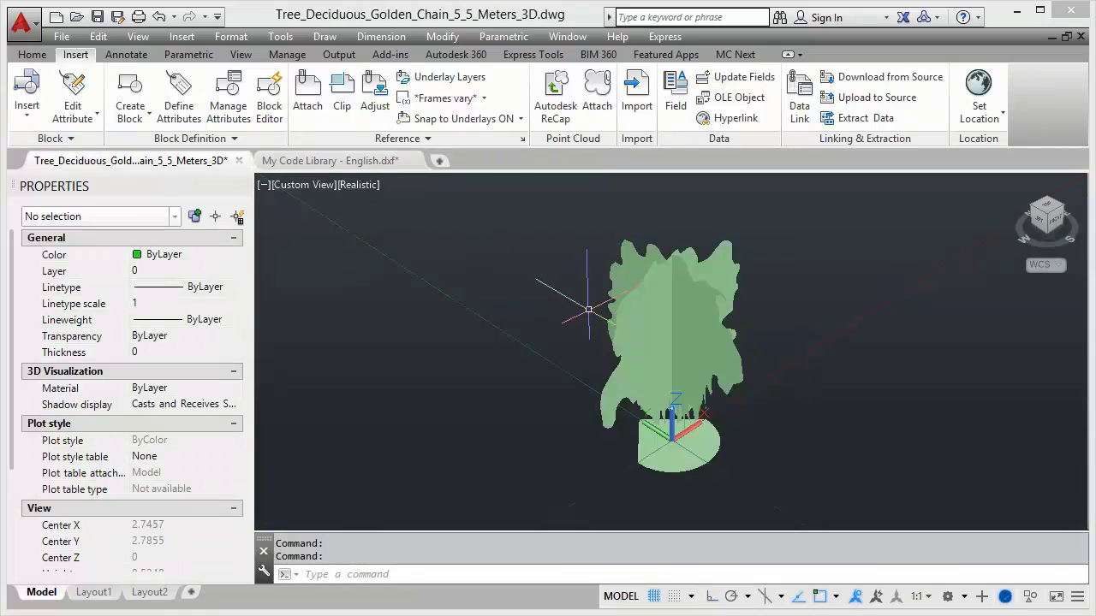
key("ctrl+c")
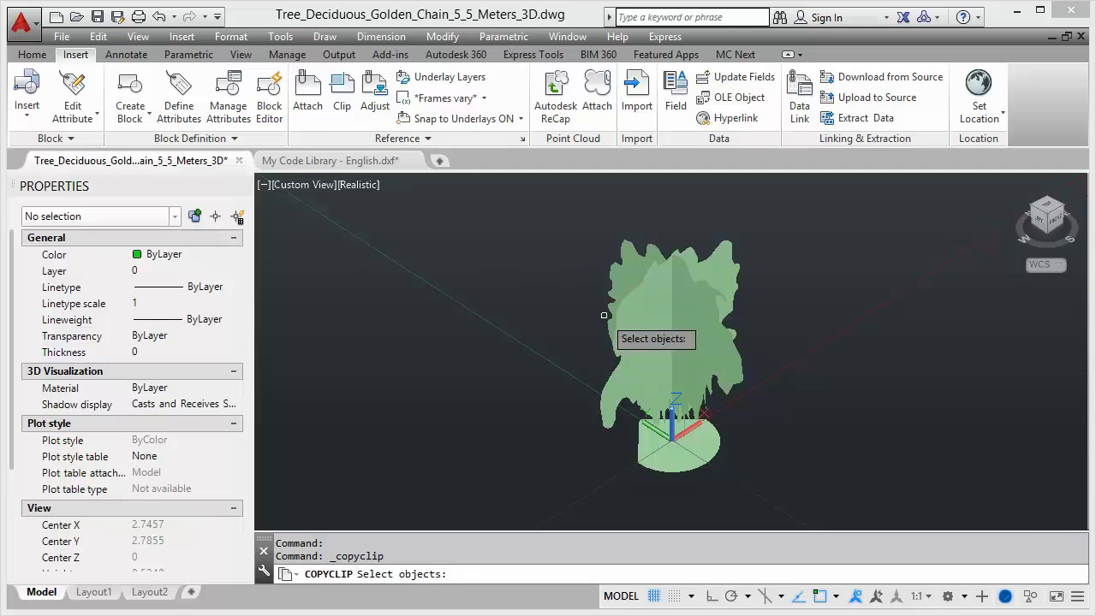
left_click(619, 316)
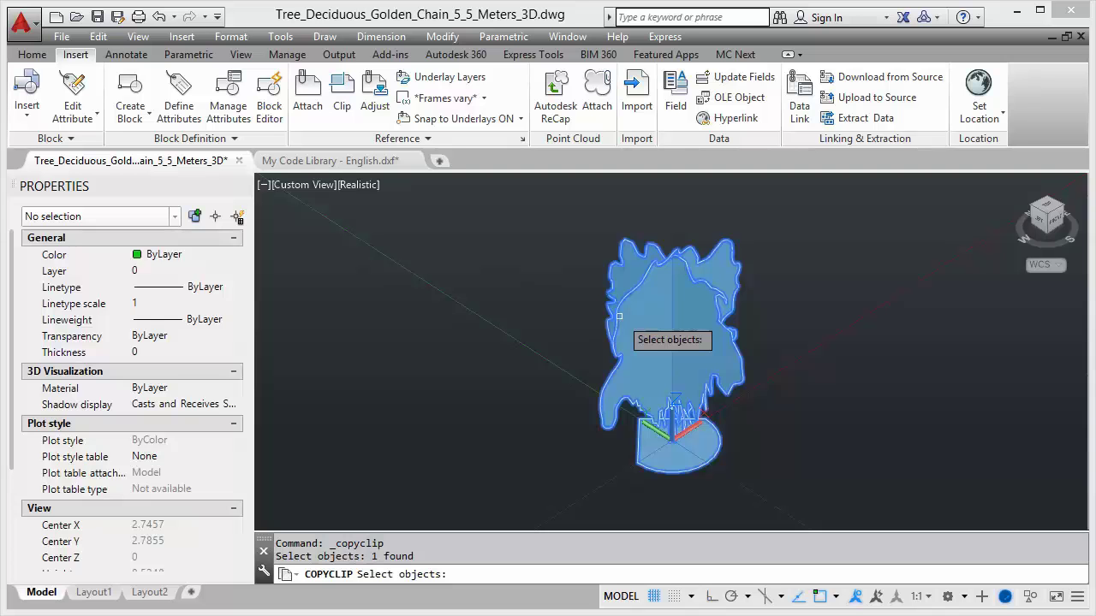
key("Return")
Paste the copied 3D tree into an empty area of the My Code Library - English.dxf drawing.
left_click(330, 160)
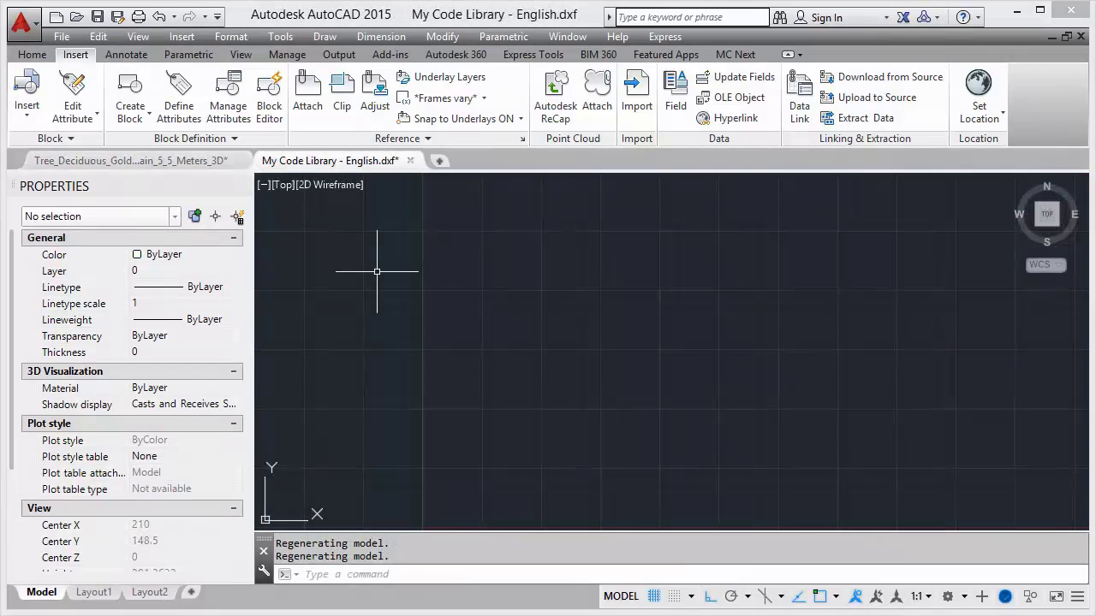
right_click(376, 271)
mouse_move(466, 329)
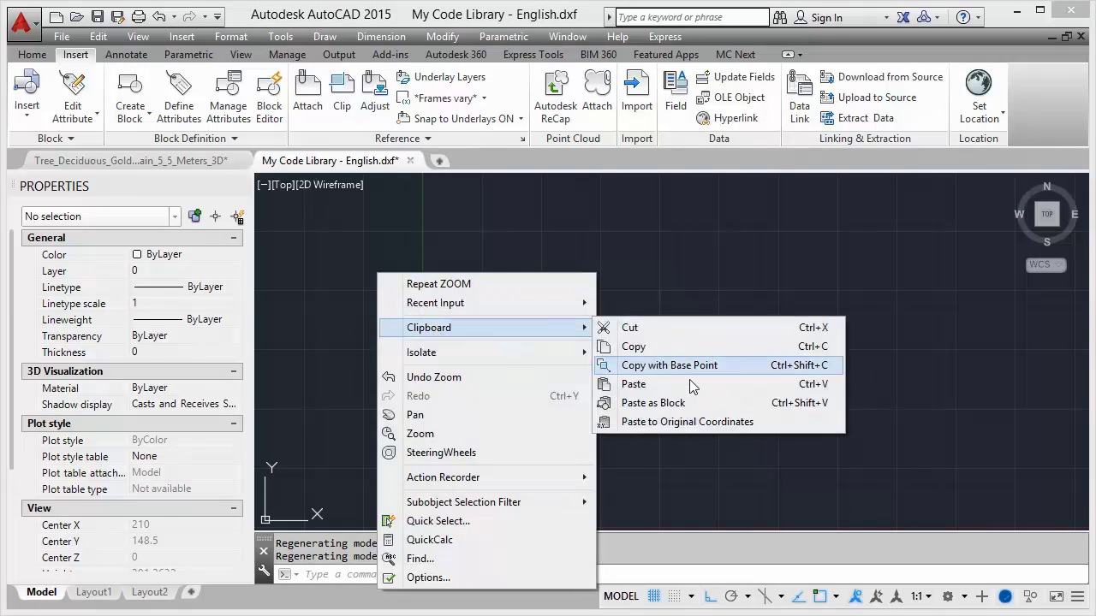
left_click(650, 384)
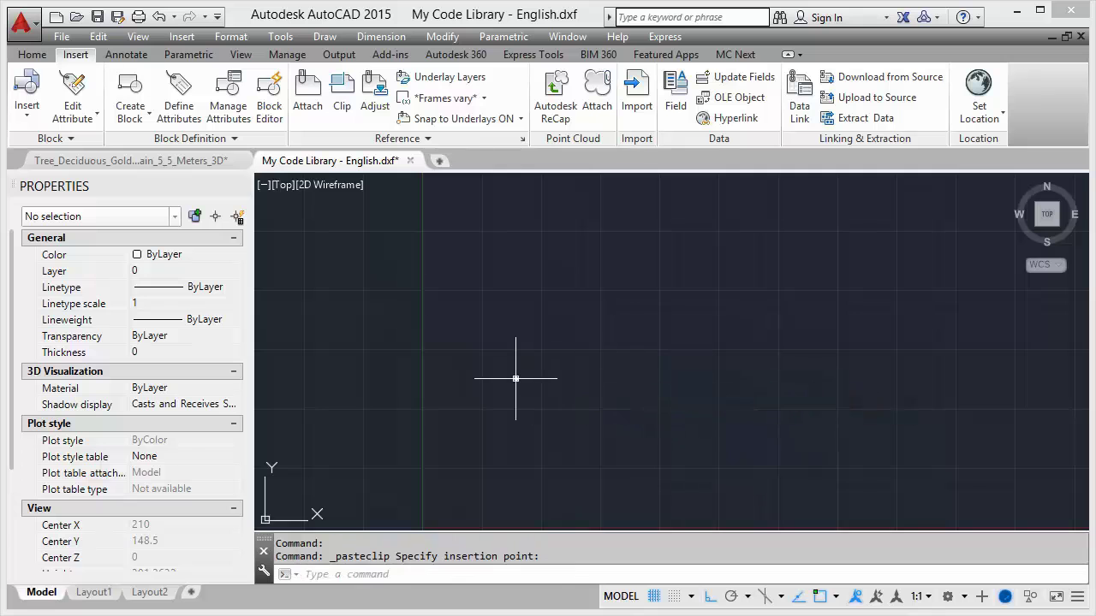
scroll(515, 379, "up", 3)
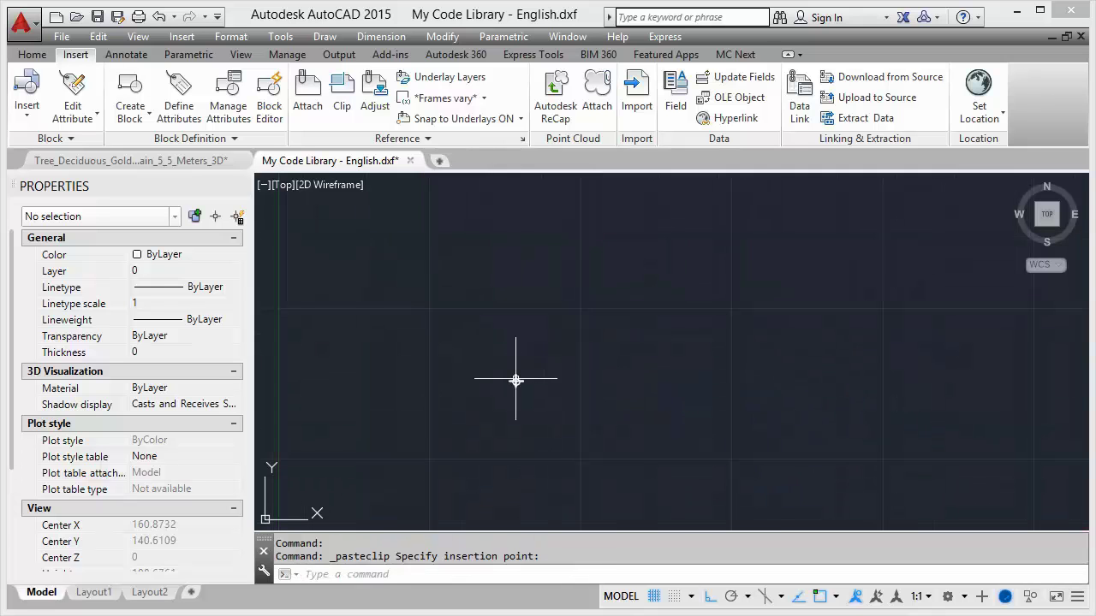
left_click(515, 423)
Check the drawing's block definitions for TREE_DECIDUOUS_GOLDEN_CHAIN_5_5_METERS_3D and preview it without editing.
left_click(269, 106)
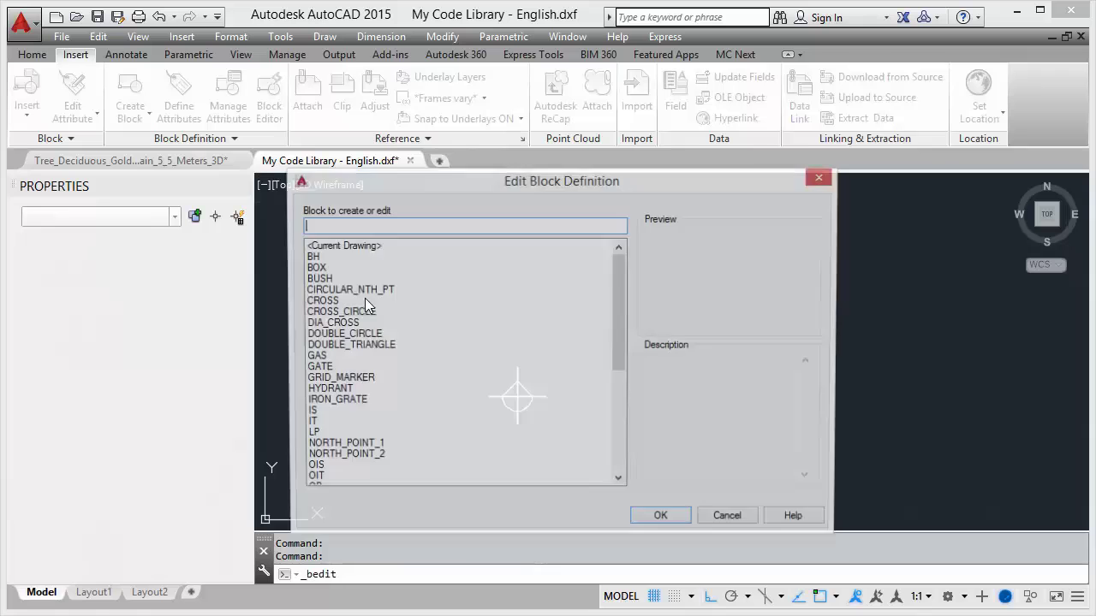
left_click_drag(621, 295, 623, 411)
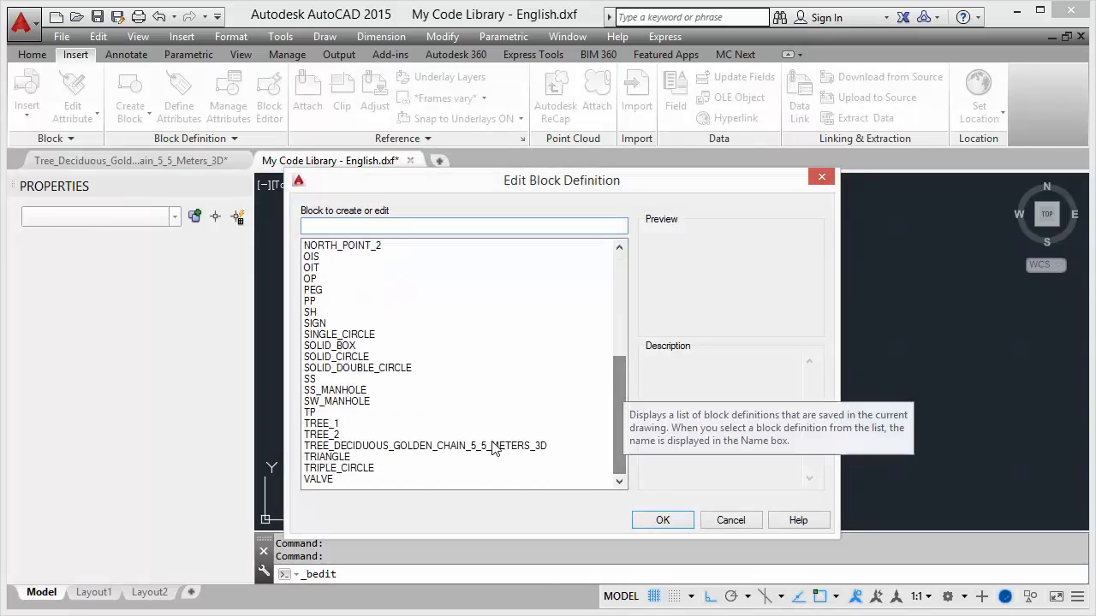
left_click(536, 445)
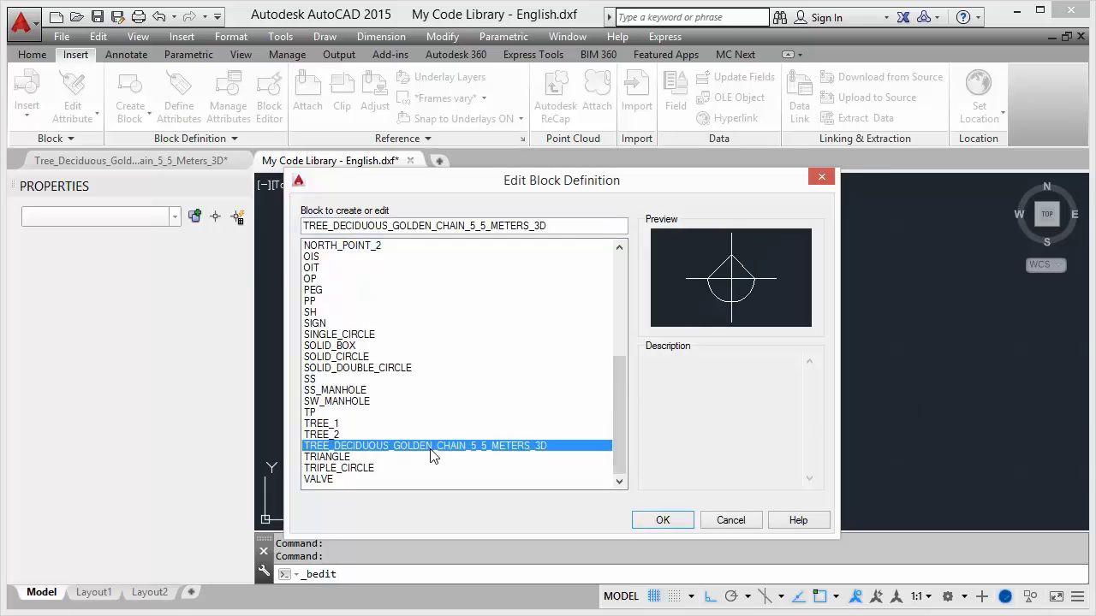
left_click(717, 529)
Erase the pasted tree from model space, keeping its block definition in the drawing.
type("E")
key("Return")
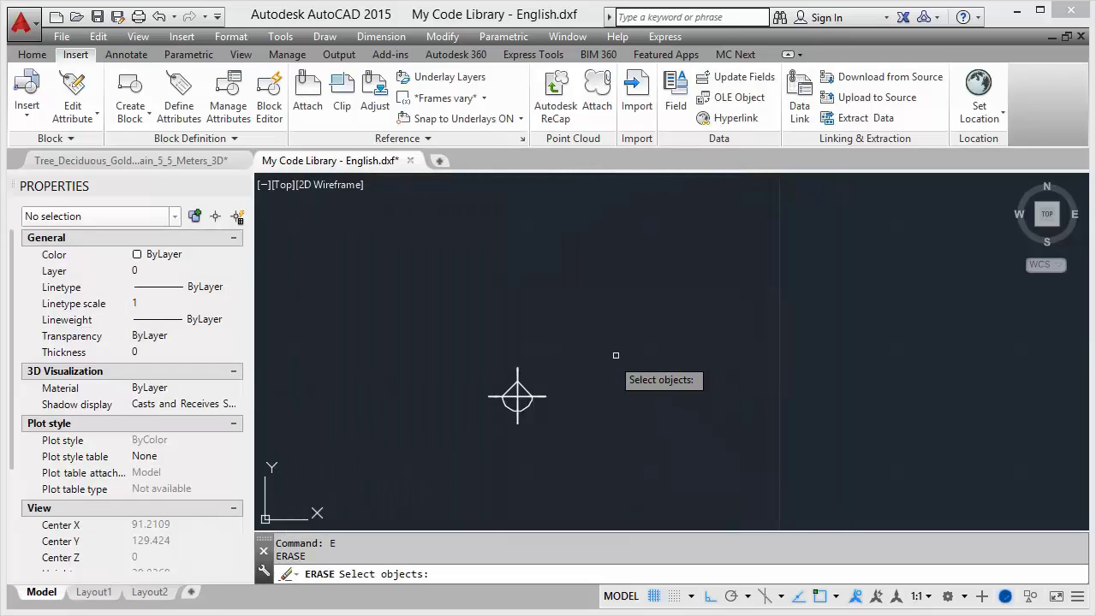
left_click(583, 366)
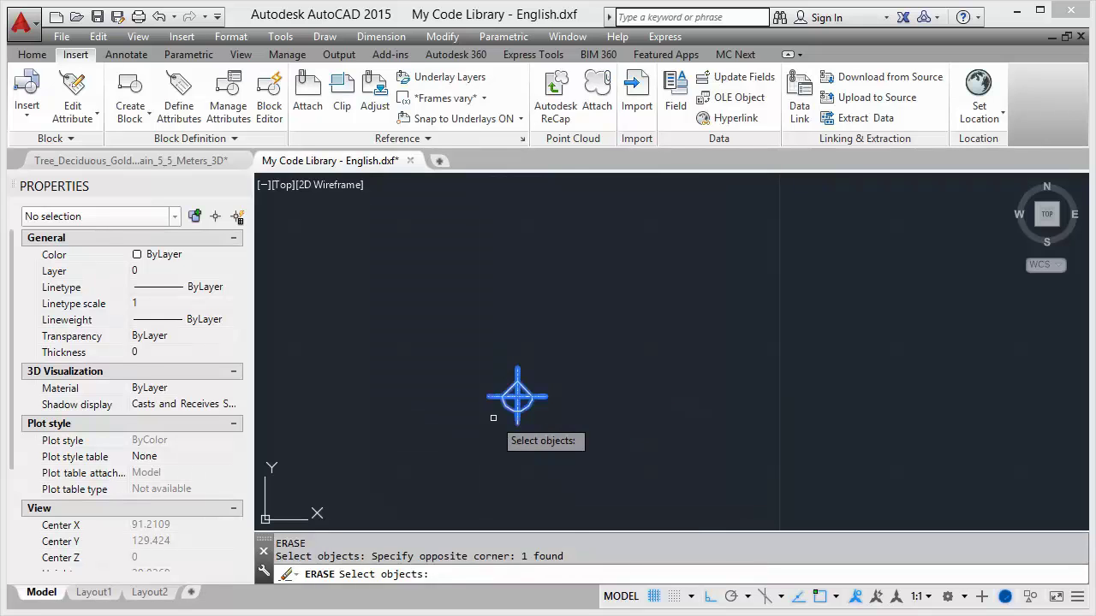
key("Return")
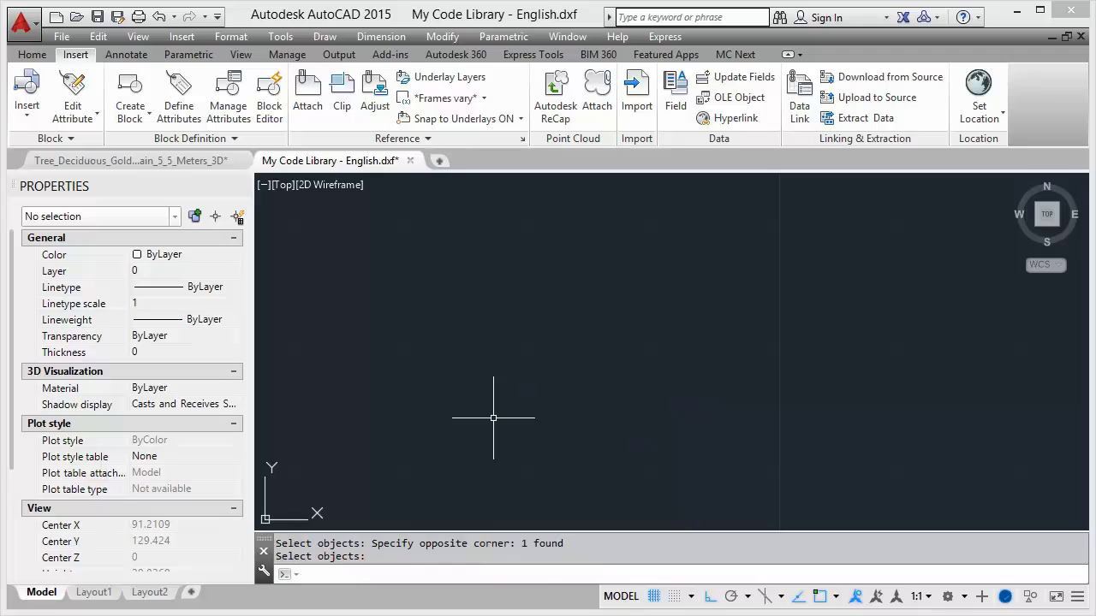
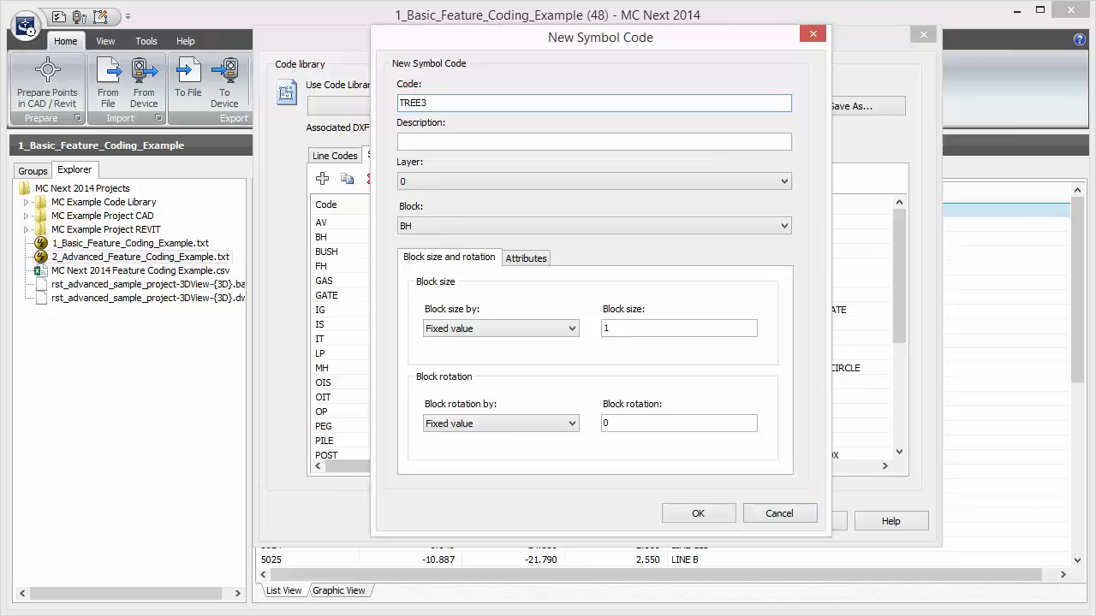
In MC Next, describe the new TREE3 symbol code as "Tree (Type 3)" and assign it to the TREE layer.
left_click(412, 140)
type("Tree (Type 3)")
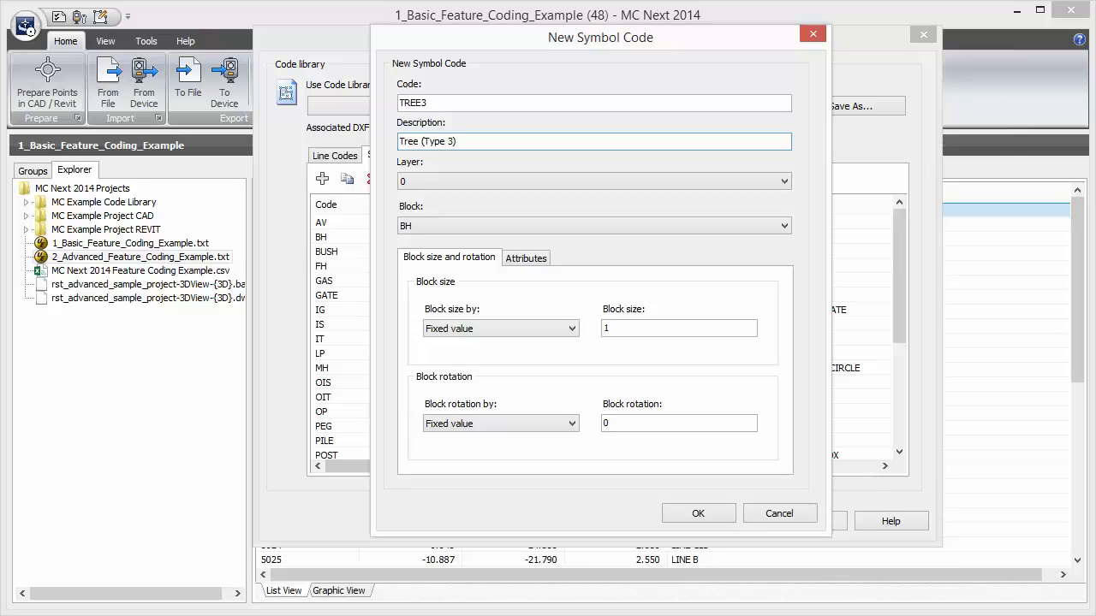
left_click(490, 182)
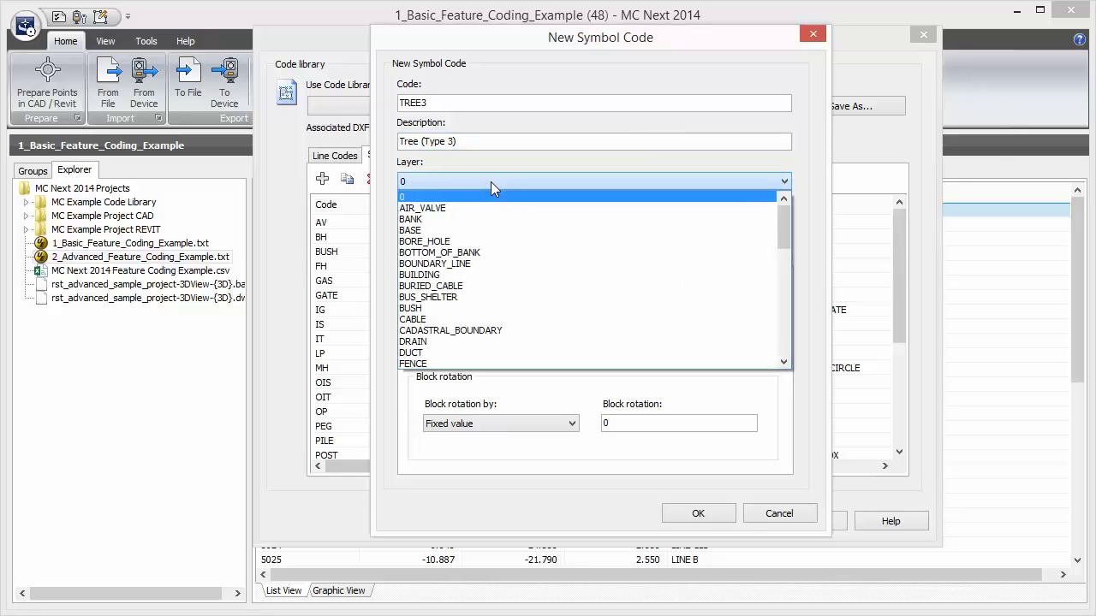
key("r")
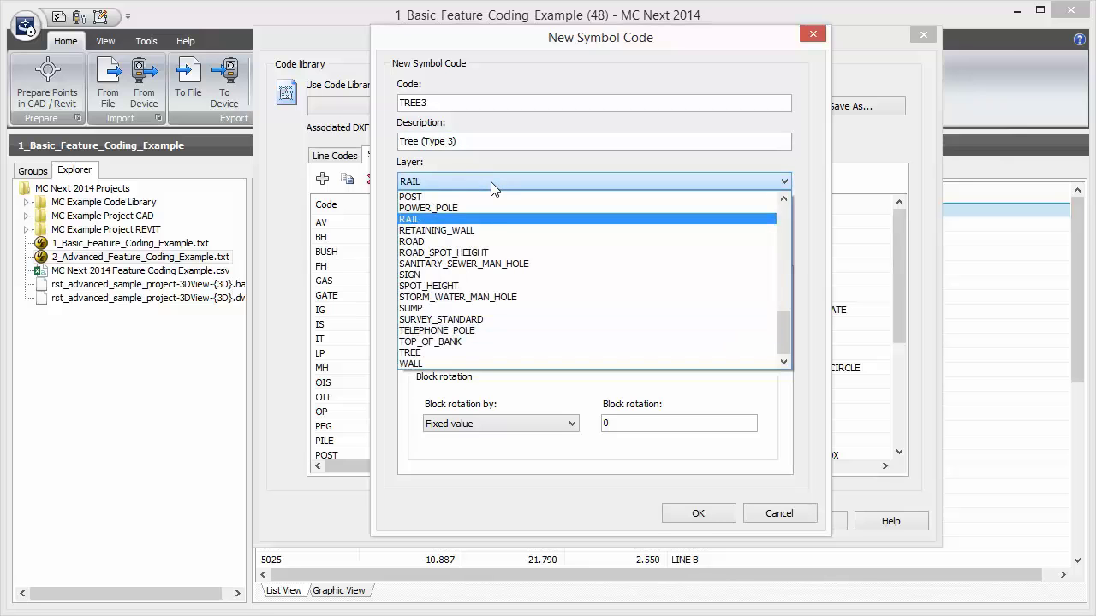
left_click(478, 353)
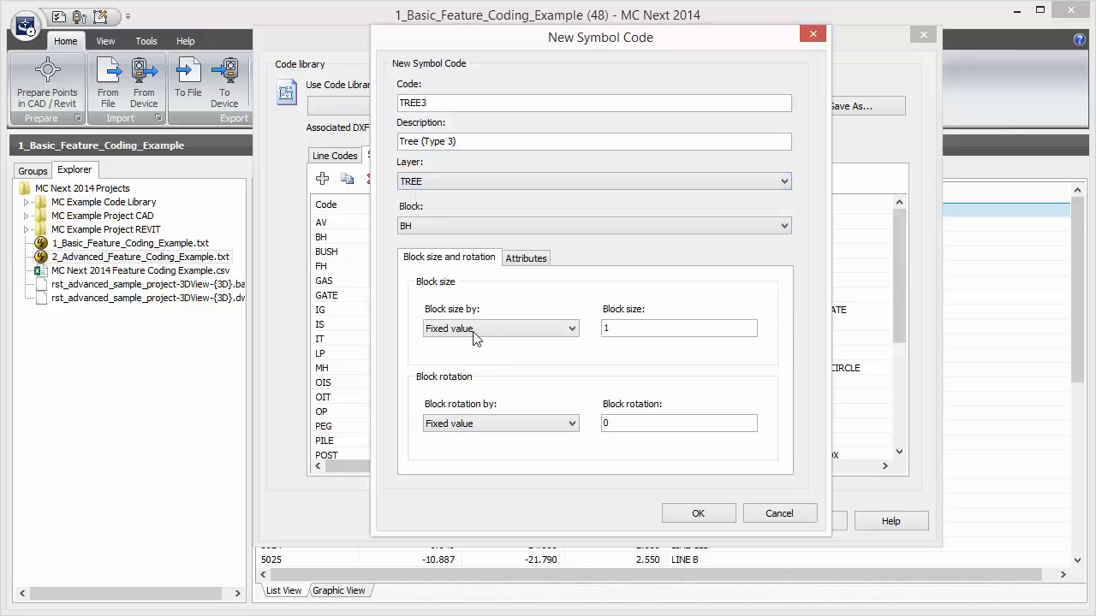
Assign the TREE_DECIDUOUS_GOLDEN_CHAIN_5_5_METERS_3D block to the TREE3 symbol code.
left_click(453, 229)
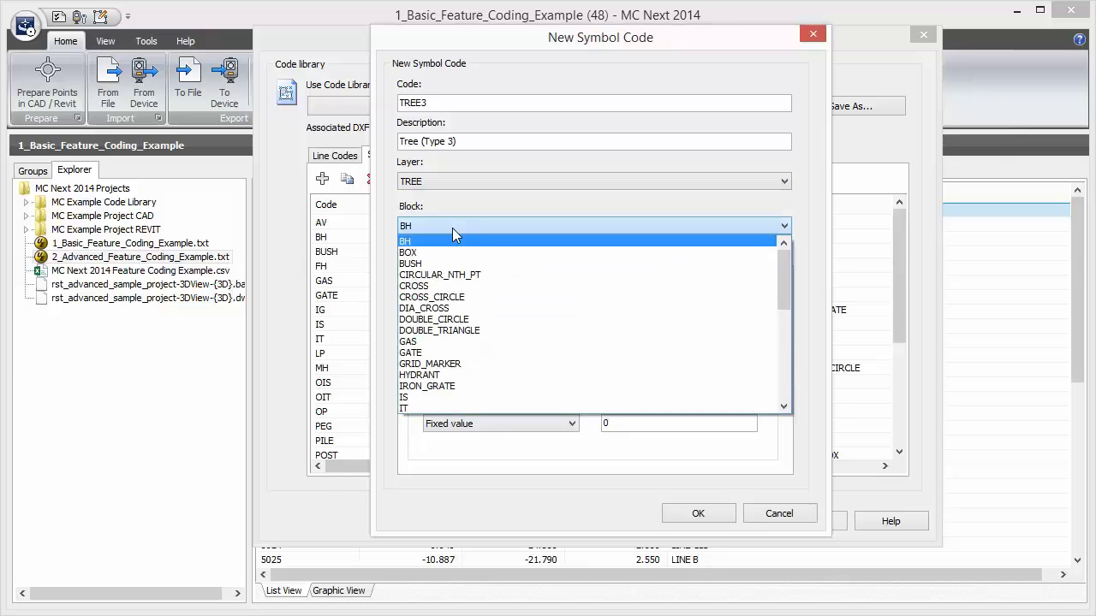
left_click_drag(781, 289, 786, 390)
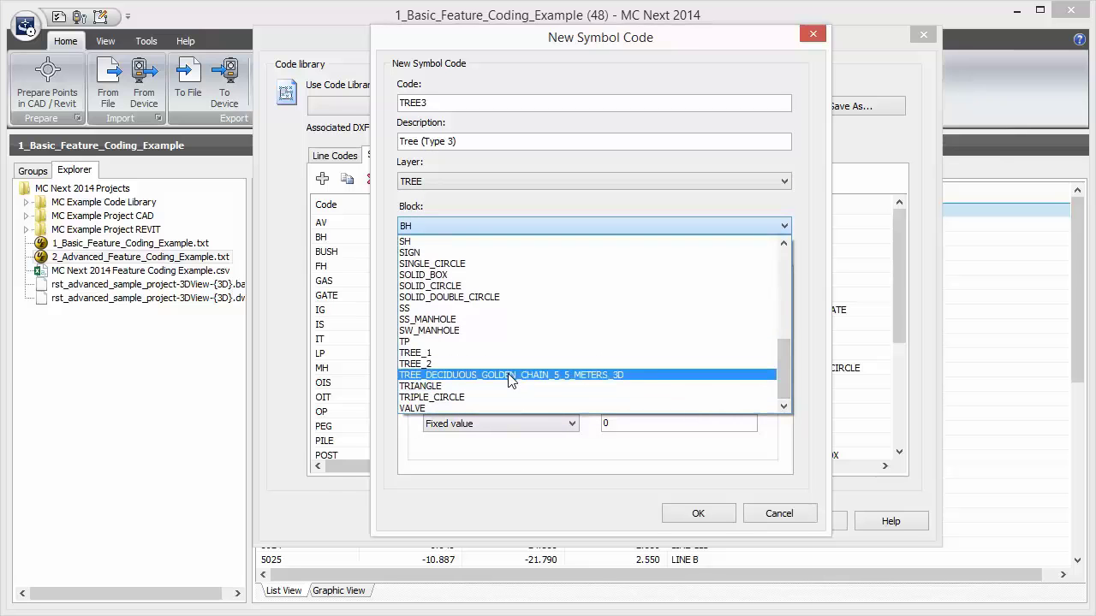
left_click(431, 376)
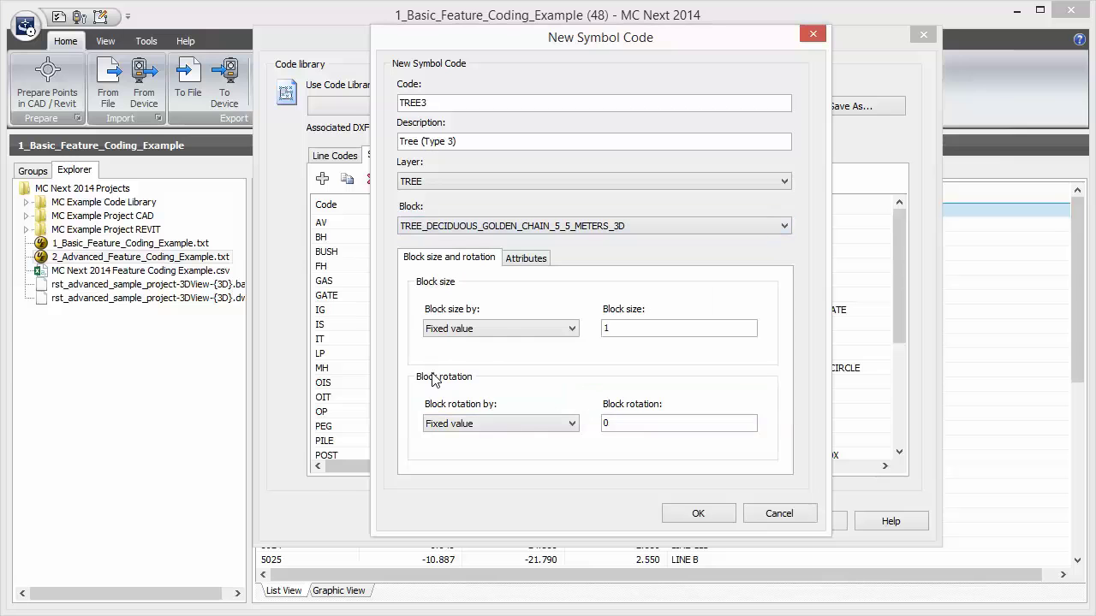
Review the block size, rotation and attribute settings of the TREE3 symbol code without changing them.
left_click(642, 324)
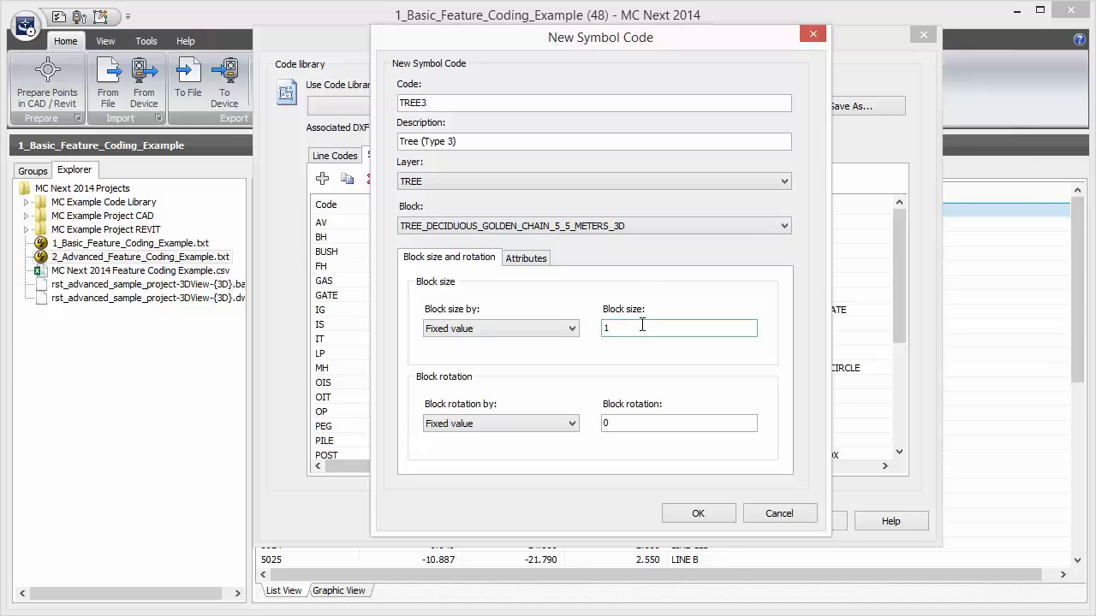
left_click(516, 260)
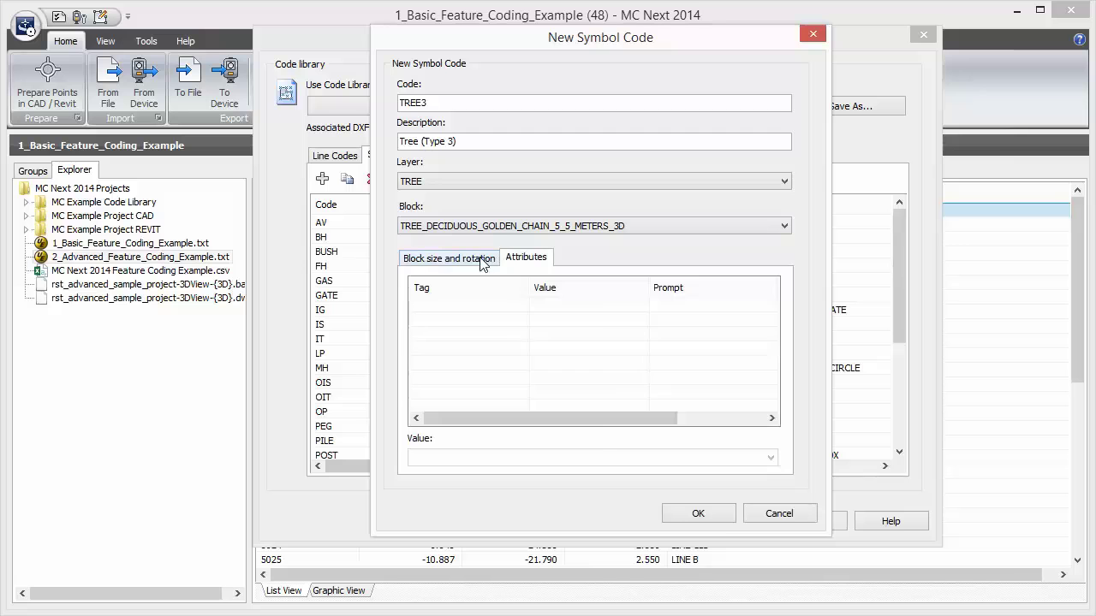
left_click(481, 259)
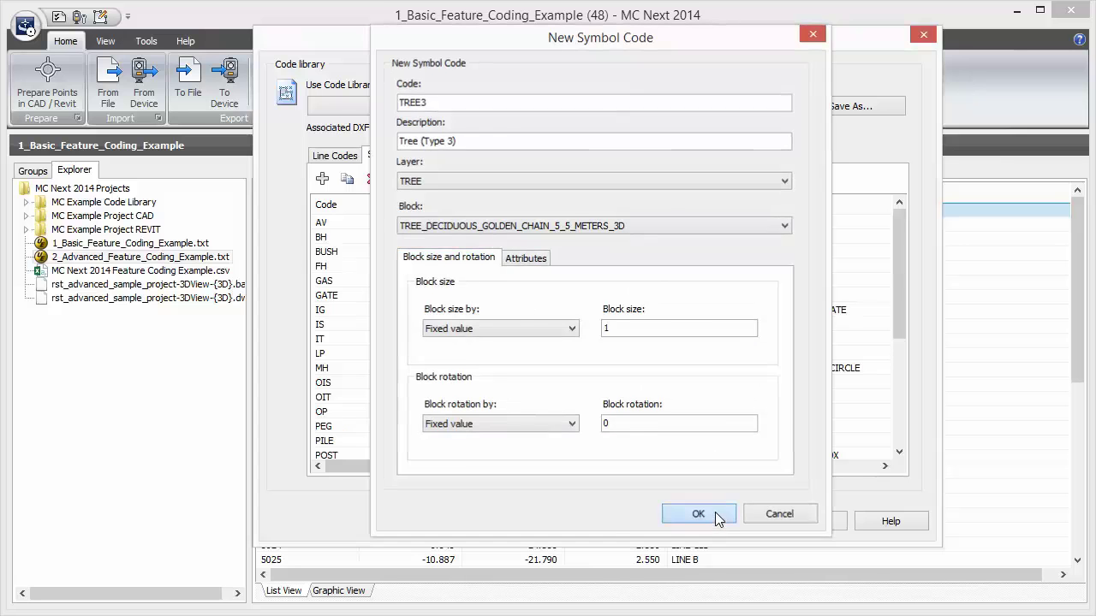
Save the TREE3 symbol code, check its entry in the symbol code list and accept the code library changes.
left_click(715, 512)
left_click_drag(899, 303, 892, 436)
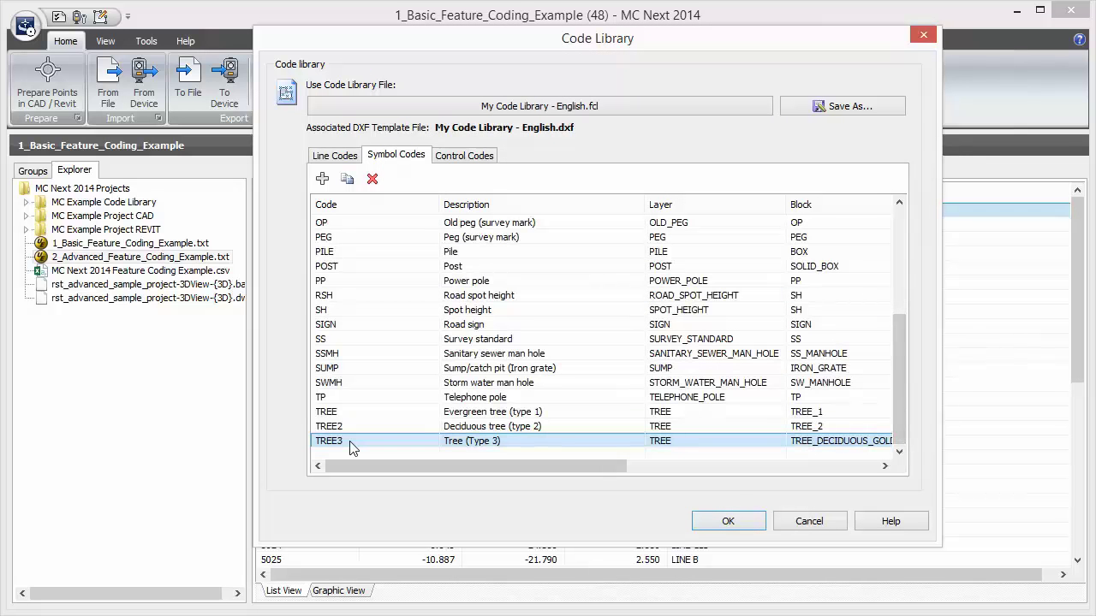
left_click(724, 521)
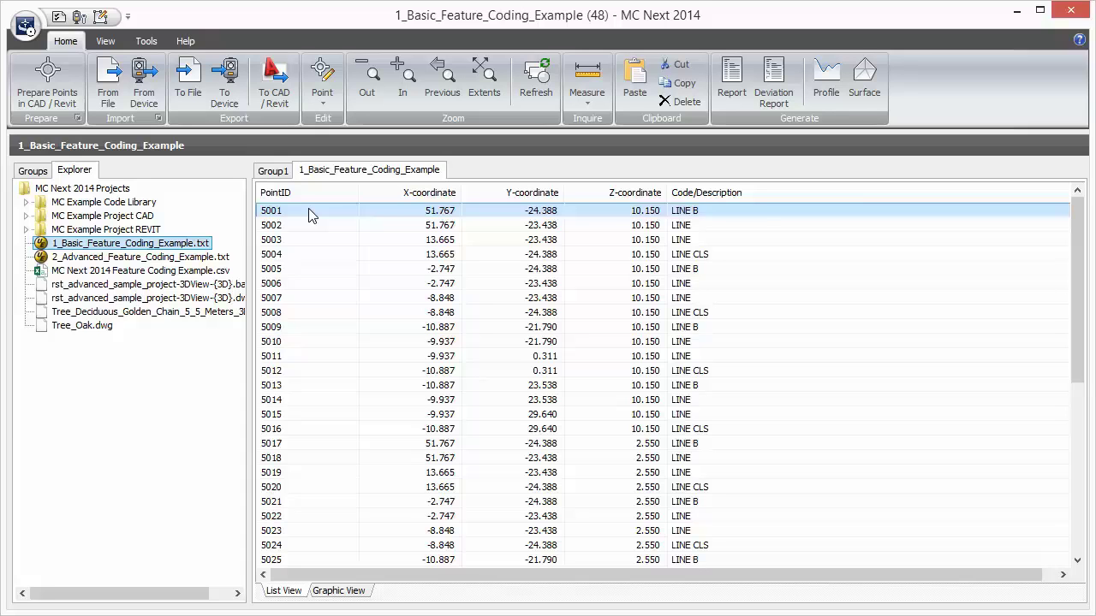
Open the 2_Advanced_Feature_Coding_Example.txt point file from the MC Next 2014 Projects folder.
left_click(137, 260)
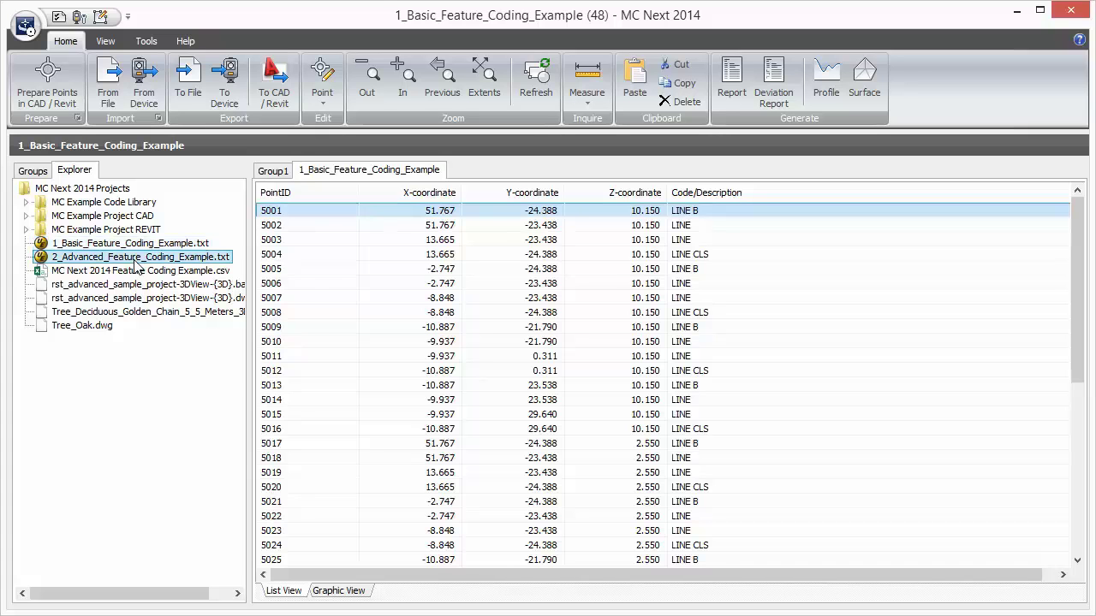
right_click(135, 265)
left_click(153, 272)
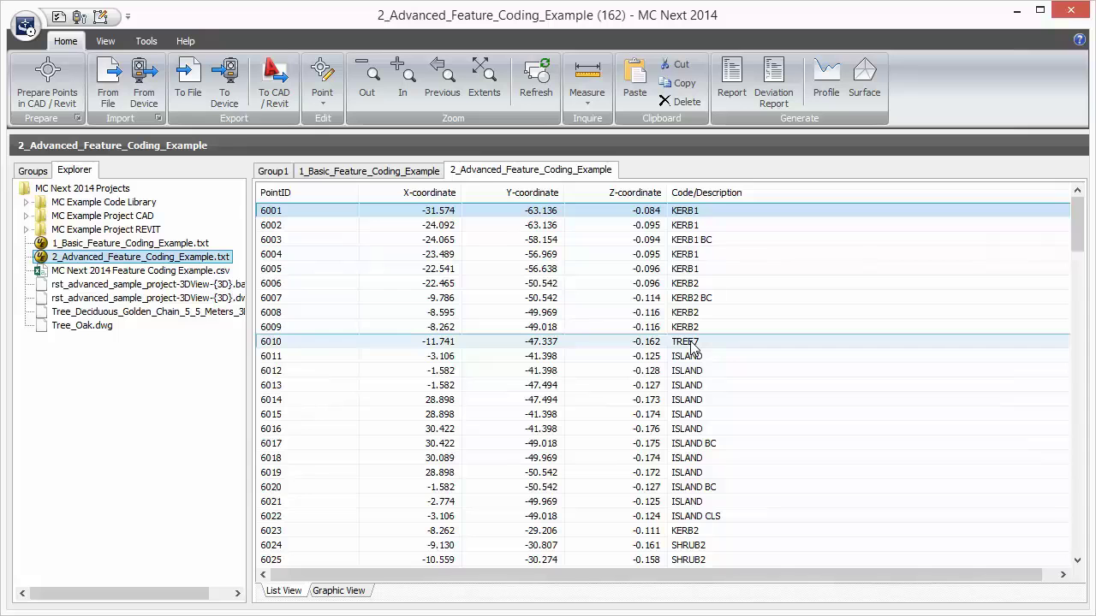
Select all points of the 2_Advanced_Feature_Coding_Example list and copy them to the clipboard.
left_click(349, 299)
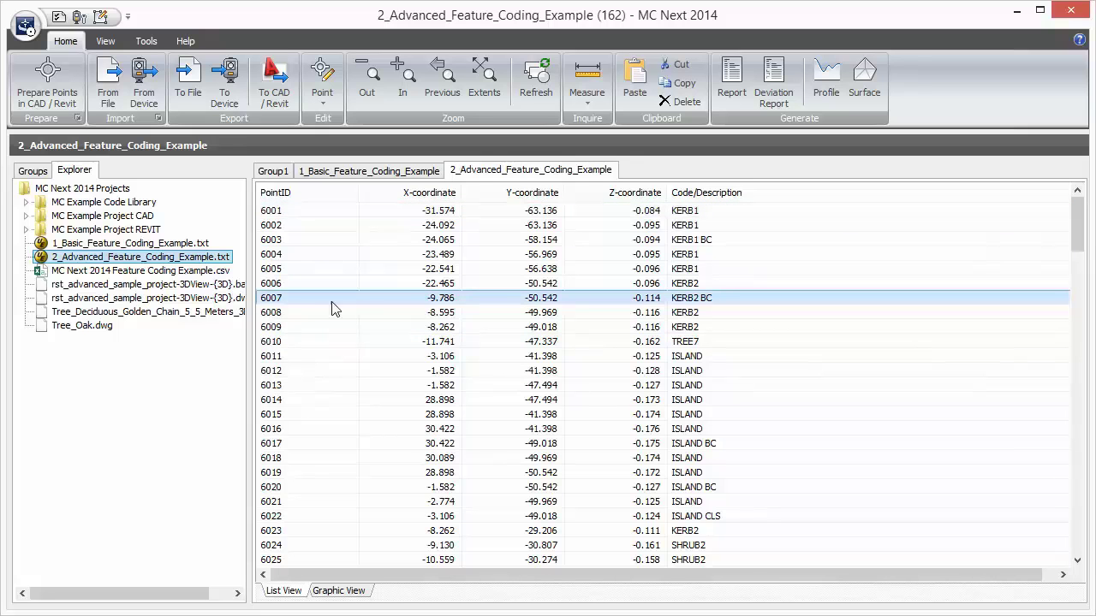
right_click(332, 302)
left_click(405, 462)
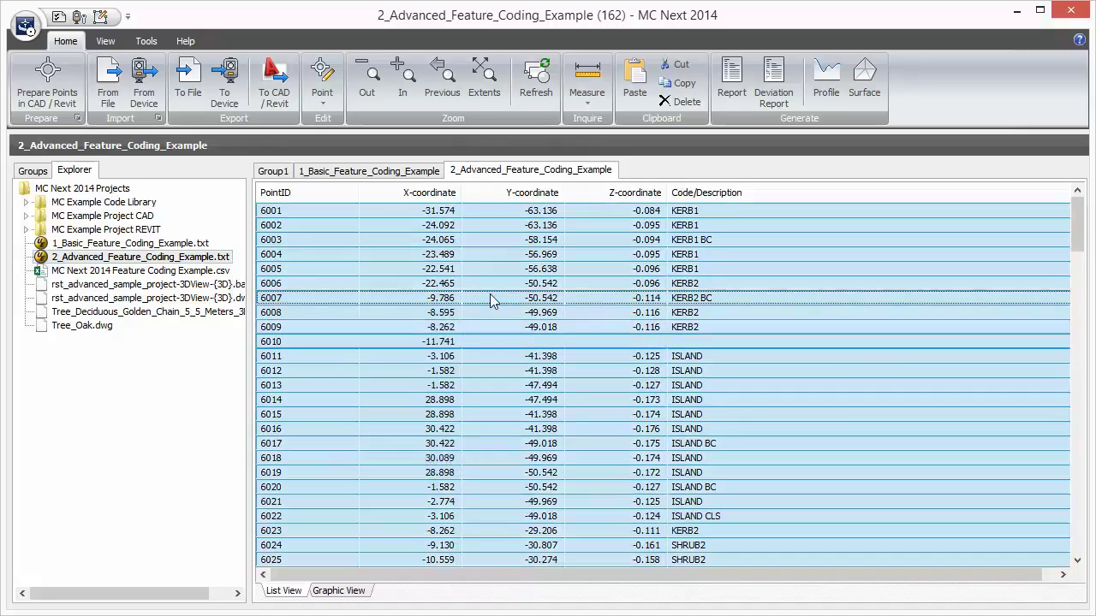
left_click(689, 88)
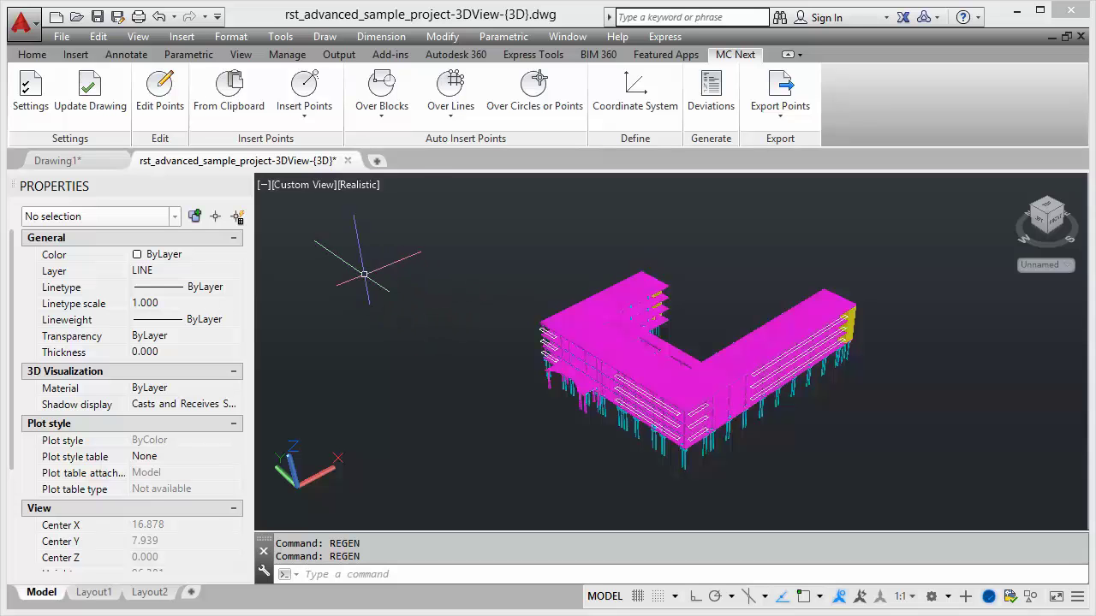
In AutoCAD, start inserting the points from the clipboard and store them in the 2_Advanced_Feature_Coding_Example group.
left_click(221, 116)
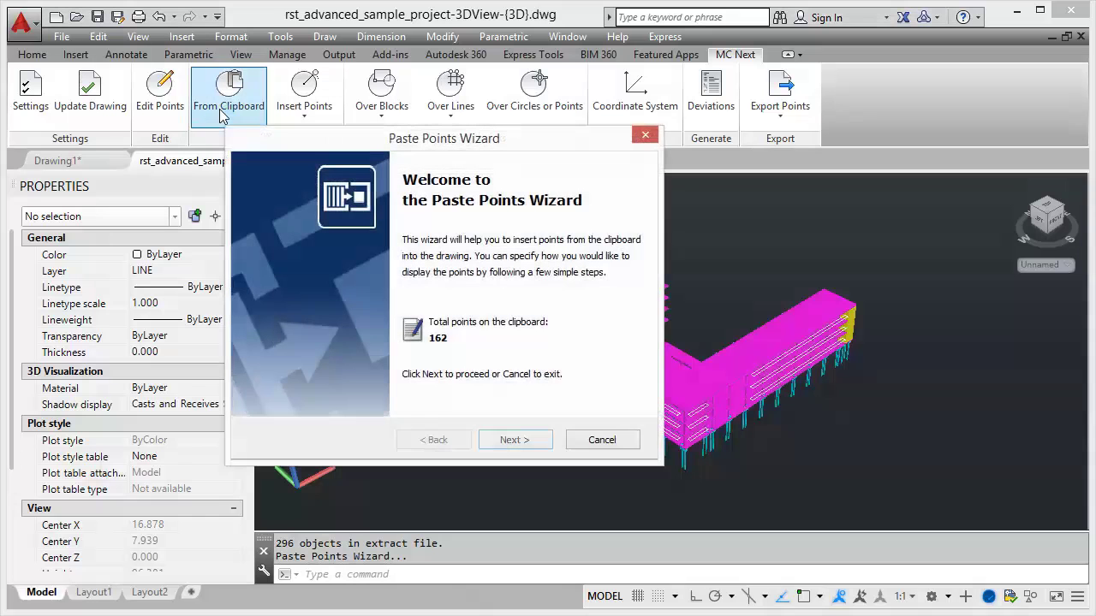
left_click_drag(311, 171, 350, 202)
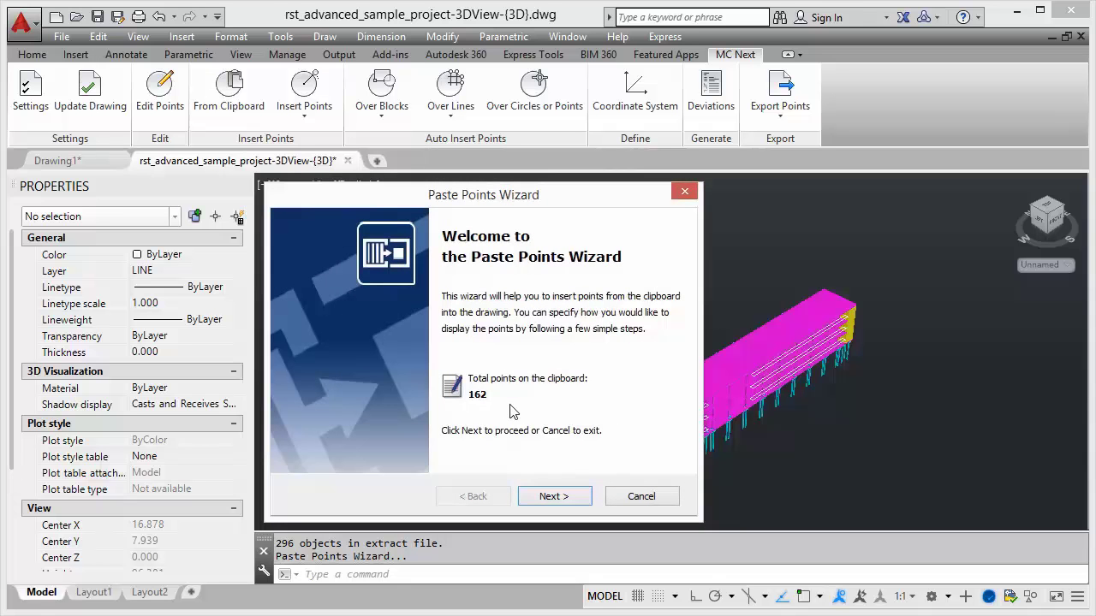
left_click(582, 505)
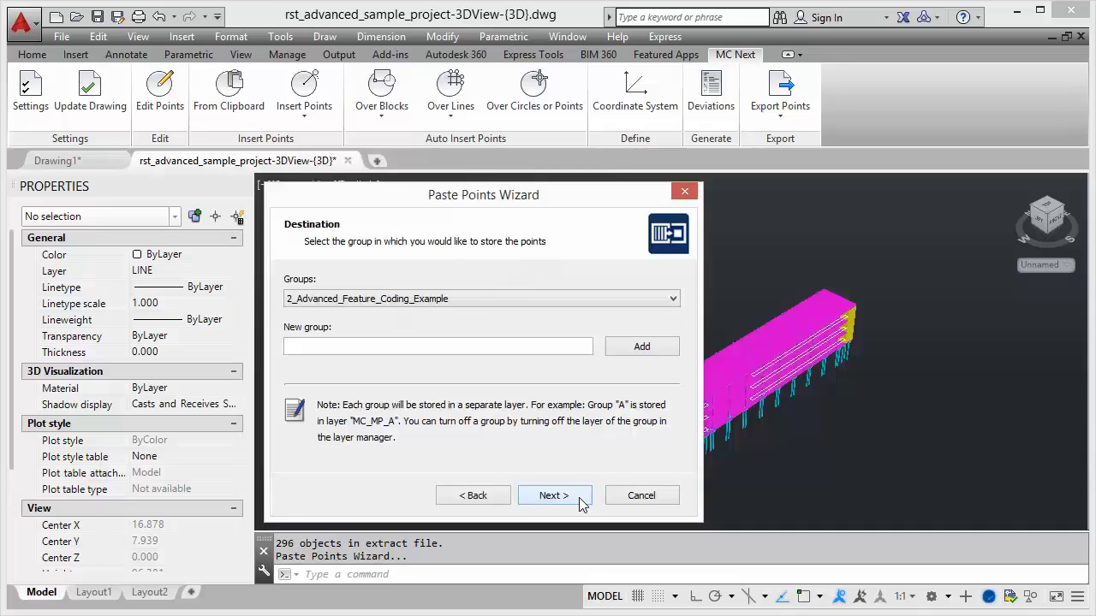
left_click(582, 504)
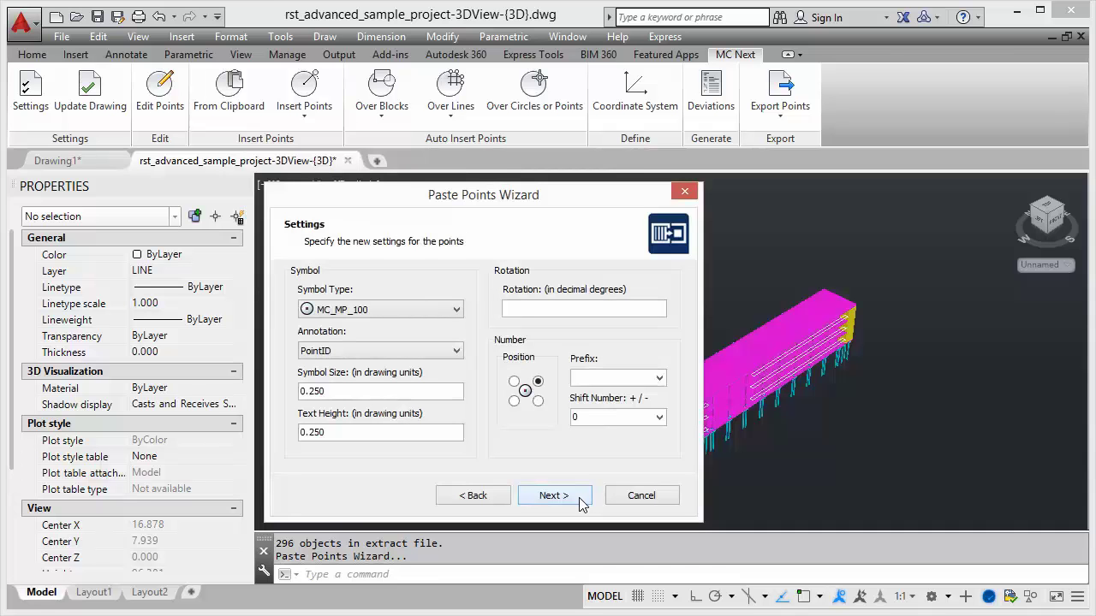
Annotate the pasted points with PointID + Code and set both symbol size and text height to 0.150.
left_click(352, 351)
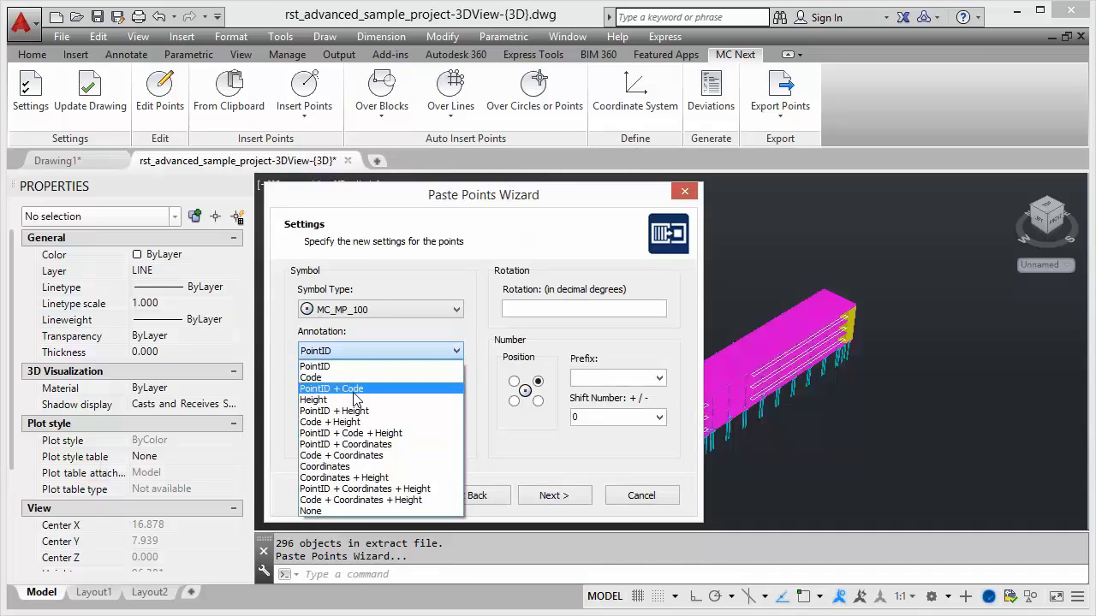
left_click(342, 389)
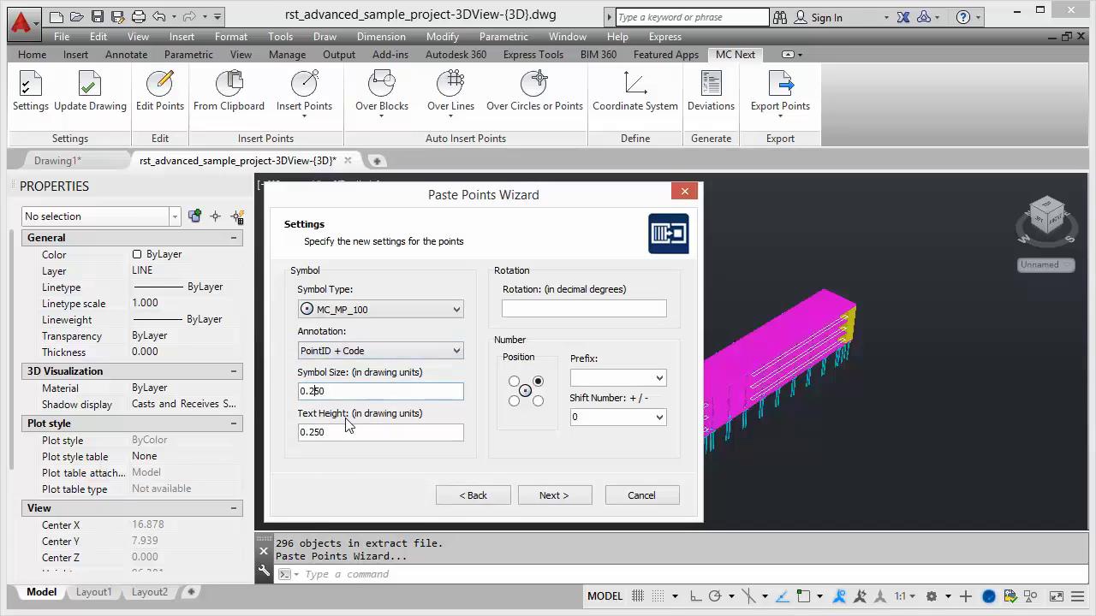
key("BackSpace")
type("1")
left_click(315, 432)
key("BackSpace")
type("1")
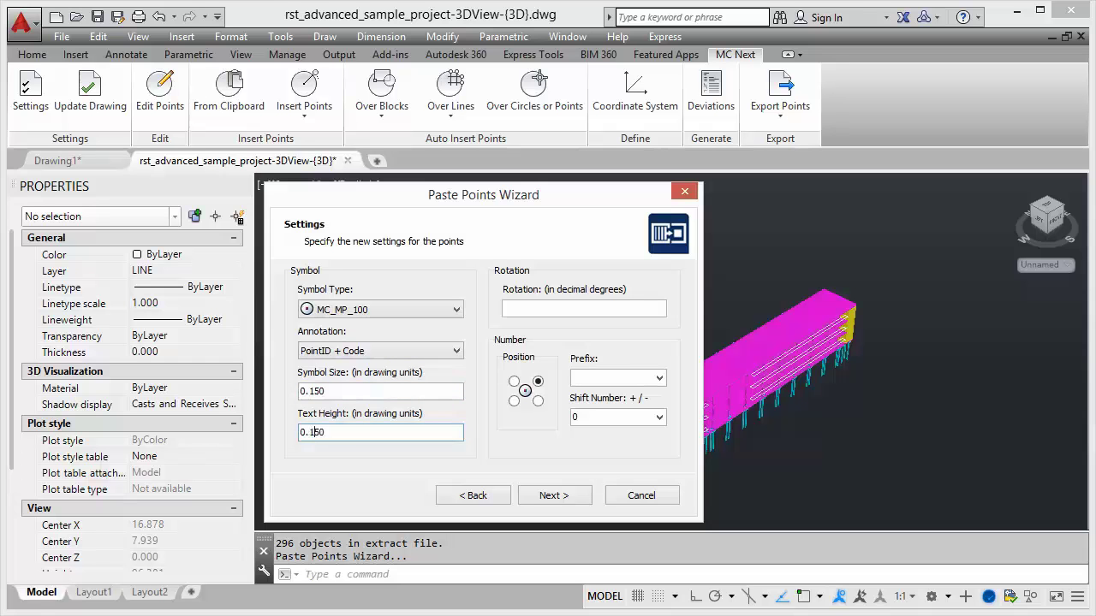
left_click(558, 497)
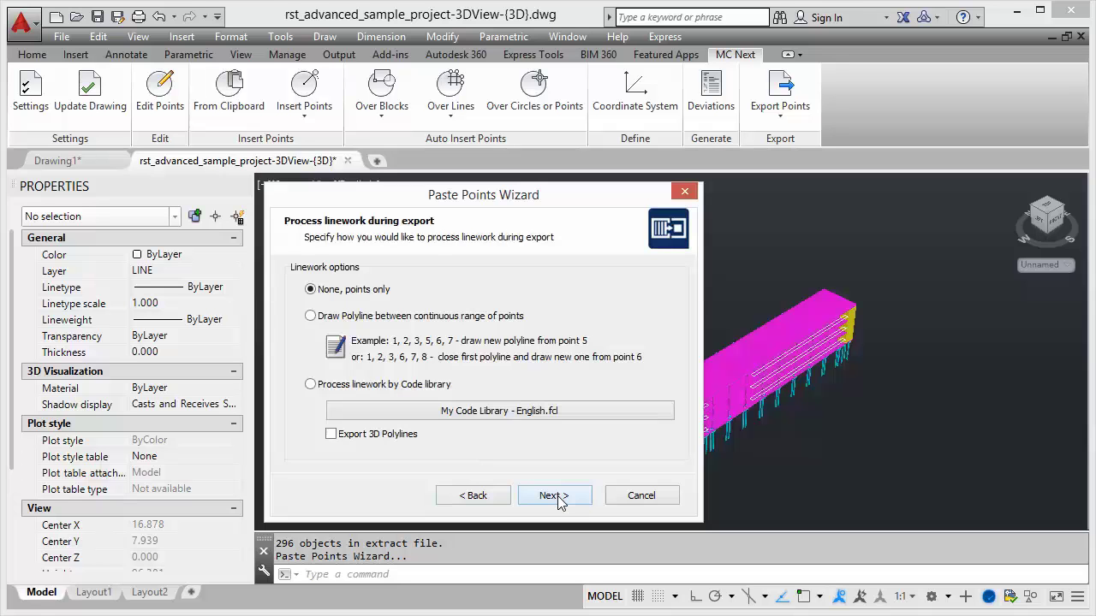
Process the linework by the code library My Code Library - English.fcl and enable exporting 3D polylines.
left_click(346, 387)
left_click(354, 438)
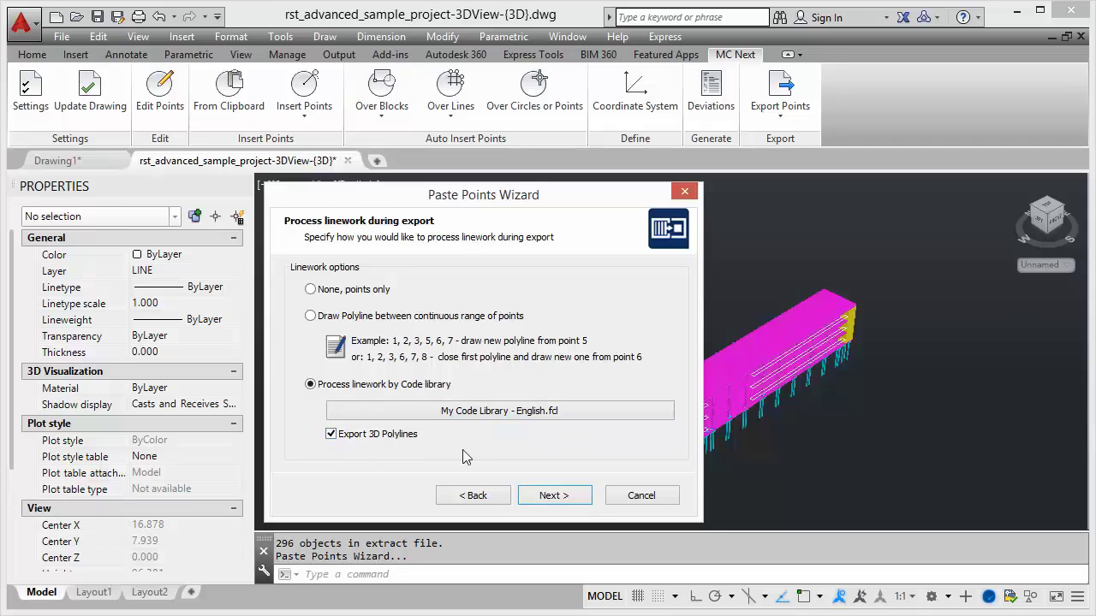
left_click(545, 500)
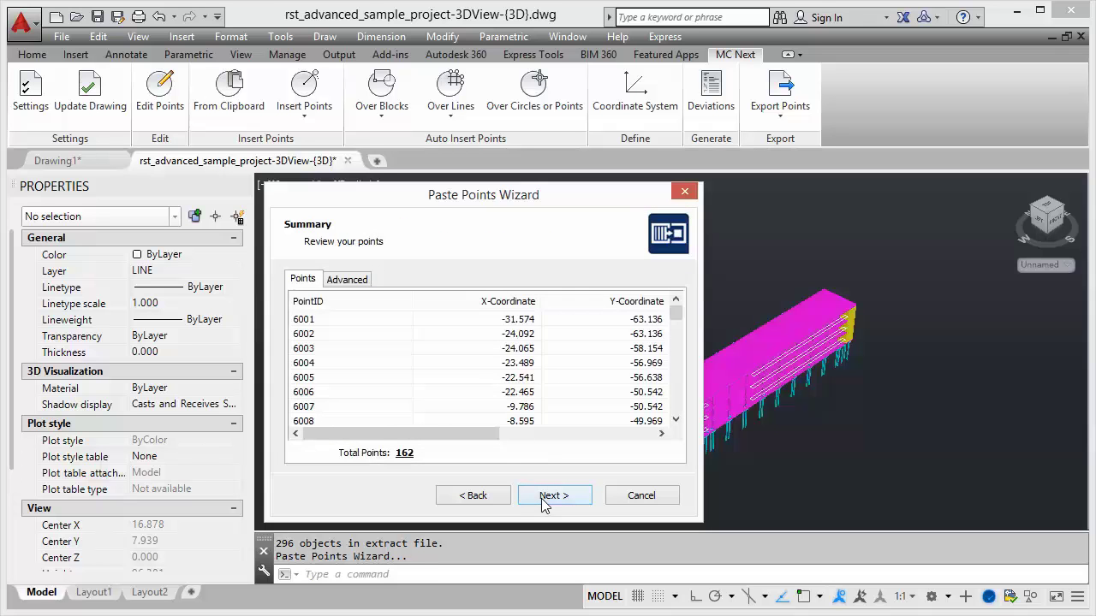
Complete the Paste Points Wizard and update the drawing with the pasted points and linework.
left_click(545, 503)
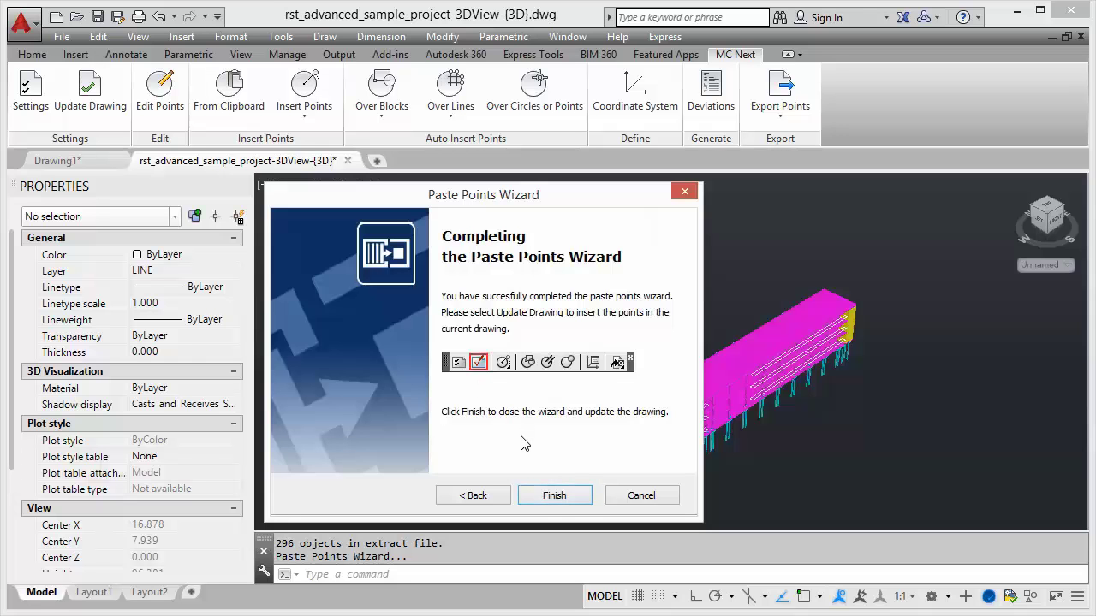
left_click(535, 496)
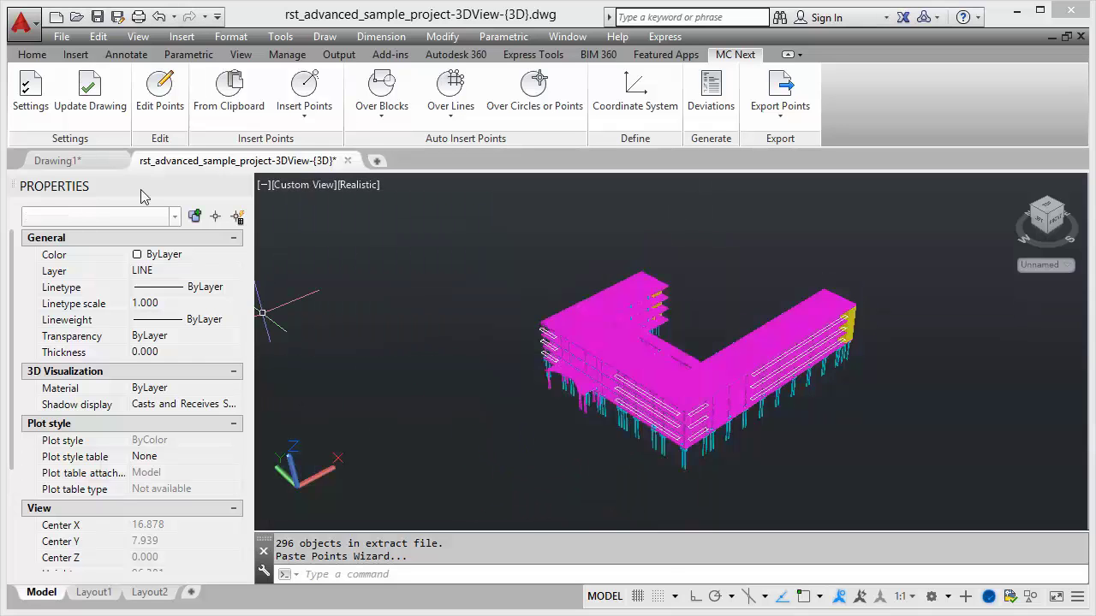
left_click(78, 91)
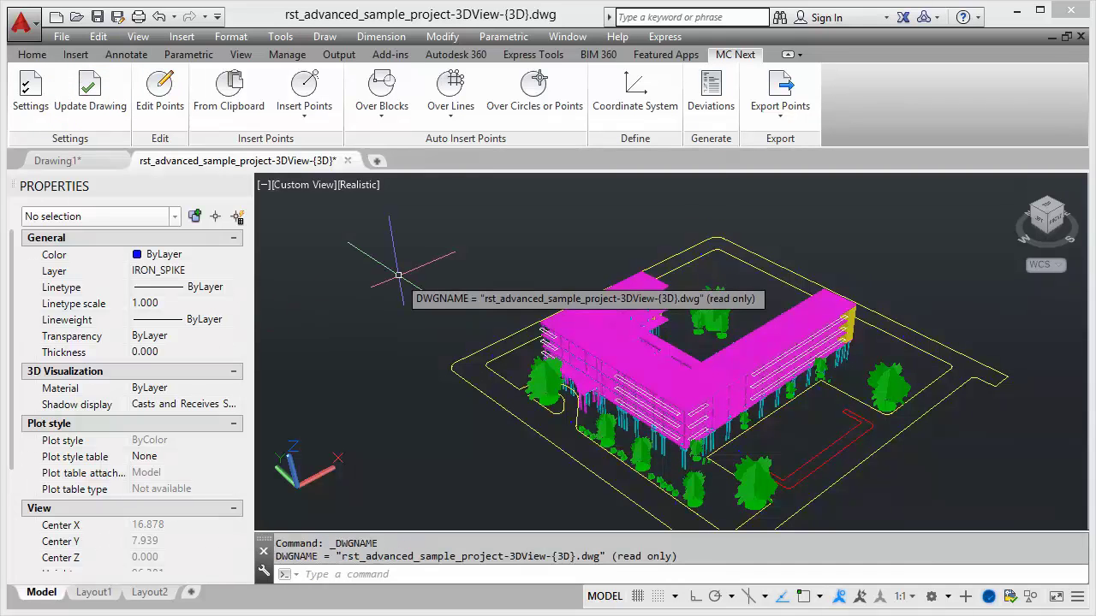
View the building and its surroundings from another angle and set the visual style to 2D Wireframe.
middle_click_drag(466, 362, 352, 346, "shift")
mouse_move(455, 391)
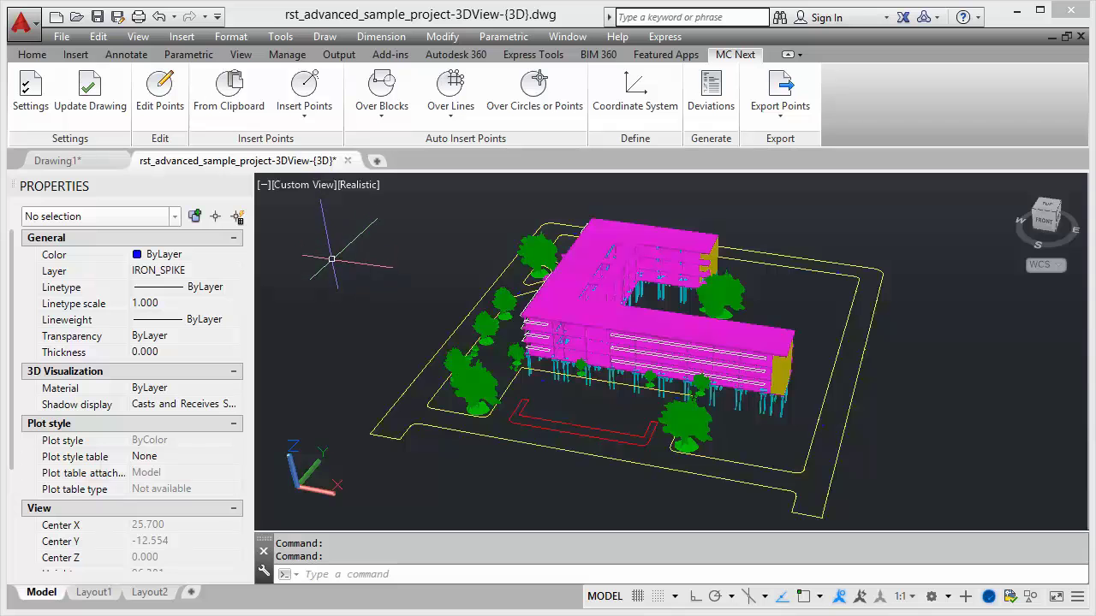
left_click(355, 185)
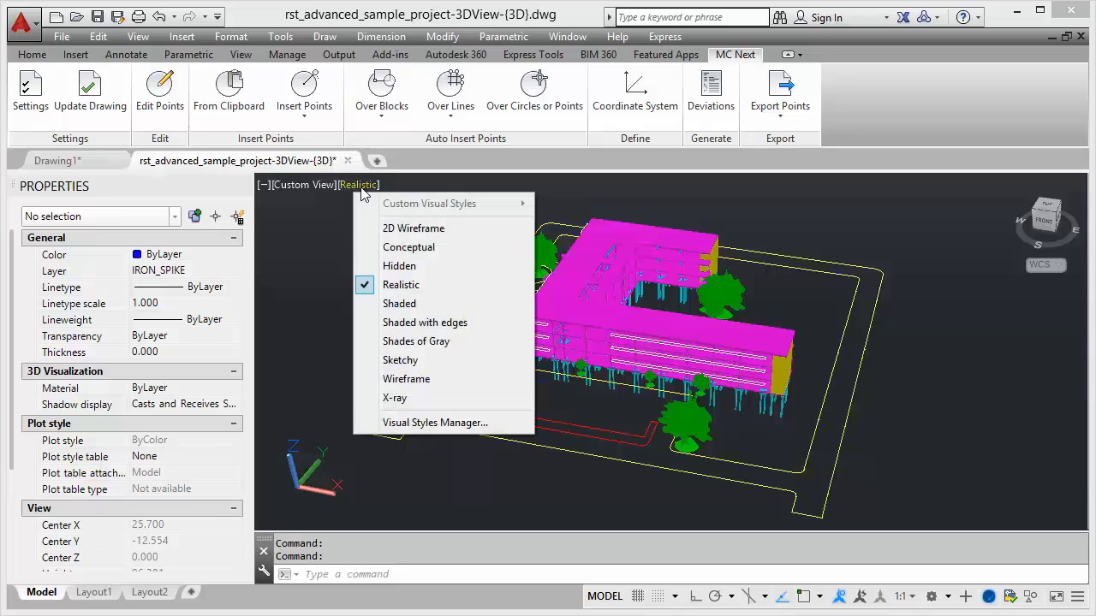
left_click(414, 228)
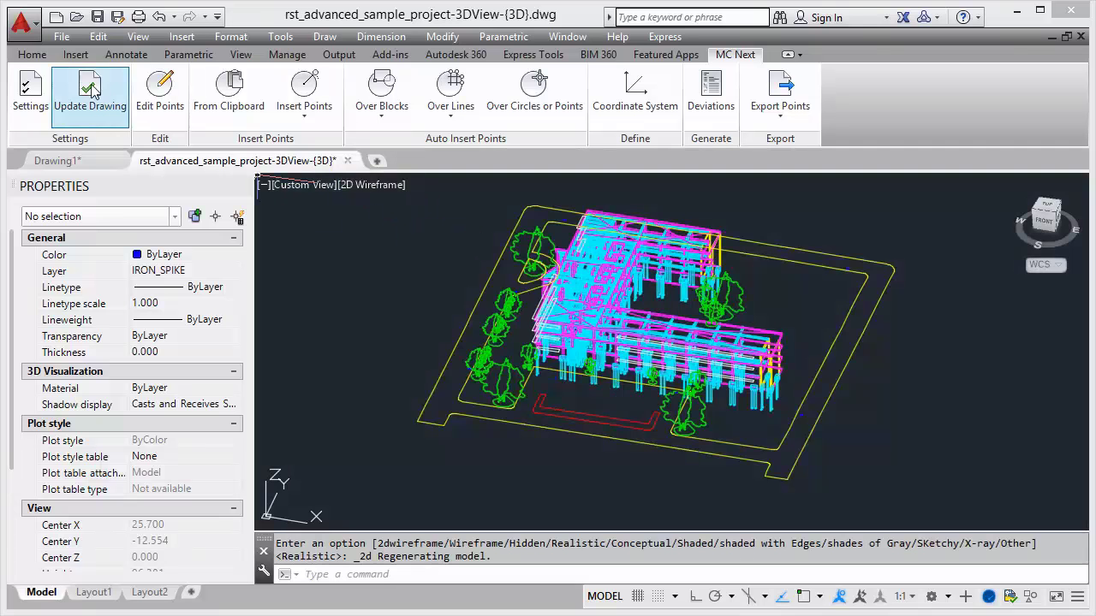
Turn on the MC_MP_2_Advanced_Feature_Coding_Example layer.
left_click(34, 55)
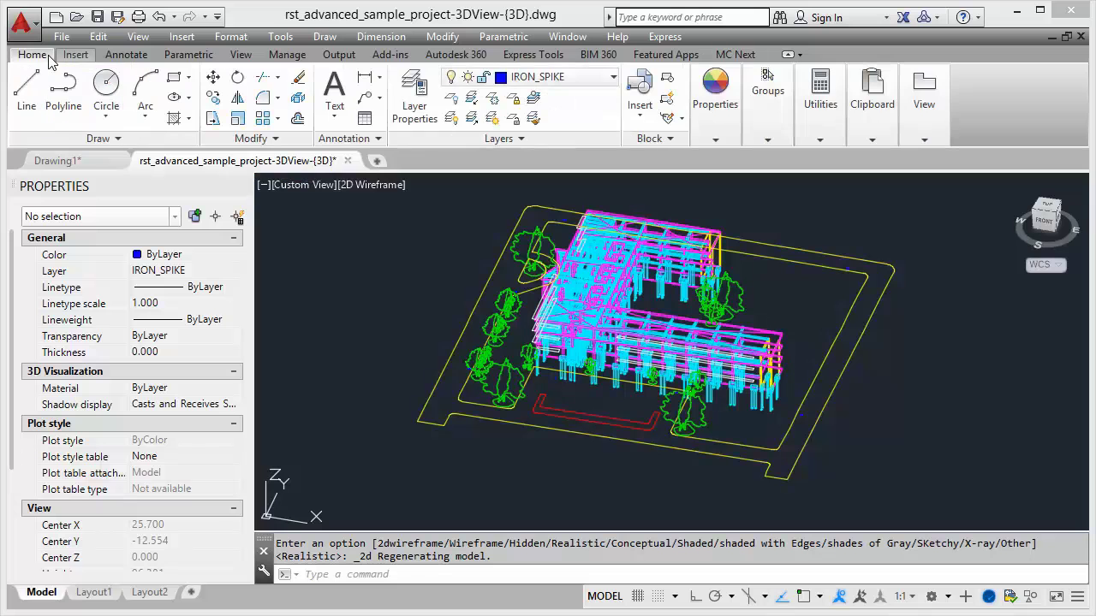
left_click(548, 77)
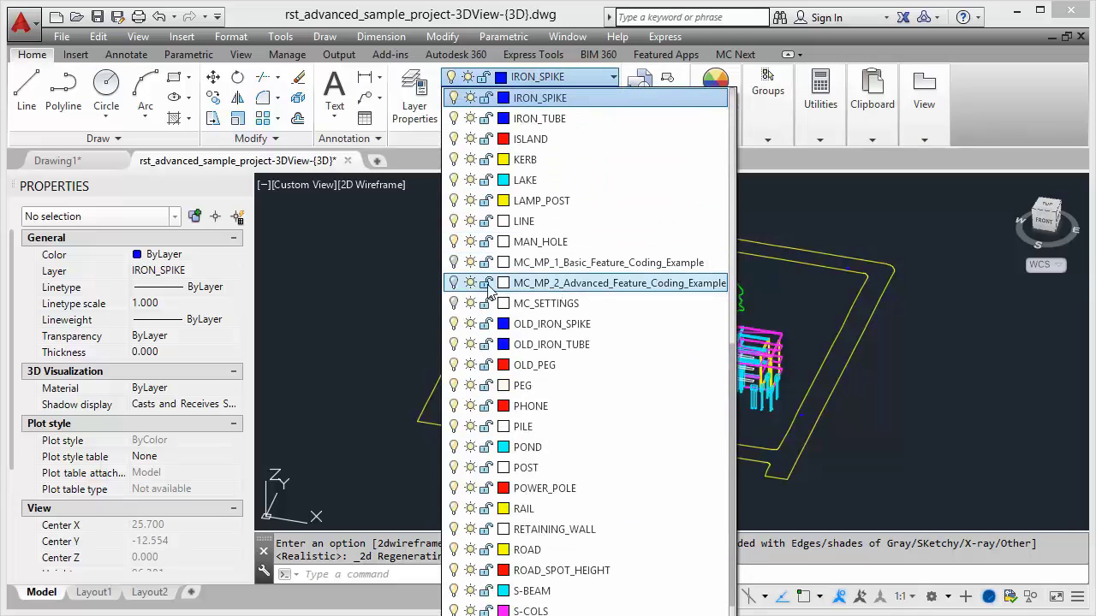
left_click(453, 284)
left_click(420, 310)
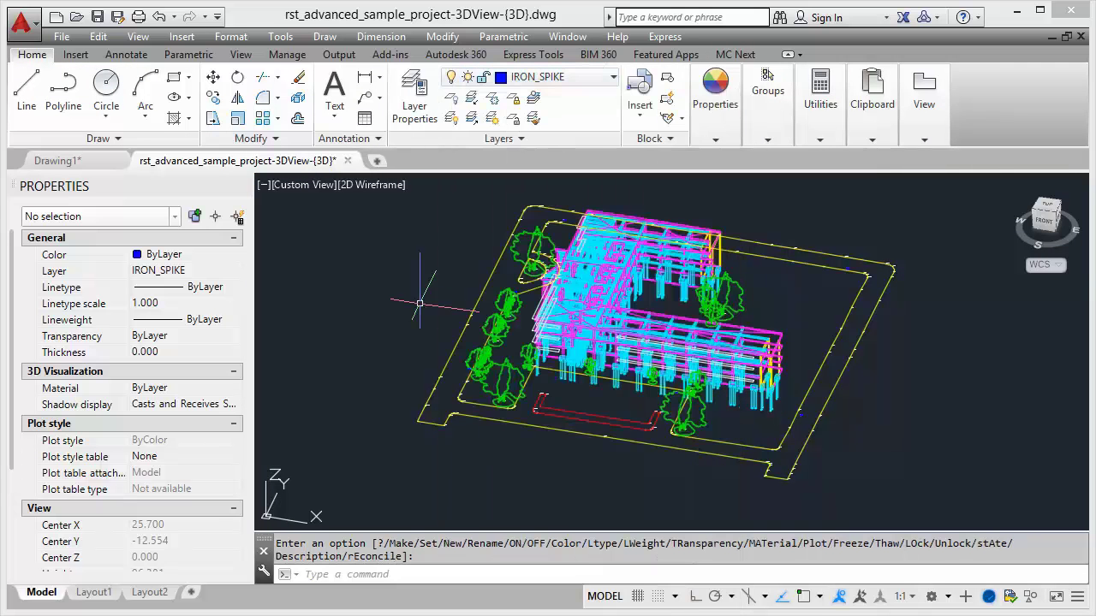
Switch to the top view and examine the TREE7 symbol and the kerb point labels beside it.
left_click(1045, 206)
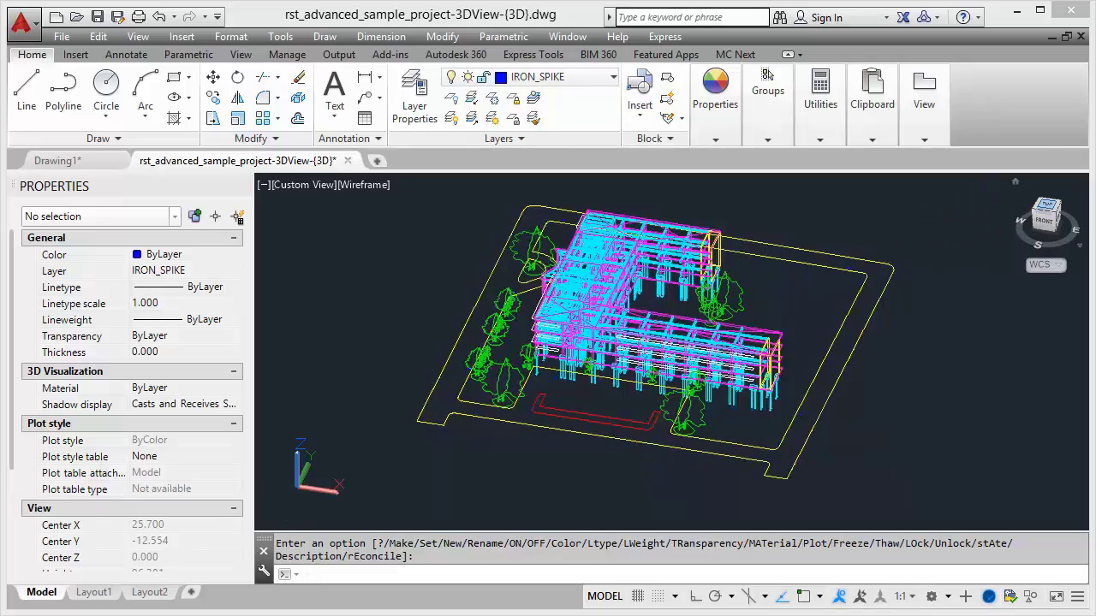
scroll(627, 459, "up", 4)
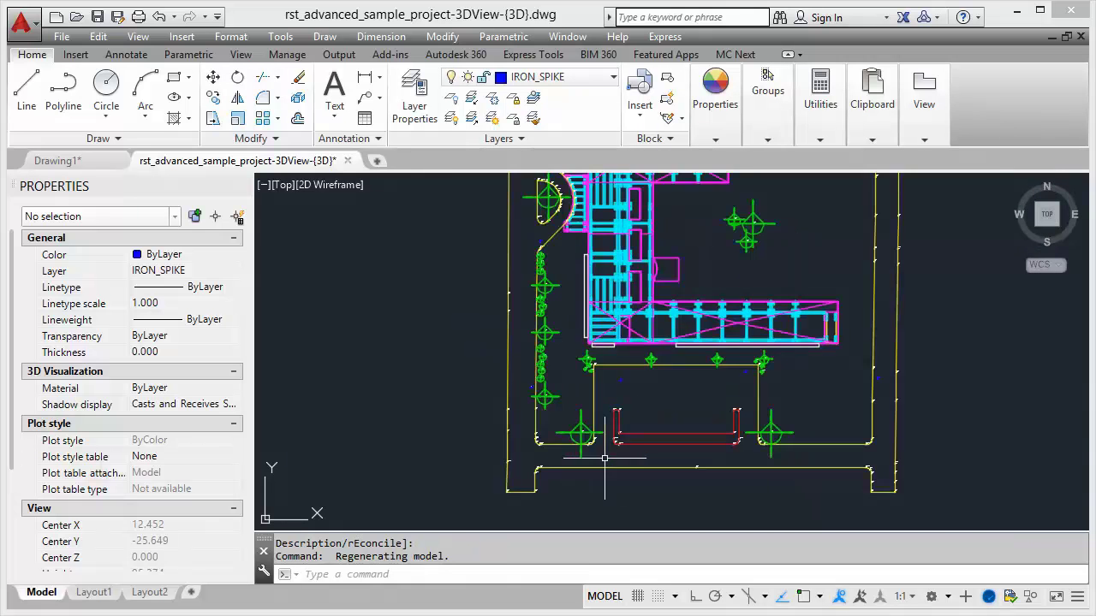
scroll(596, 458, "up", 5)
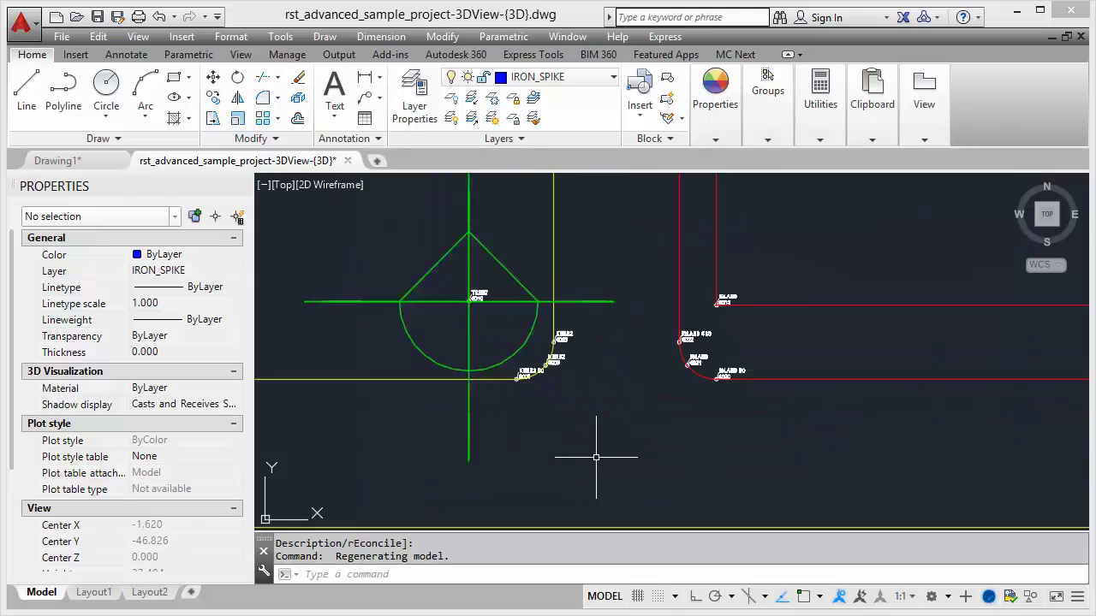
mouse_move(454, 288)
middle_mouse_down()
mouse_move(517, 373)
mouse_move(511, 455)
middle_mouse_up()
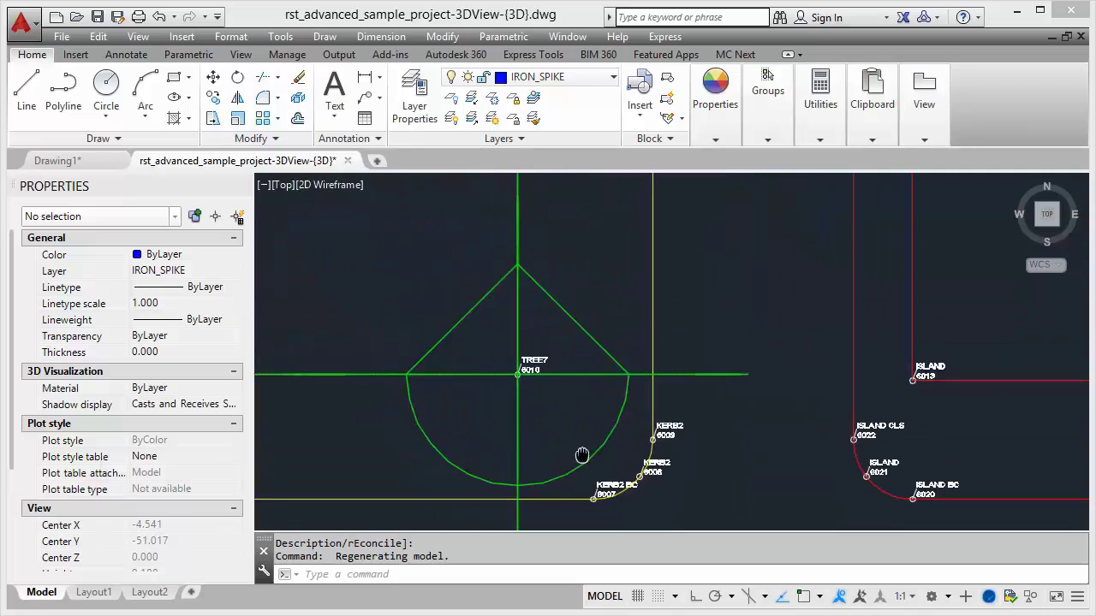
scroll(531, 411, "down", 5)
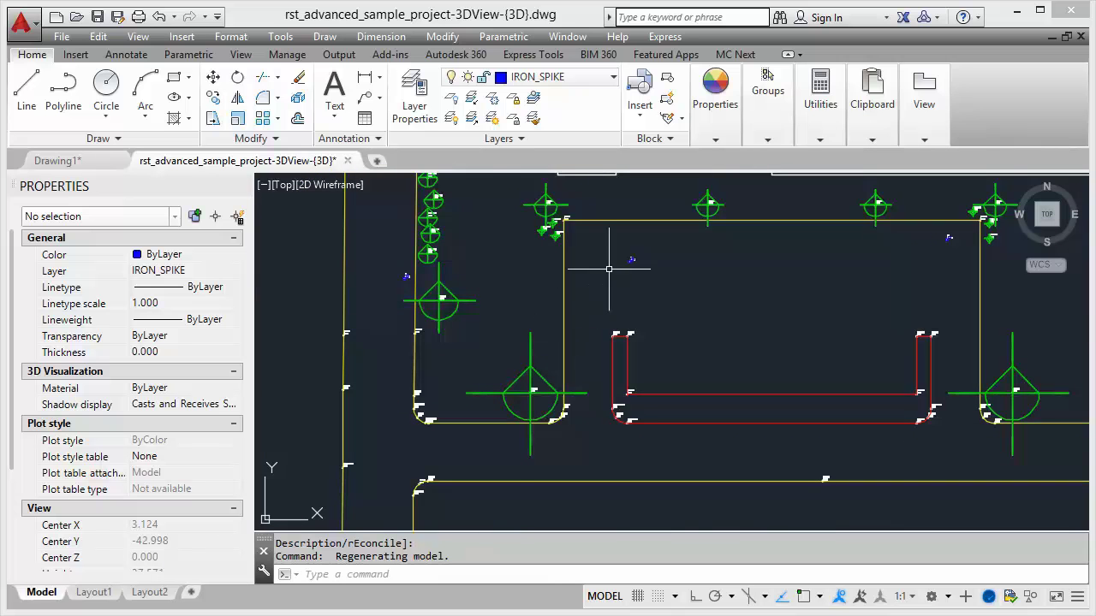
Examine the iron spike symbol above the red island outline and the point labels along that outline.
scroll(633, 261, "up", 10)
middle_click_drag(661, 264, 526, 347)
scroll(551, 329, "up", 5)
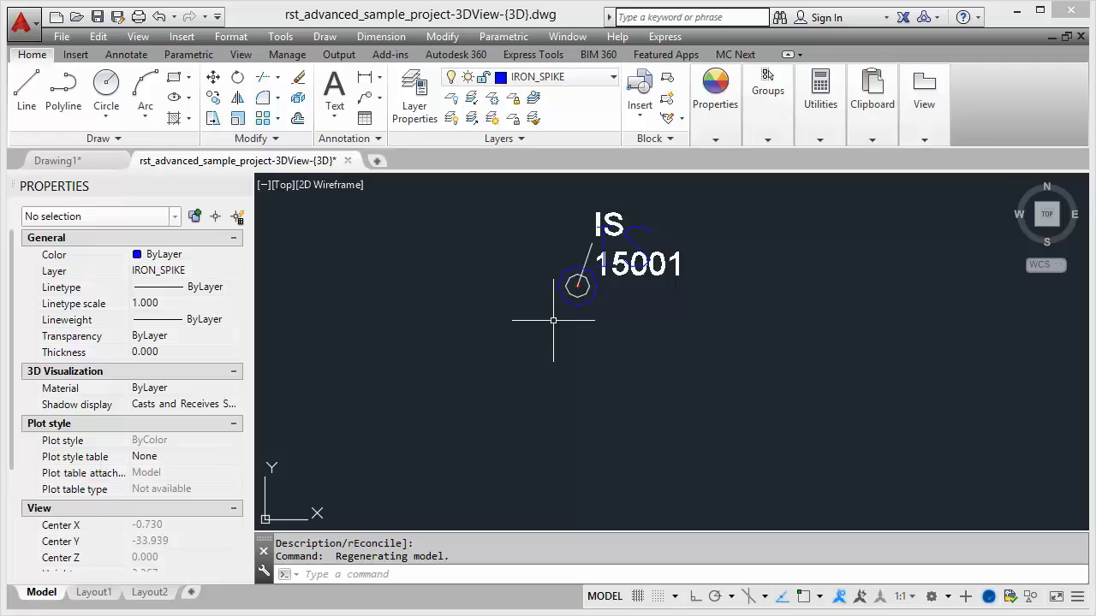
scroll(553, 320, "down", 6)
middle_click_drag(563, 311, 504, 214)
scroll(504, 213, "down", 3)
scroll(562, 273, "up", 3)
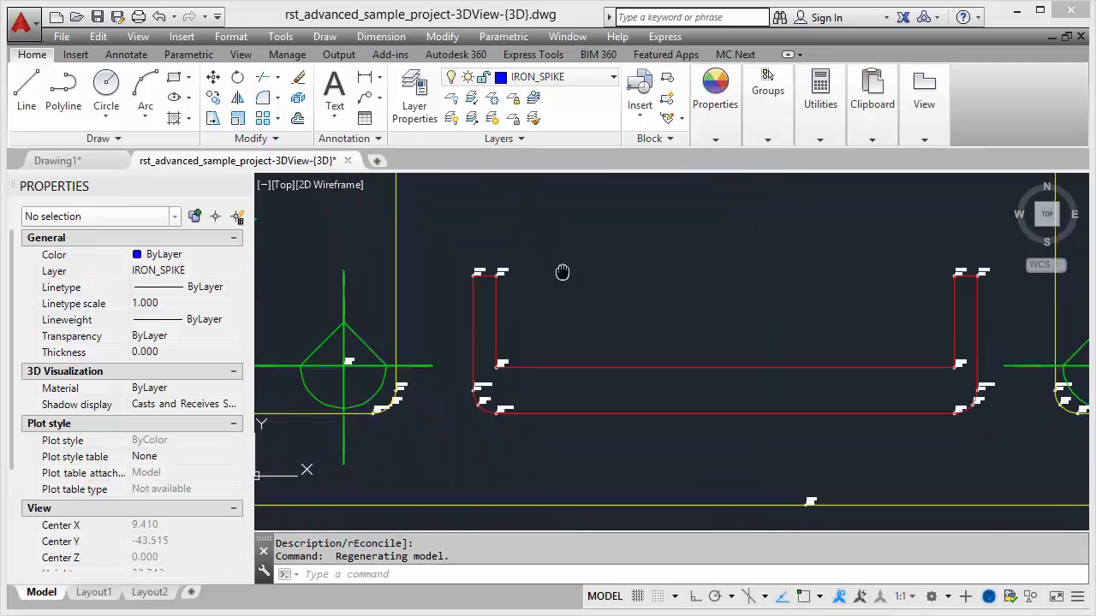
scroll(403, 240, "up", 4)
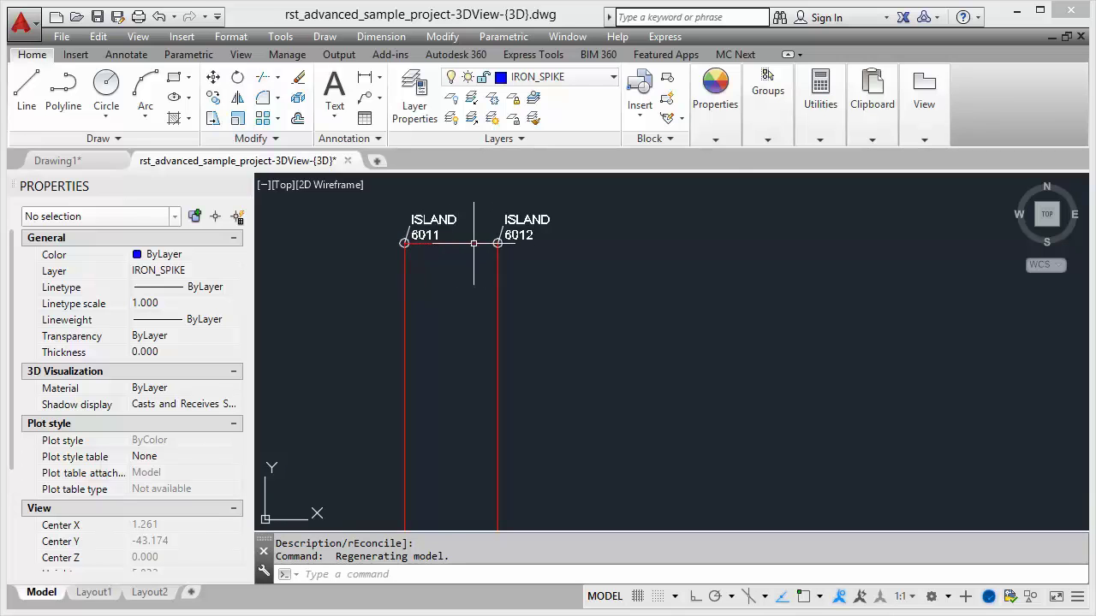
scroll(522, 241, "down", 3)
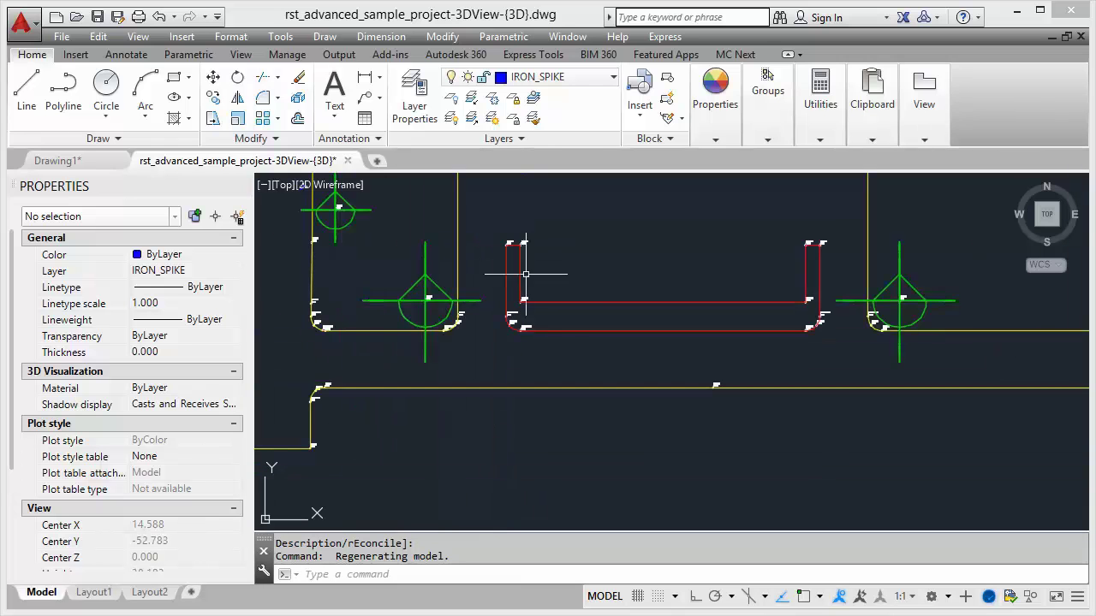
Examine the point labels at the red island outline's east end, including the ISLAND BC point 6017 where the corner curve begins.
scroll(805, 305, "up", 6)
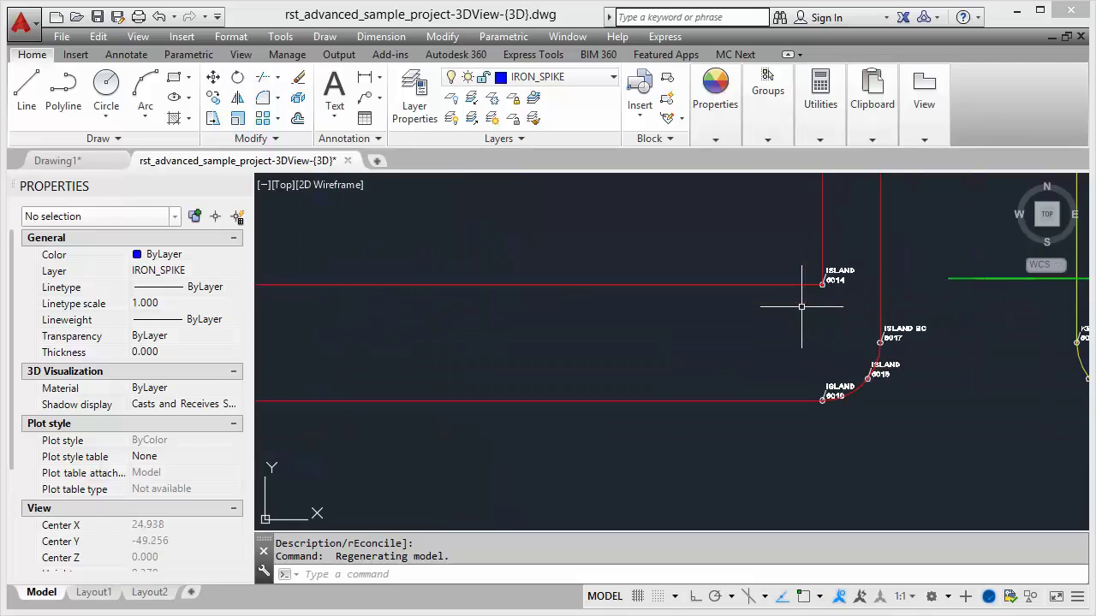
middle_click_drag(807, 274, 560, 411)
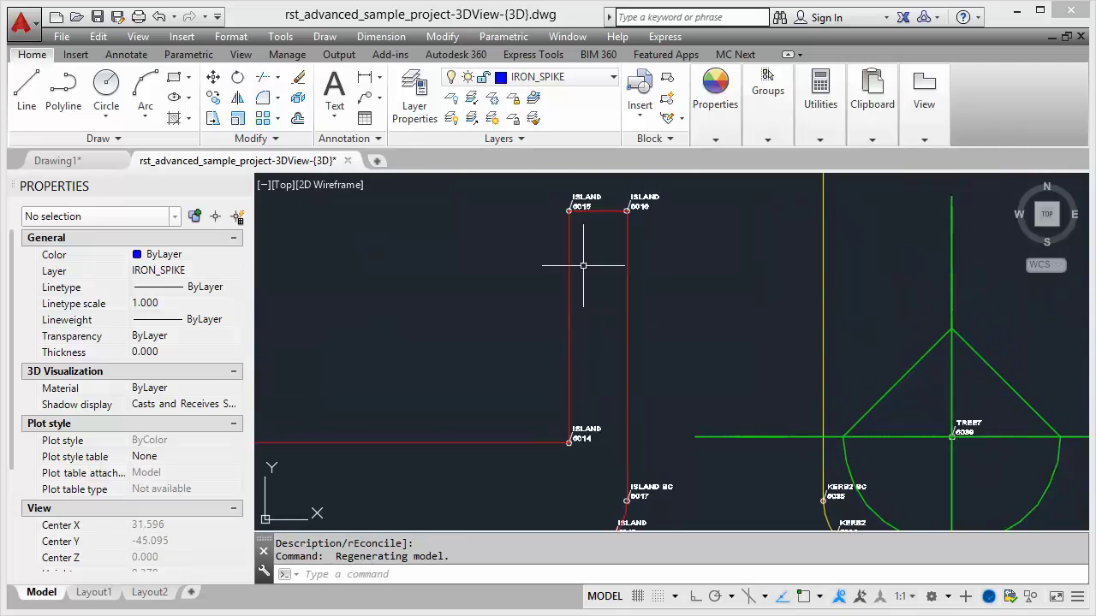
middle_click_drag(618, 389, 548, 246)
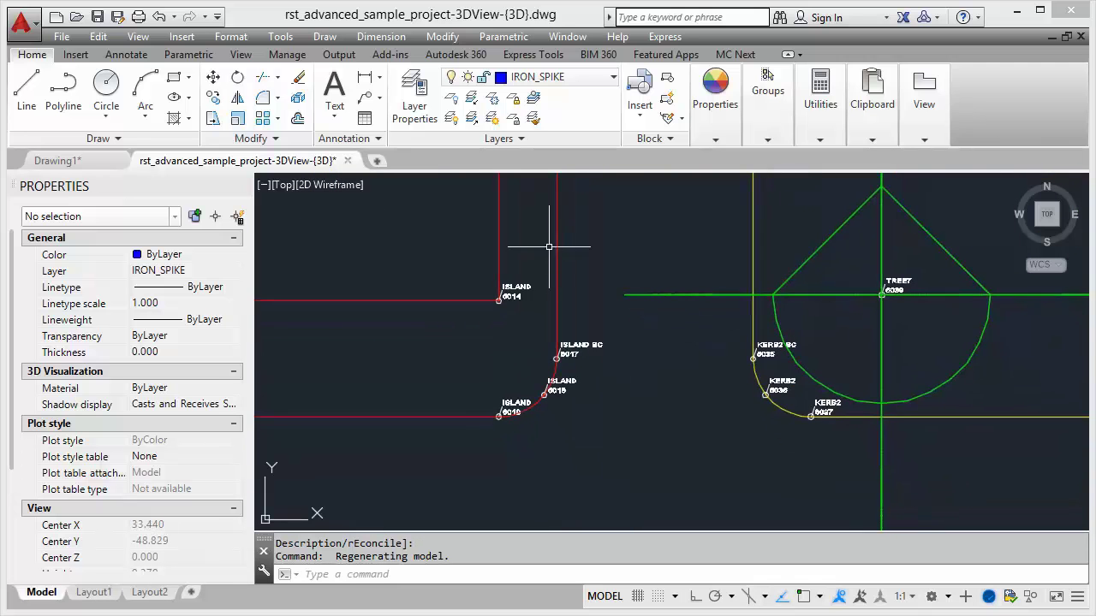
scroll(556, 381, "up", 2)
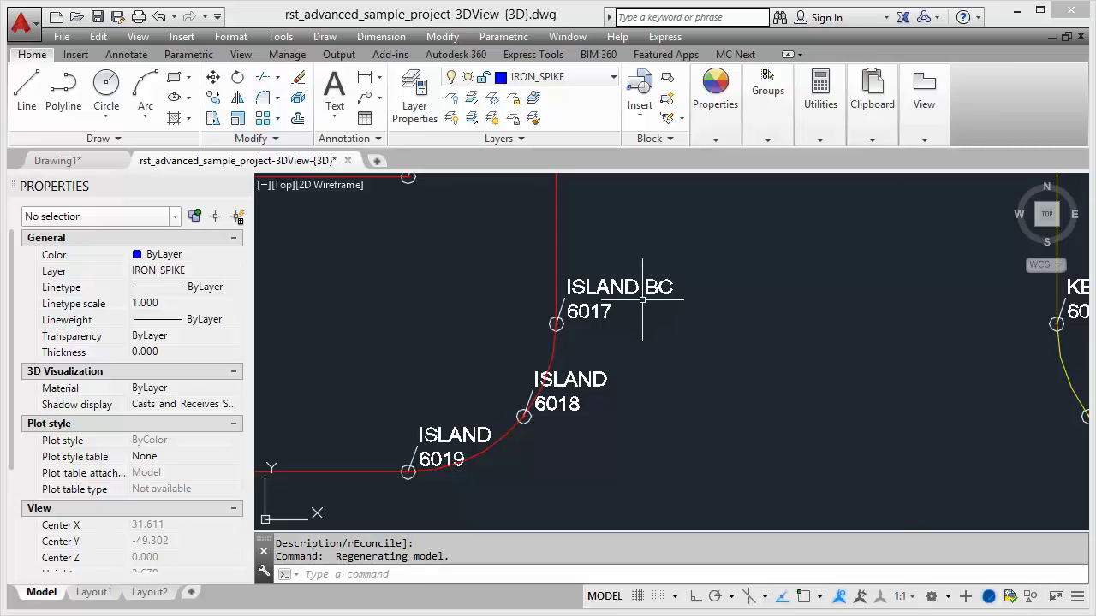
scroll(642, 299, "down", 2)
middle_click_drag(641, 289, 646, 253)
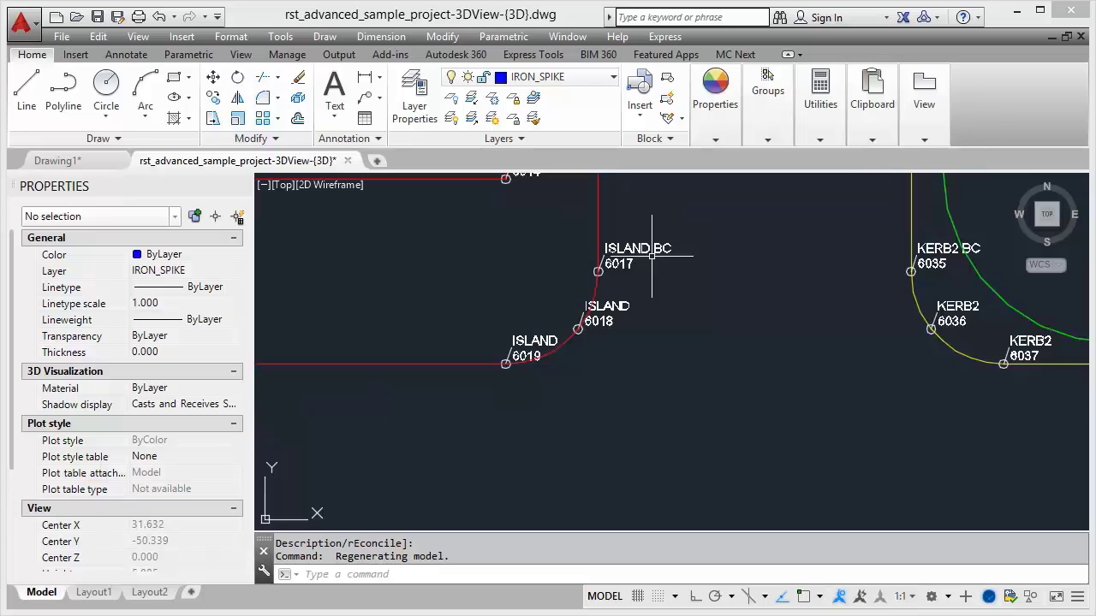
Follow the island outline to its west end and examine the ISLAND BC curve, the ISLAND CLS point and the closing line to point 6011.
scroll(651, 255, "down", 2)
middle_click_drag(471, 257, 825, 264)
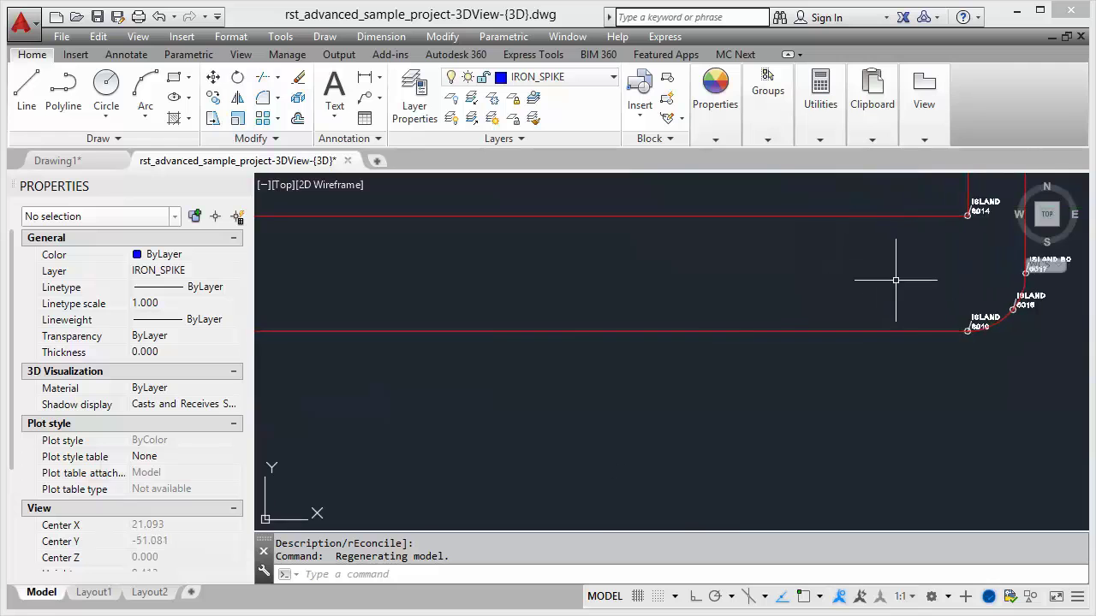
middle_click_drag(465, 286, 1027, 306)
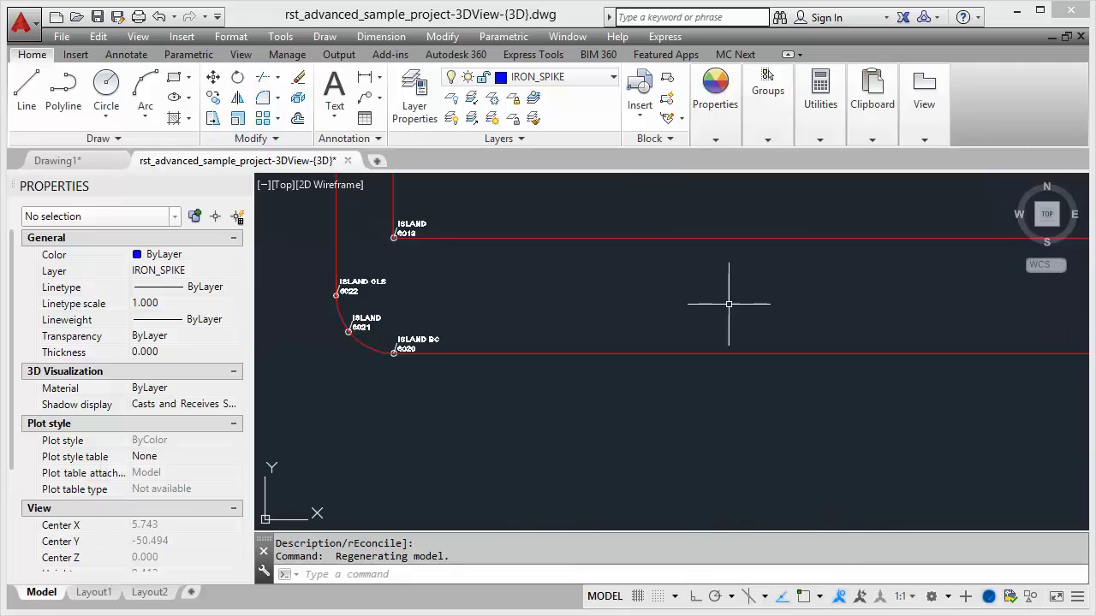
scroll(525, 301, "up", 2)
middle_click_drag(526, 300, 716, 356)
scroll(621, 354, "up", 1)
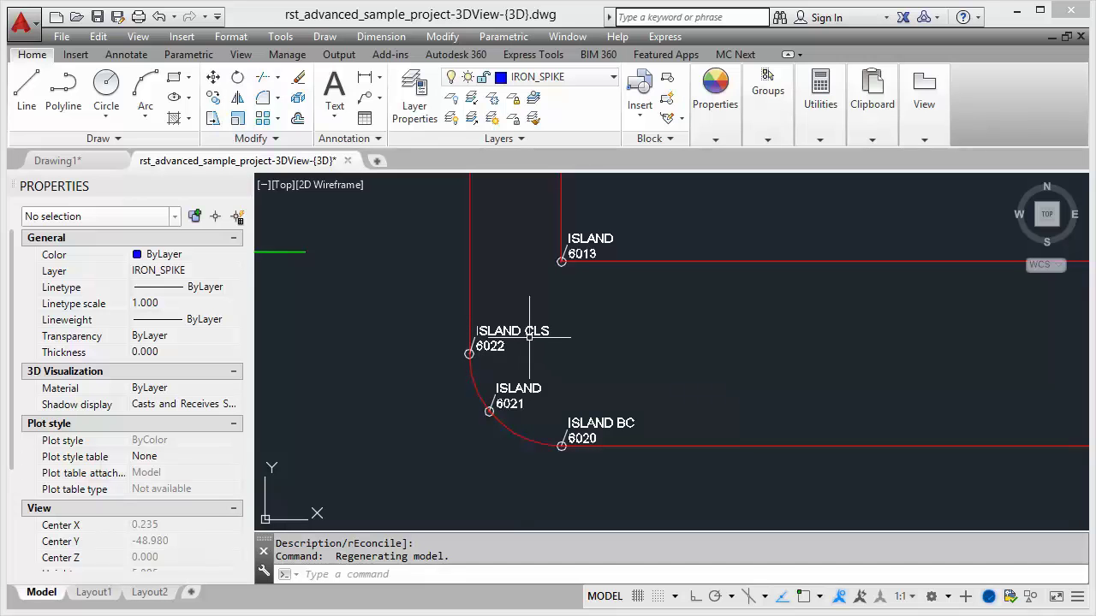
scroll(505, 313, "down", 4)
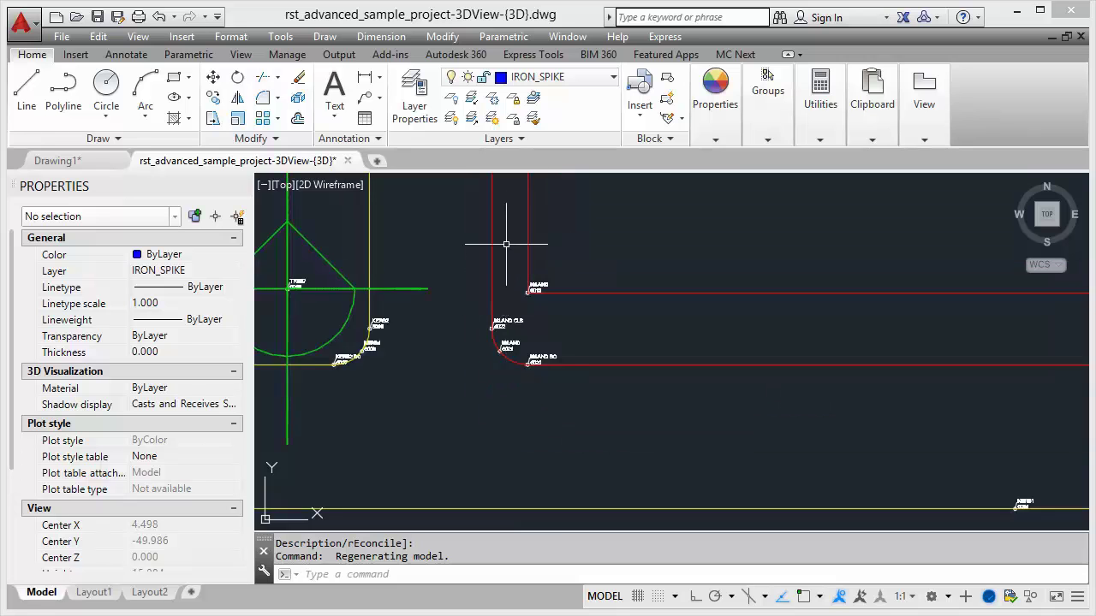
scroll(505, 313, "up", 5)
middle_click_drag(507, 326, 484, 288)
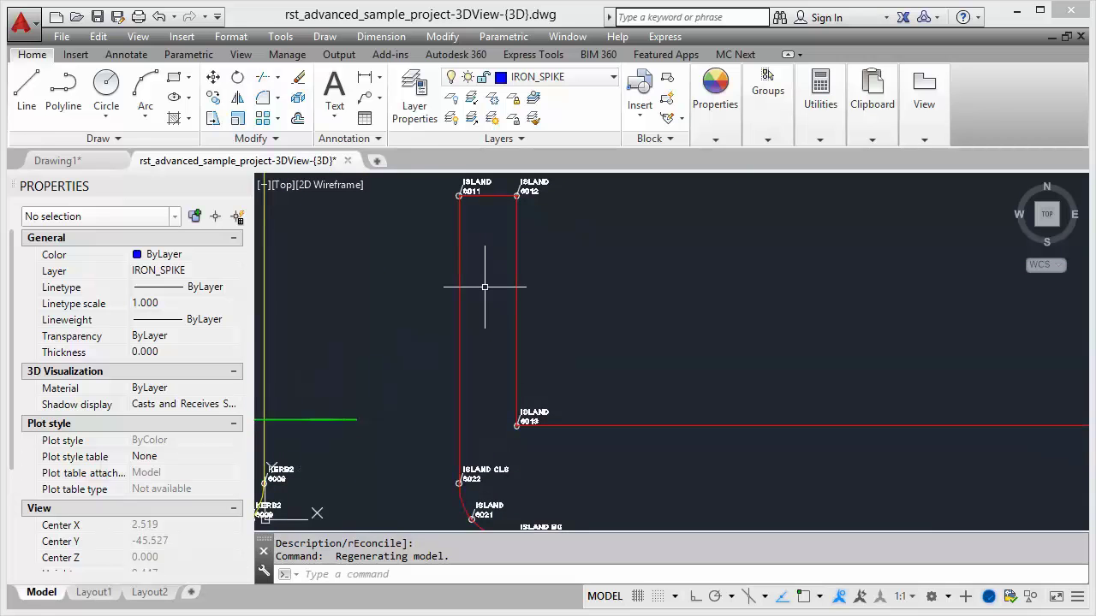